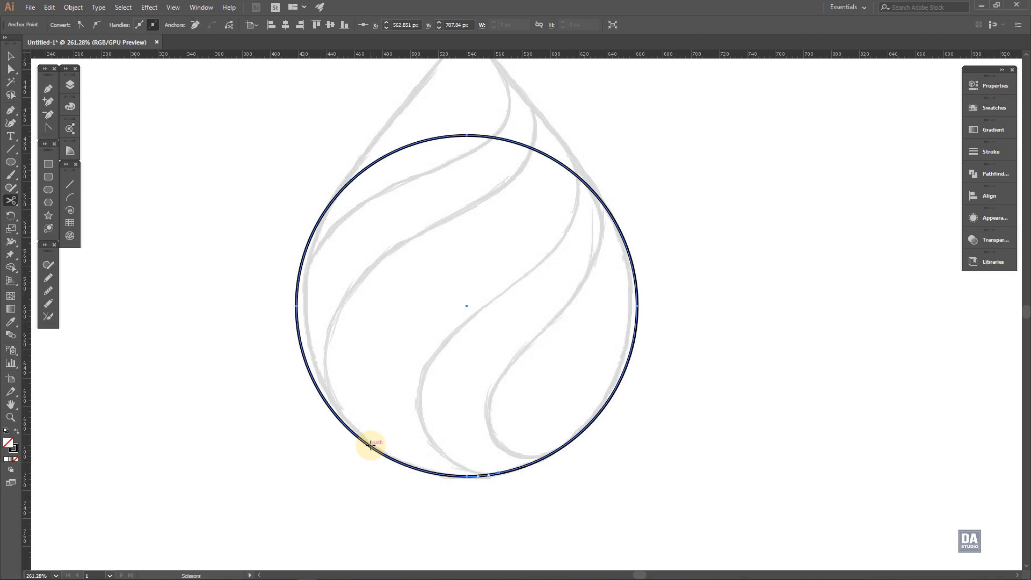
# - Cut the circle with Scissors at the lower-left curve, the lower-right curve and the right side of the drop
pyautogui.click(371, 445)
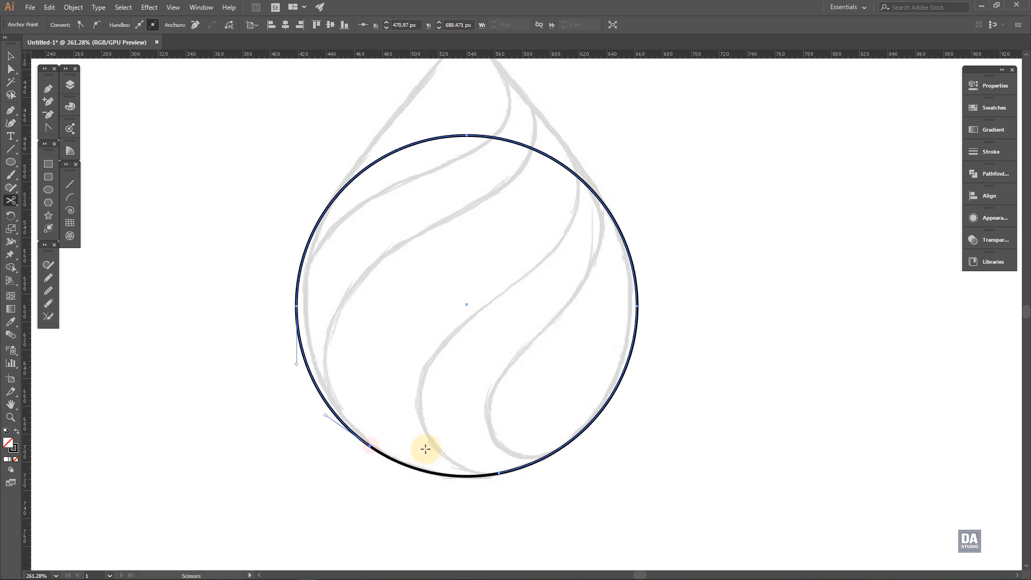
pyautogui.click(557, 450)
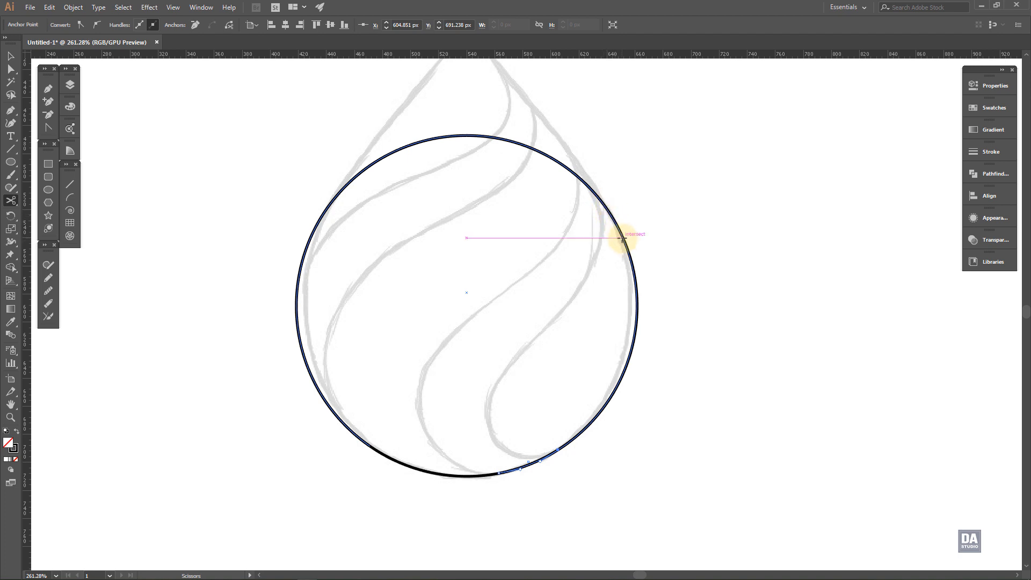
pyautogui.click(630, 258)
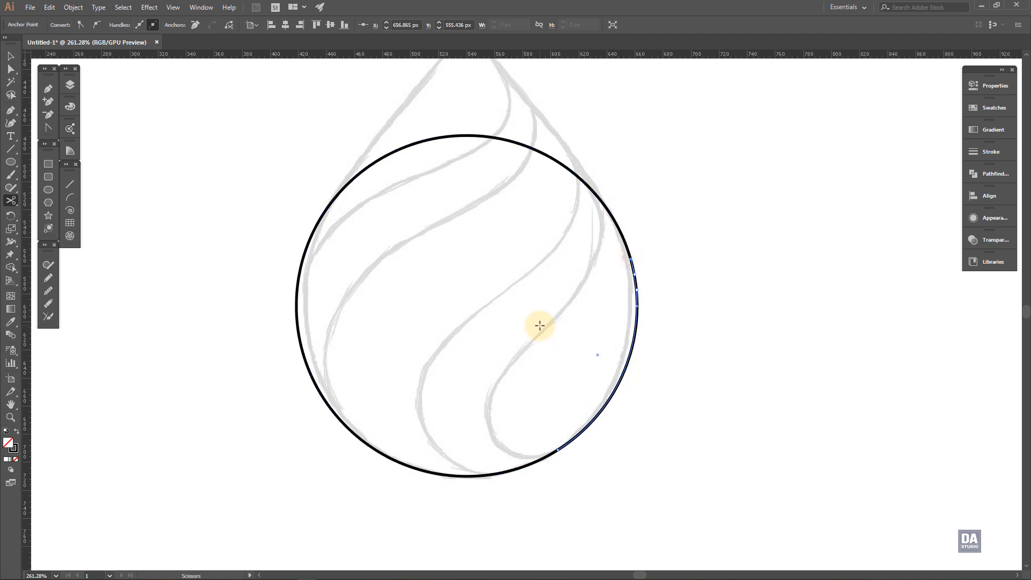
# - Delete the large upper-left arc and the short bottom arc between the two arcs that are kept
pyautogui.press('v')
pyautogui.click(322, 216)
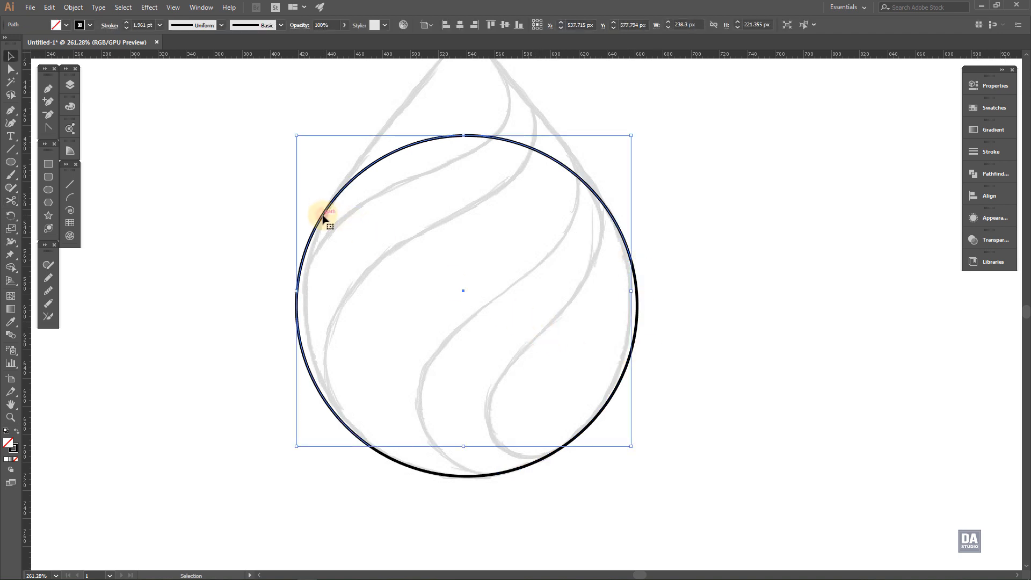
pyautogui.press('Delete')
pyautogui.click(527, 470)
pyautogui.press('Delete')
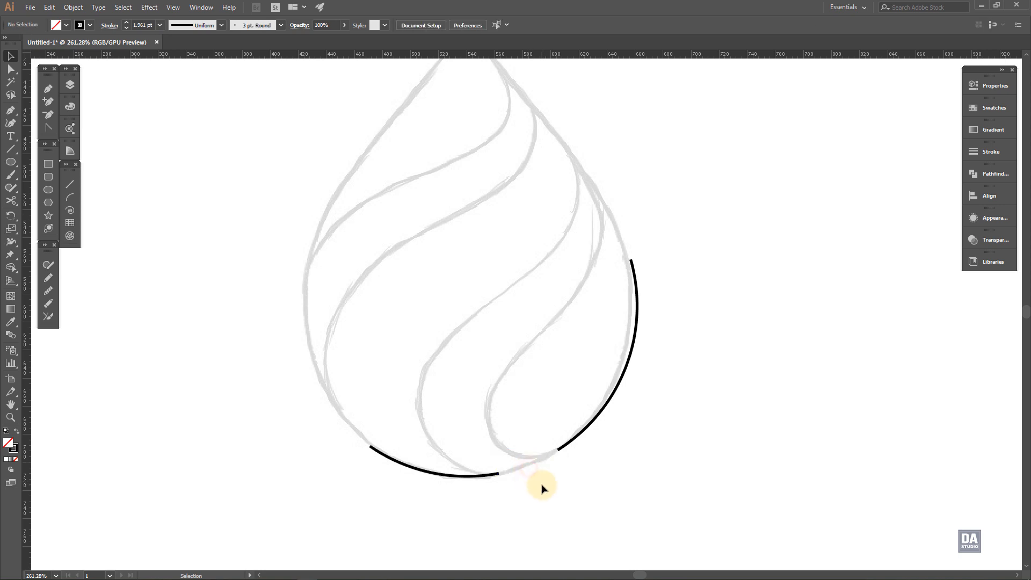
# - Extend the bottom arc with the Pen tool into a closed straight-sided outline of the middle band, with its tip on the drop's upper-right edge
pyautogui.moveTo(445, 371); pyautogui.dragTo(445, 467)
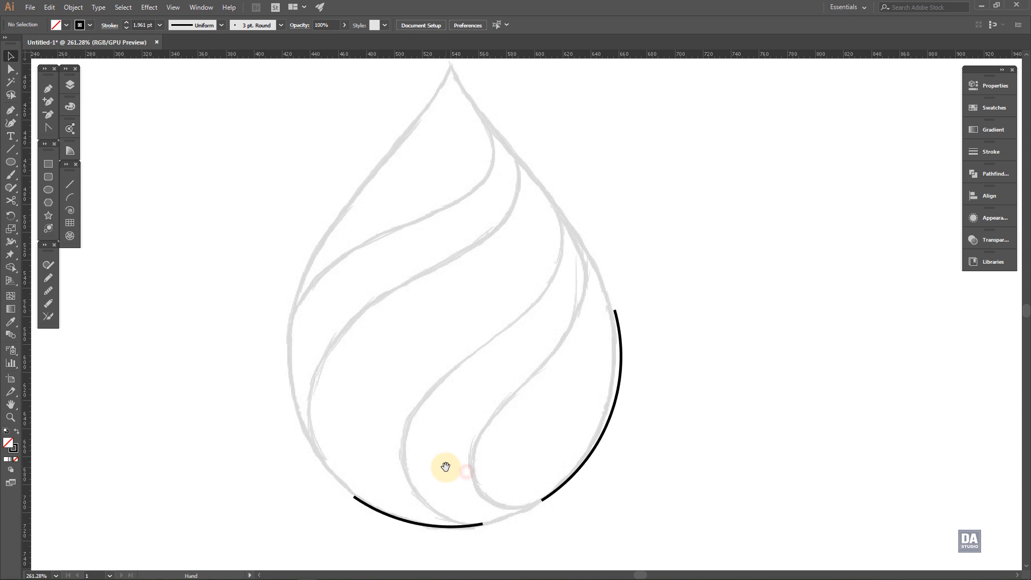
pyautogui.click(48, 88)
pyautogui.click(355, 497)
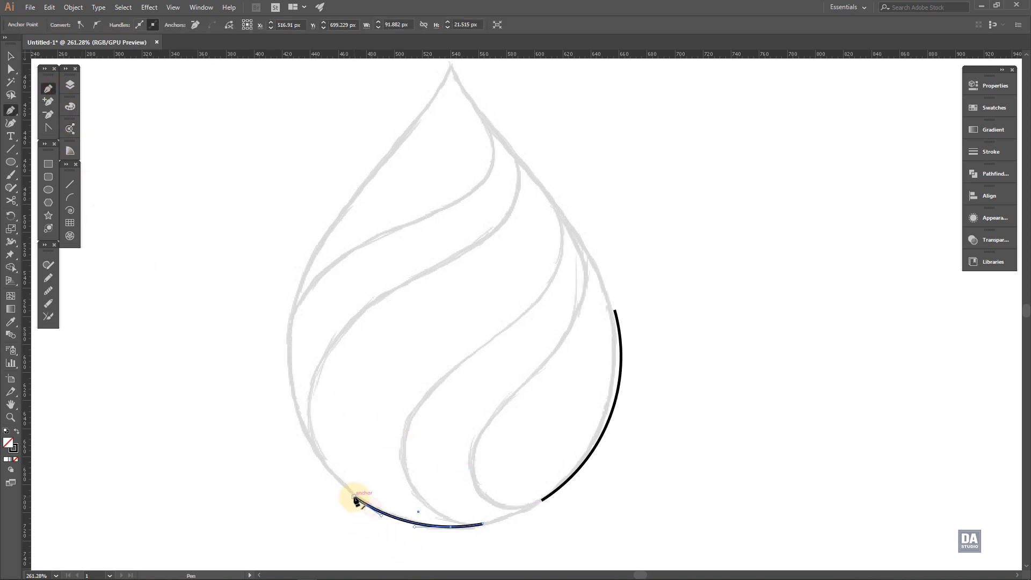
pyautogui.click(362, 309)
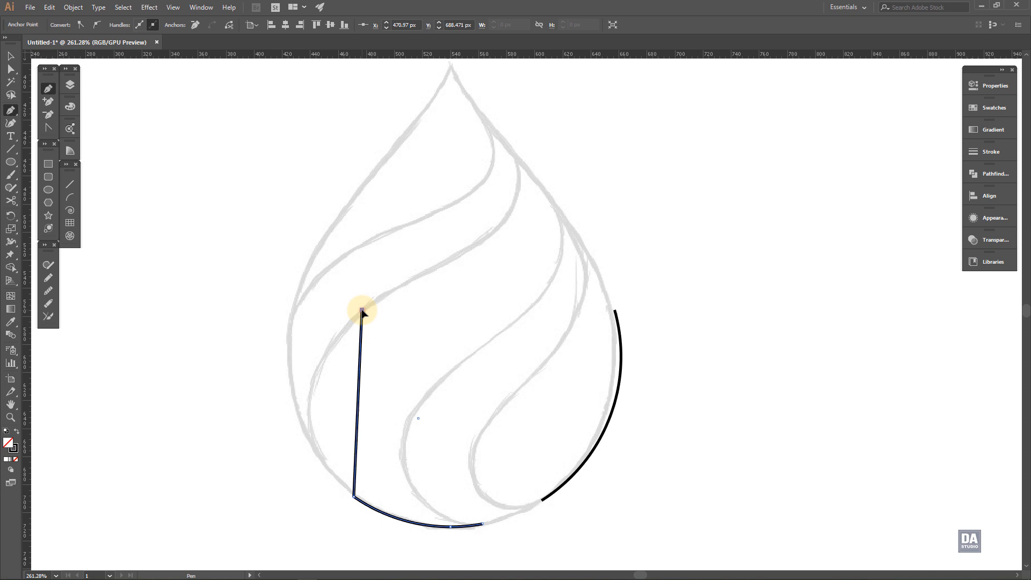
pyautogui.click(506, 140)
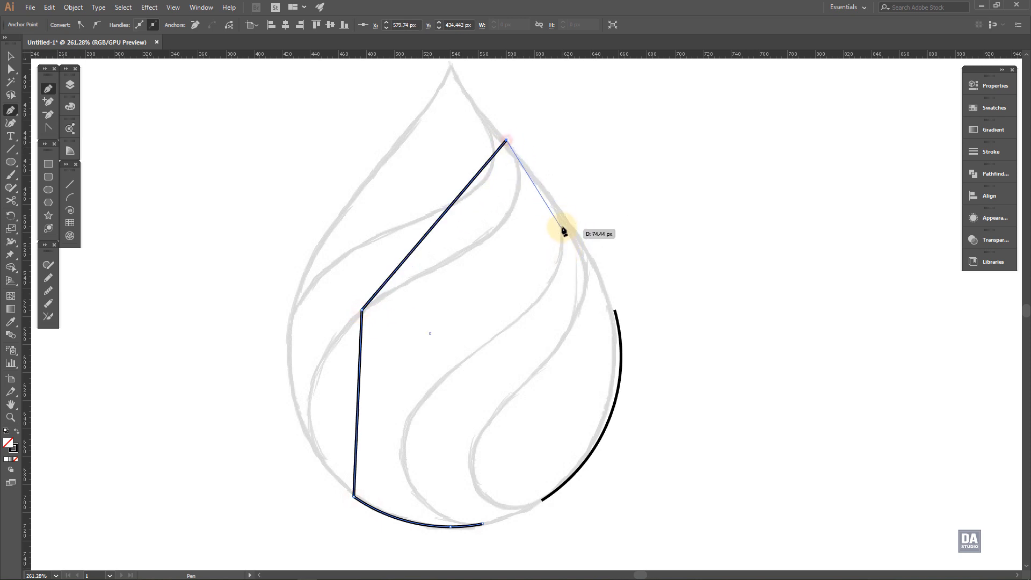
pyautogui.click(505, 330)
pyautogui.click(484, 524)
# - Bend the middle band's lower-left side outward to follow the sketch and fine-tune its direction handles
pyautogui.moveTo(356, 446); pyautogui.dragTo(272, 428)
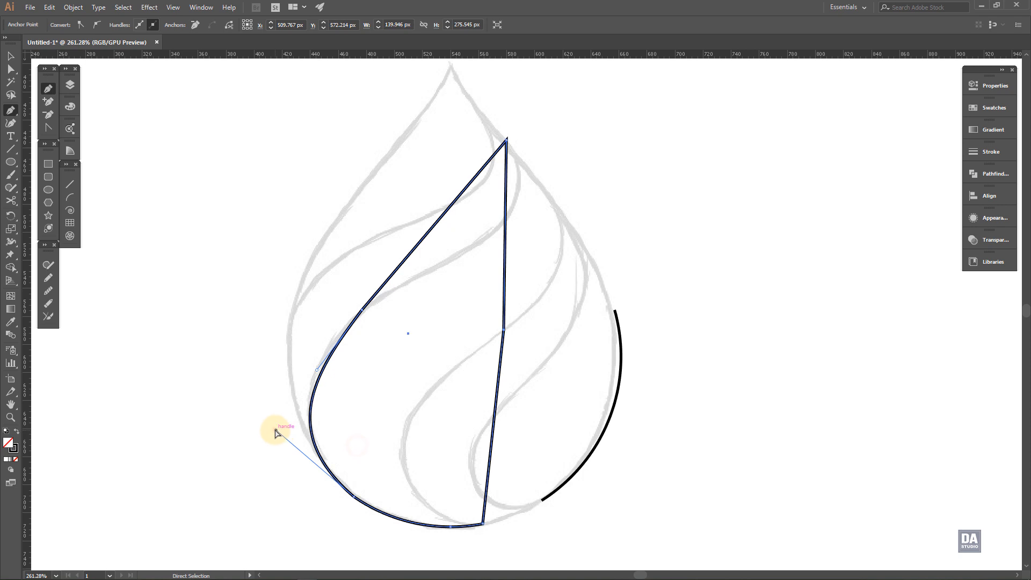
pyautogui.keyDown('ctrl'); pyautogui.click(318, 370); pyautogui.keyUp('ctrl')
pyautogui.keyDown('ctrl'); pyautogui.click(362, 310); pyautogui.keyUp('ctrl')
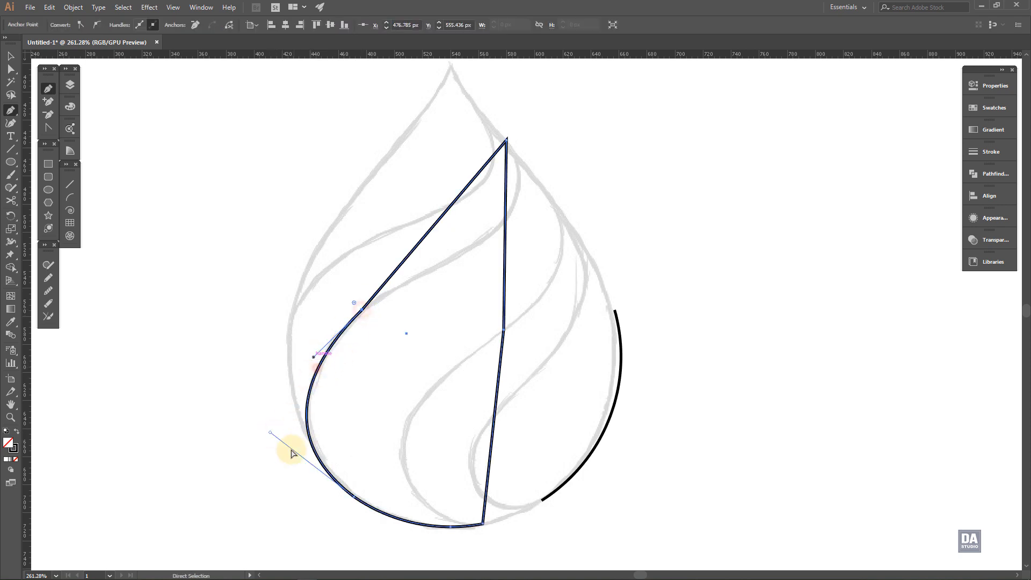
pyautogui.moveTo(270, 431); pyautogui.dragTo(276, 435)
# - Curve the middle band's upper-left edge into an S shape up to the tip, and start bending its upper-right edge
pyautogui.moveTo(410, 255); pyautogui.dragTo(549, 242)
pyautogui.moveTo(431, 265); pyautogui.dragTo(472, 213)
pyautogui.moveTo(558, 239); pyautogui.dragTo(559, 240)
pyautogui.moveTo(403, 260); pyautogui.dragTo(422, 268)
pyautogui.scroll(3, 422, 268)
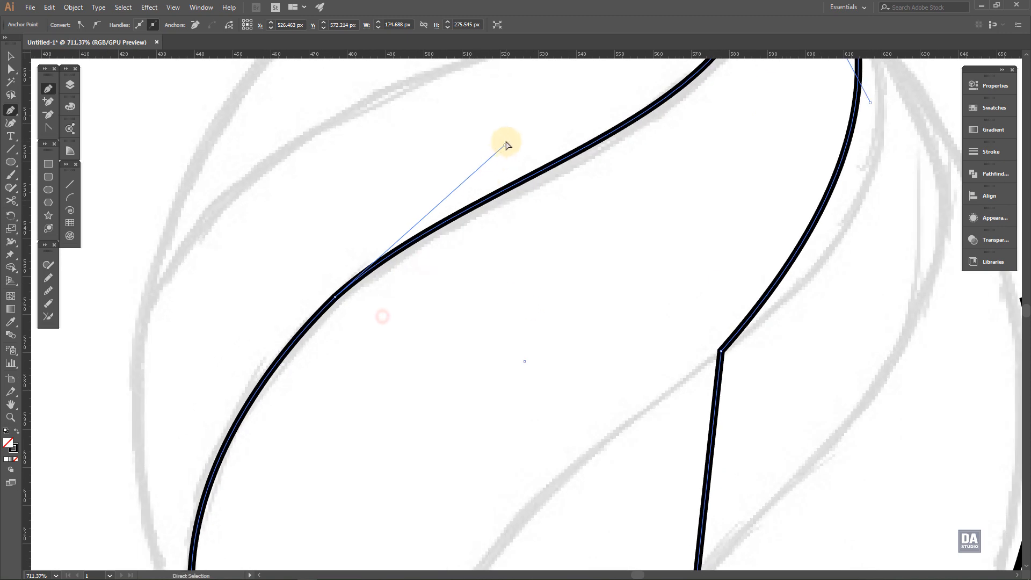
# - Reshape the middle band's upper-right edge so it follows the outer contour of the drop
pyautogui.scroll(-3, 510, 147)
pyautogui.hscroll(5, 522, 193)
pyautogui.scroll(2, 542, 237)
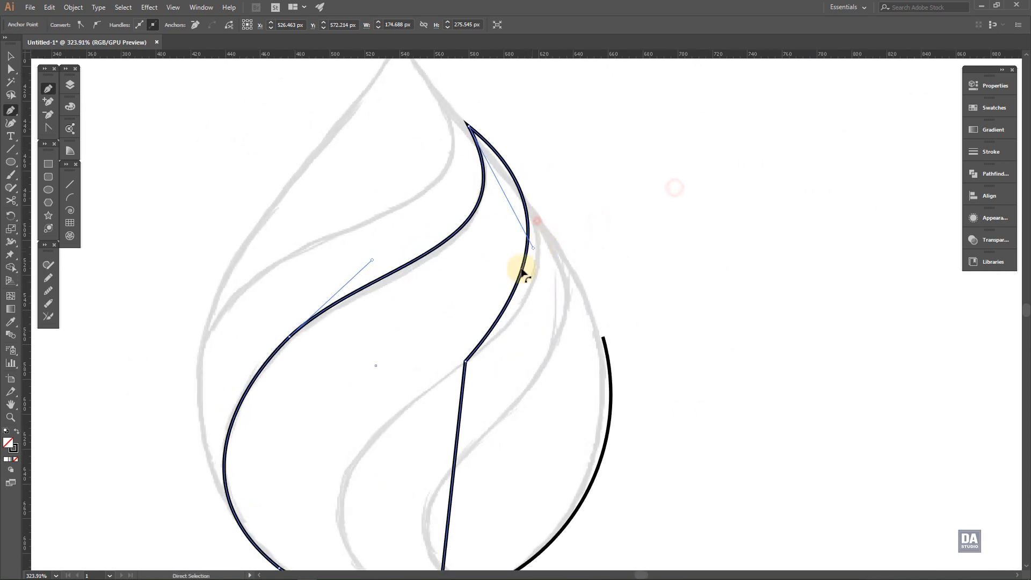
pyautogui.moveTo(528, 287); pyautogui.dragTo(559, 231)
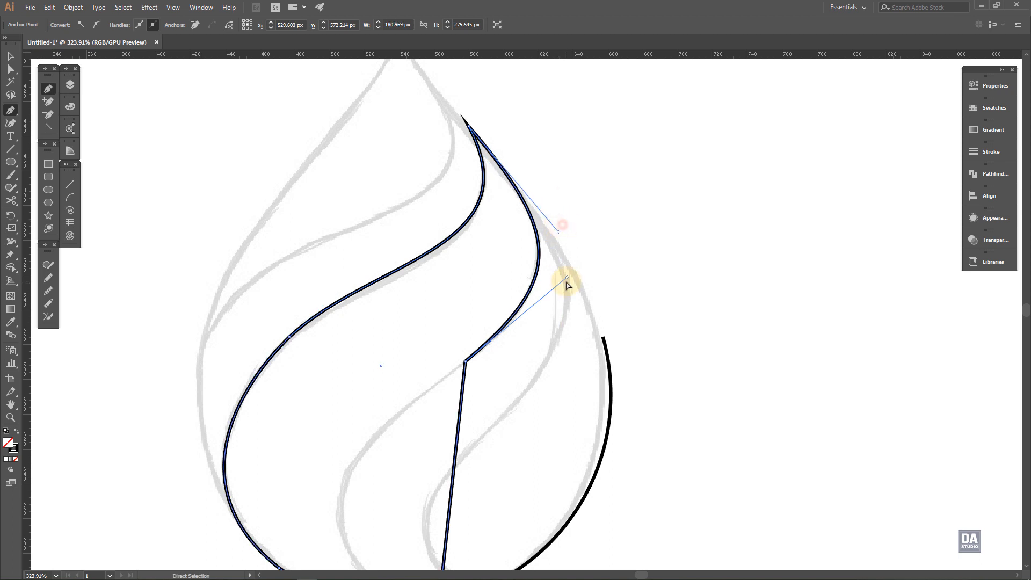
# - Bend the middle band's lower-right edge along the sketch down to the bottom point, aligning the handle for a smooth transition
pyautogui.scroll(-3, 539, 365)
pyautogui.hscroll(-1, 539, 365)
pyautogui.moveTo(490, 372); pyautogui.dragTo(354, 508)
pyautogui.moveTo(326, 392); pyautogui.dragTo(322, 401)
pyautogui.keyDown('ctrl'); pyautogui.click(349, 498); pyautogui.keyUp('ctrl')
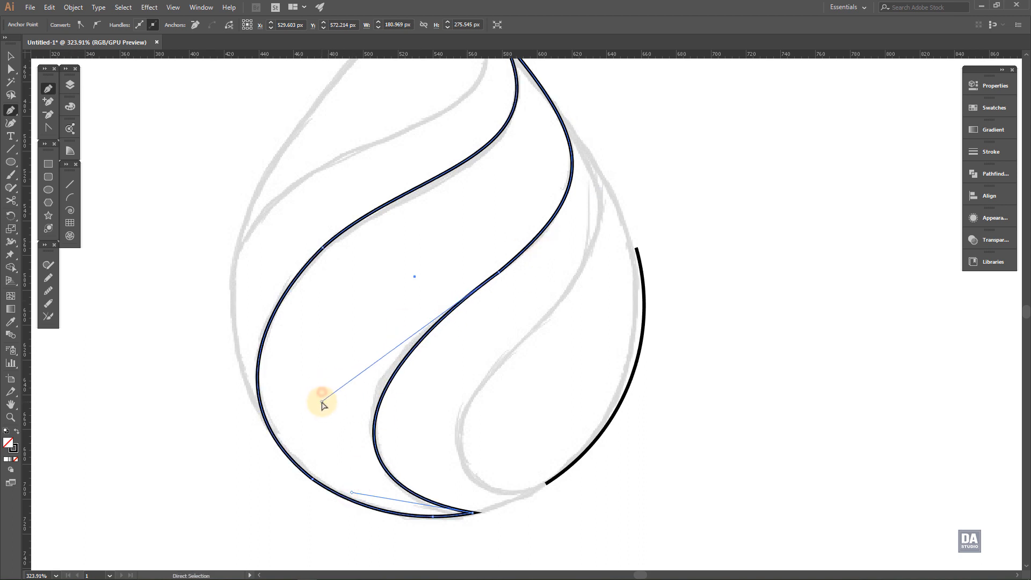
# - Fine-tune the direction handles of the middle band's upper-left S curve and deselect the path
pyautogui.moveTo(444, 203); pyautogui.dragTo(482, 302)
pyautogui.keyDown('ctrl'); pyautogui.click(361, 347); pyautogui.keyUp('ctrl')
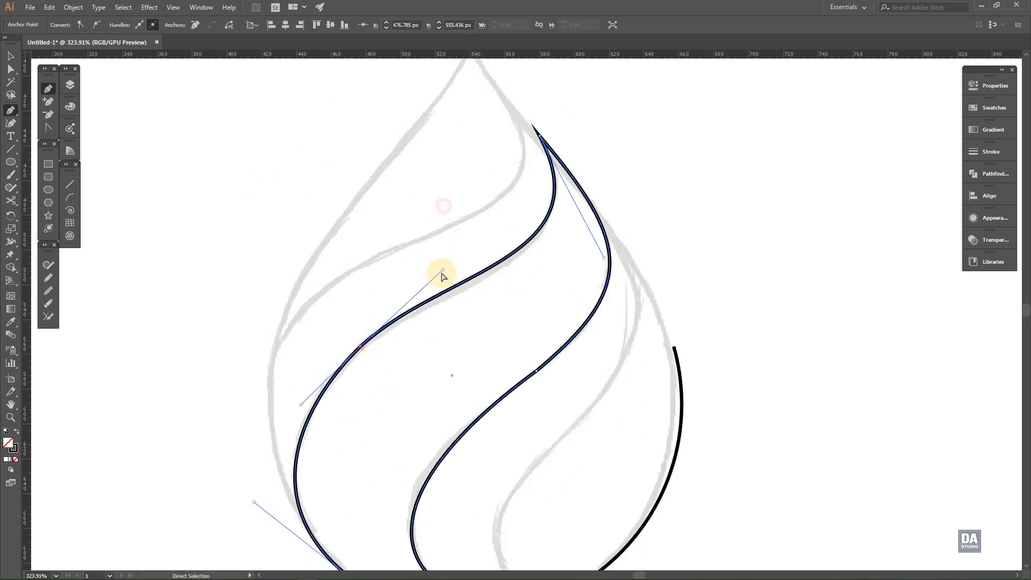
pyautogui.moveTo(604, 254); pyautogui.dragTo(603, 243)
pyautogui.moveTo(443, 269)
pyautogui.mouseDown()
pyautogui.moveTo(464, 257)
pyautogui.moveTo(441, 269)
pyautogui.mouseUp()
pyautogui.moveTo(602, 242); pyautogui.dragTo(594, 253)
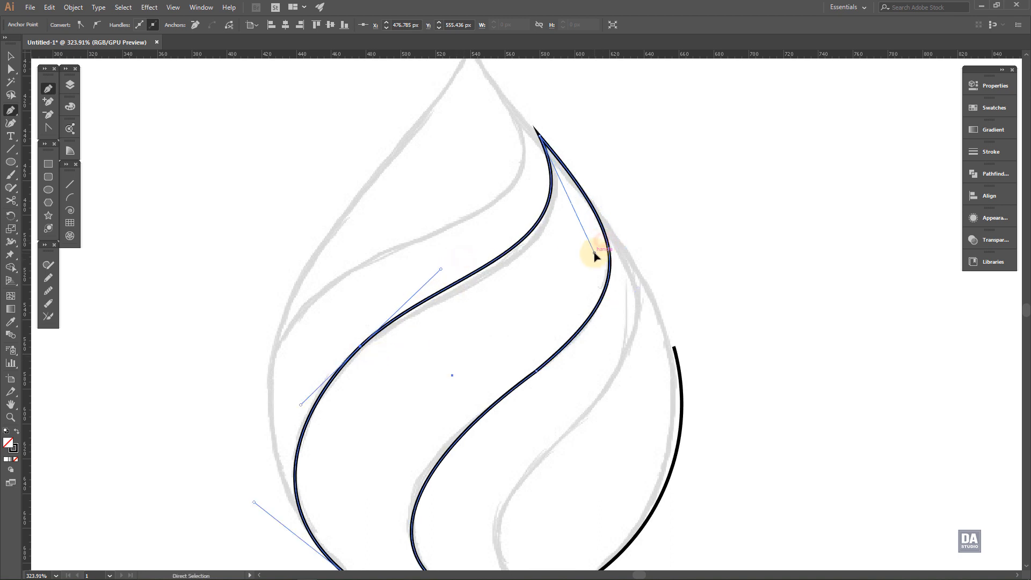
pyautogui.moveTo(440, 269); pyautogui.dragTo(448, 260)
pyautogui.moveTo(448, 260); pyautogui.dragTo(440, 267)
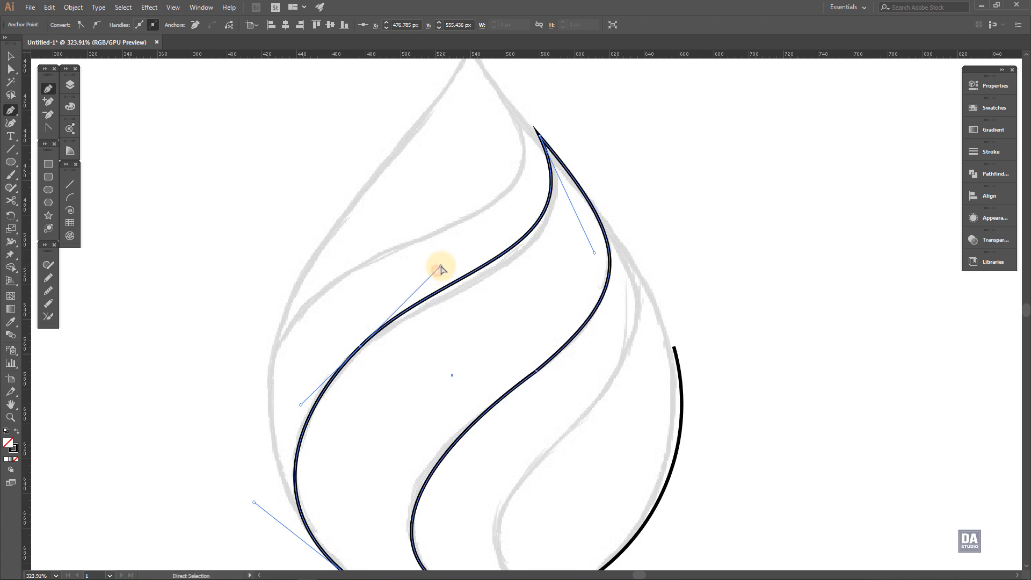
pyautogui.keyDown('ctrl'); pyautogui.click(451, 338); pyautogui.keyUp('ctrl')
# - Extend the right arc with the Pen tool to a tip on the drop's outer edge and close it through an inner anchor
pyautogui.moveTo(590, 364); pyautogui.dragTo(582, 342)
pyautogui.moveTo(690, 470); pyautogui.dragTo(654, 413)
pyautogui.moveTo(629, 355); pyautogui.dragTo(639, 355)
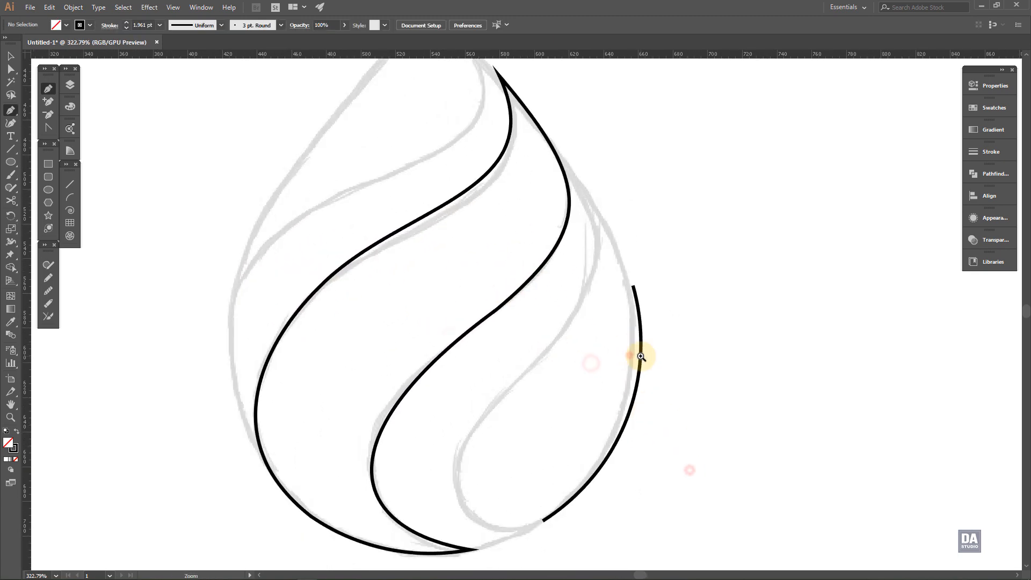
pyautogui.keyDown('ctrl'); pyautogui.click(639, 355); pyautogui.keyUp('ctrl')
pyautogui.click(633, 289)
pyautogui.moveTo(577, 179); pyautogui.dragTo(539, 127)
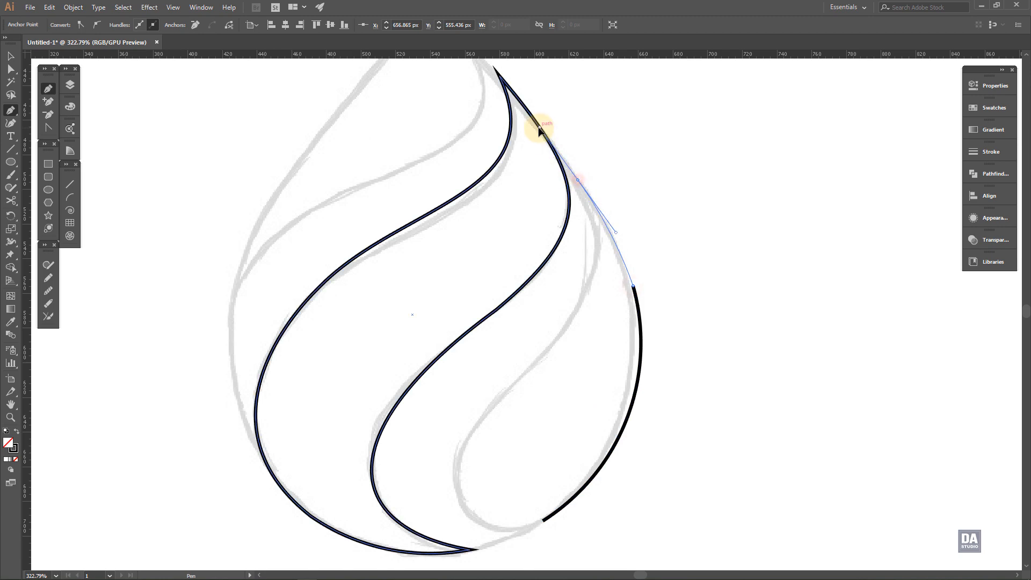
pyautogui.click(578, 179)
pyautogui.click(475, 427)
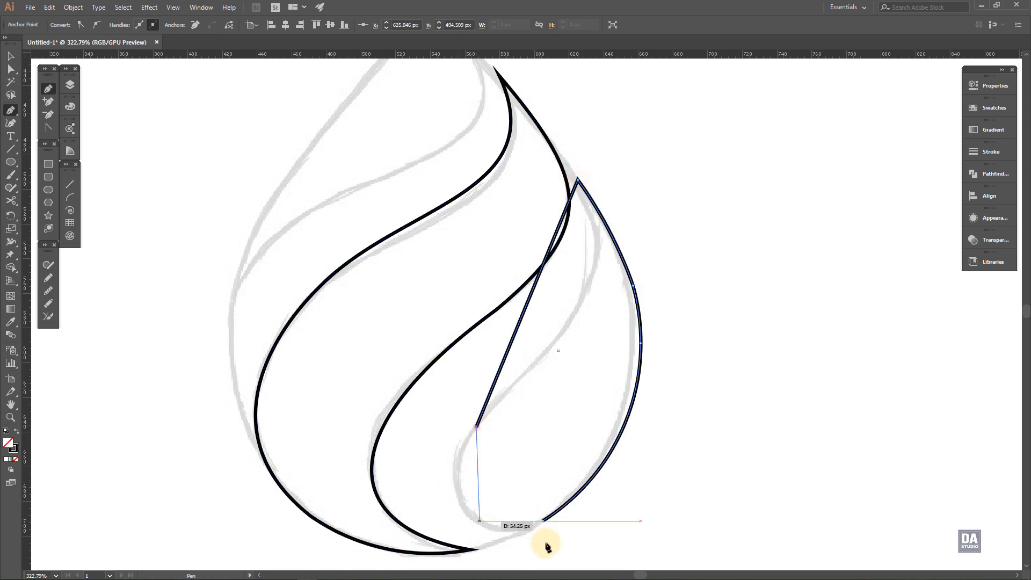
pyautogui.click(542, 520)
# - Bend the right-hand shape's bottom and inner edge into a flowing S curve that follows the sketch
pyautogui.moveTo(524, 494); pyautogui.dragTo(477, 521)
pyautogui.moveTo(521, 541); pyautogui.dragTo(531, 382)
pyautogui.moveTo(457, 388); pyautogui.dragTo(476, 398)
pyautogui.moveTo(467, 330); pyautogui.dragTo(443, 321)
pyautogui.moveTo(545, 248); pyautogui.dragTo(511, 341)
pyautogui.moveTo(486, 279); pyautogui.dragTo(494, 299)
pyautogui.moveTo(615, 249); pyautogui.dragTo(609, 244)
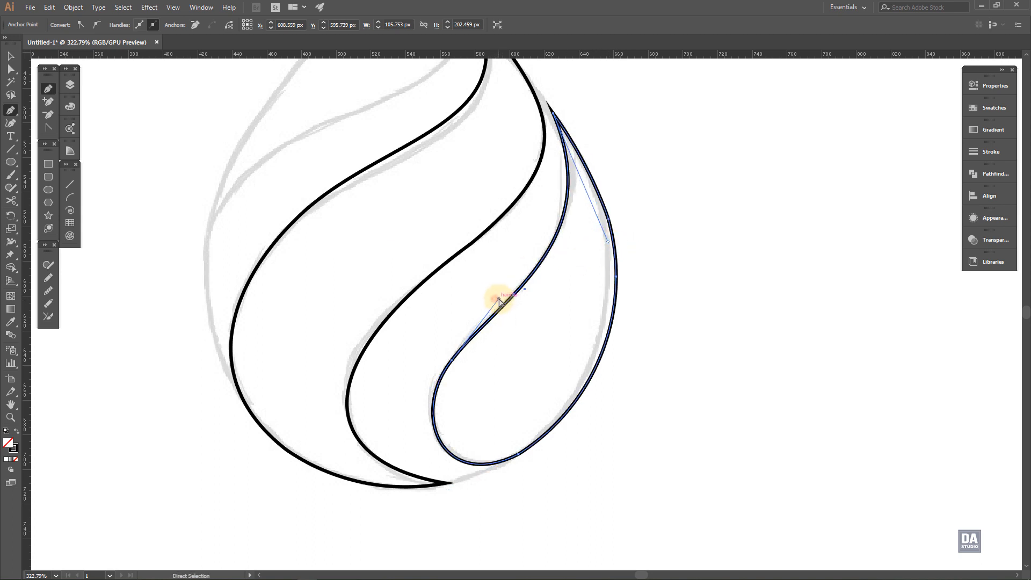
# - Adjust the handles of the right-hand shape's rounded lower end and deselect the path
pyautogui.moveTo(517, 454); pyautogui.dragTo(441, 495)
pyautogui.moveTo(409, 414); pyautogui.dragTo(405, 418)
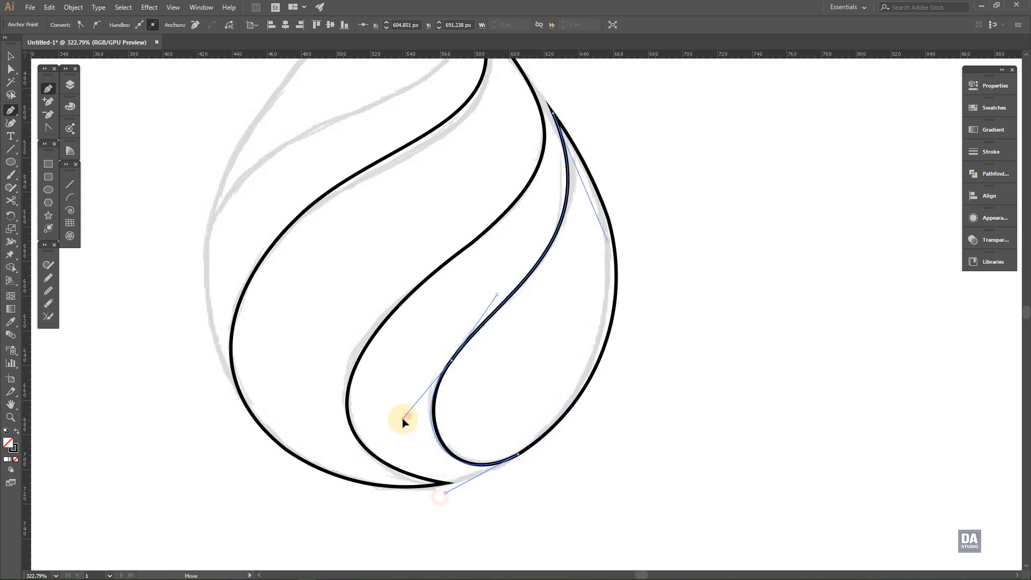
pyautogui.keyDown('ctrl'); pyautogui.click(531, 489); pyautogui.keyUp('ctrl')
# - Round the outer anchor on the right-hand shape's edge with a corner radius of about 42 px
pyautogui.moveTo(639, 389); pyautogui.dragTo(605, 370)
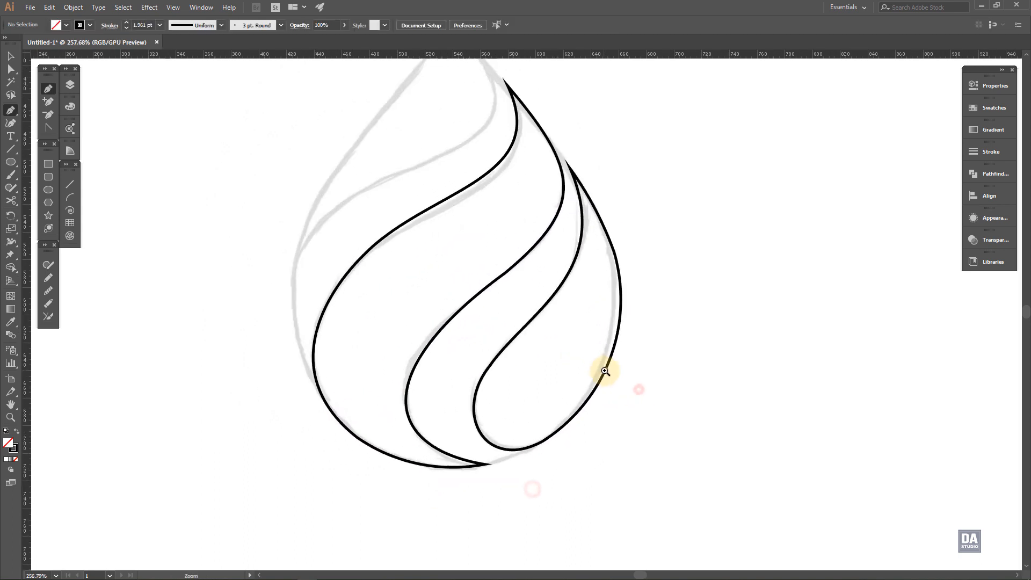
pyautogui.keyDown('ctrl'); pyautogui.click(619, 325); pyautogui.keyUp('ctrl')
pyautogui.keyDown('ctrl'); pyautogui.click(615, 253); pyautogui.keyUp('ctrl')
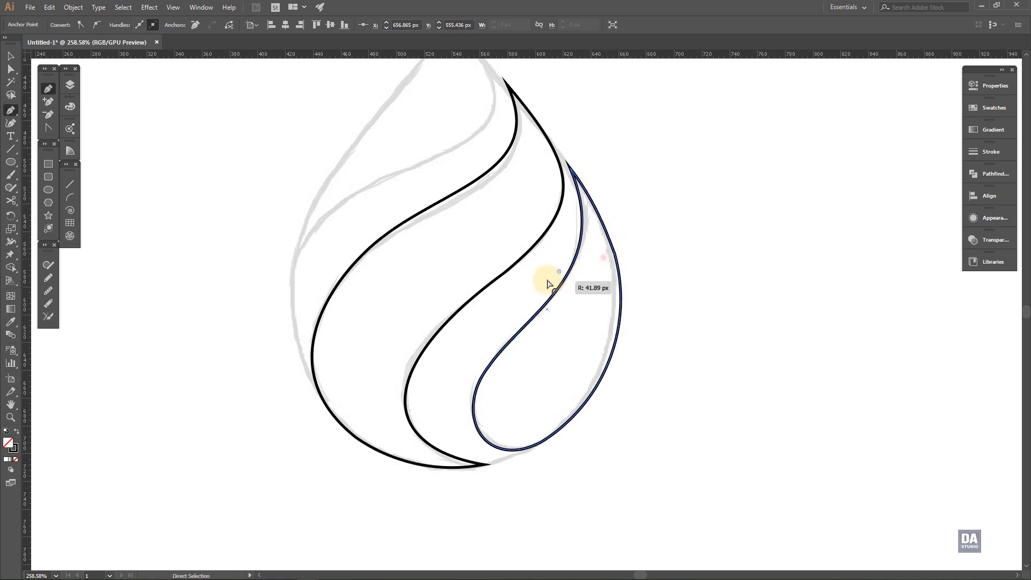
pyautogui.keyDown('ctrl'); pyautogui.click(625, 376); pyautogui.keyUp('ctrl')
# - Draw a closed straight-sided outline for the upper-left shape with the Pen tool, from the drop's left edge via its apex and inner curve
pyautogui.moveTo(599, 366); pyautogui.dragTo(615, 486)
pyautogui.moveTo(522, 260); pyautogui.dragTo(541, 259)
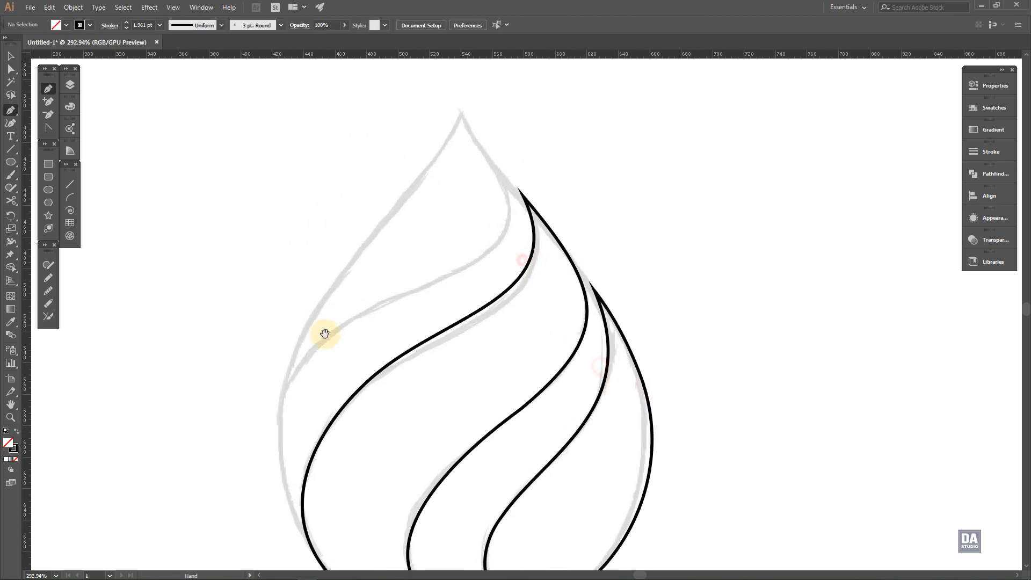
pyautogui.click(278, 412)
pyautogui.click(460, 110)
pyautogui.click(488, 250)
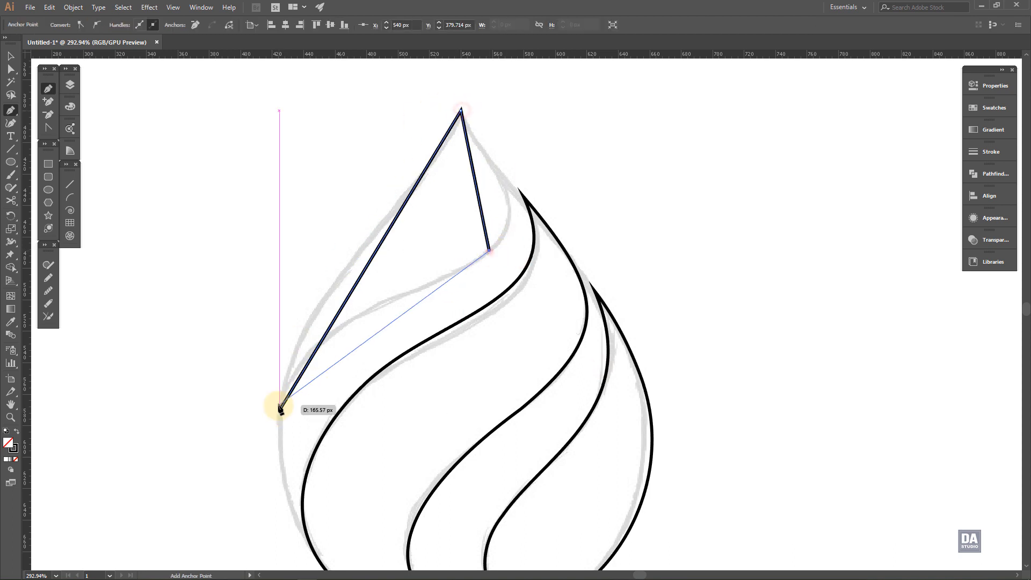
pyautogui.click(278, 412)
# - Bend the upper-left shape's outer edge and its short edge beside the apex to match the sketch
pyautogui.moveTo(325, 340); pyautogui.dragTo(305, 326)
pyautogui.moveTo(371, 220); pyautogui.dragTo(435, 177)
pyautogui.moveTo(279, 331); pyautogui.dragTo(273, 312)
pyautogui.moveTo(475, 191); pyautogui.dragTo(530, 215)
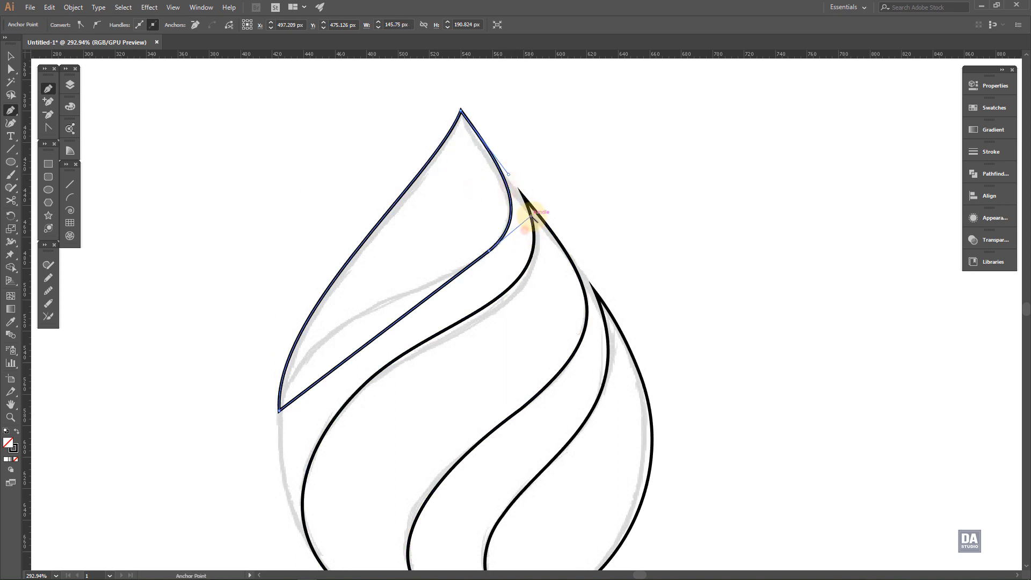
pyautogui.moveTo(506, 180); pyautogui.dragTo(505, 181)
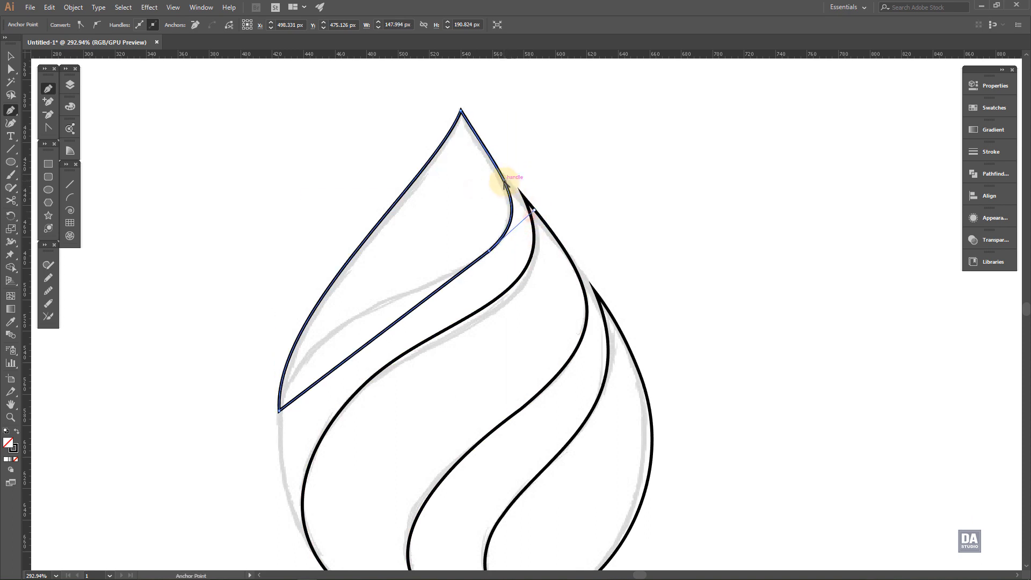
# - Curve the upper-left shape's lower edge into an S shape along the sketch and deselect it
pyautogui.moveTo(357, 349); pyautogui.dragTo(445, 302)
pyautogui.moveTo(304, 336); pyautogui.dragTo(313, 291)
pyautogui.moveTo(449, 299); pyautogui.dragTo(418, 314)
pyautogui.keyDown('ctrl'); pyautogui.click(391, 329); pyautogui.keyUp('ctrl')
# - Hide the locked linked sketch image and fit the artboard in the window
pyautogui.click(73, 87)
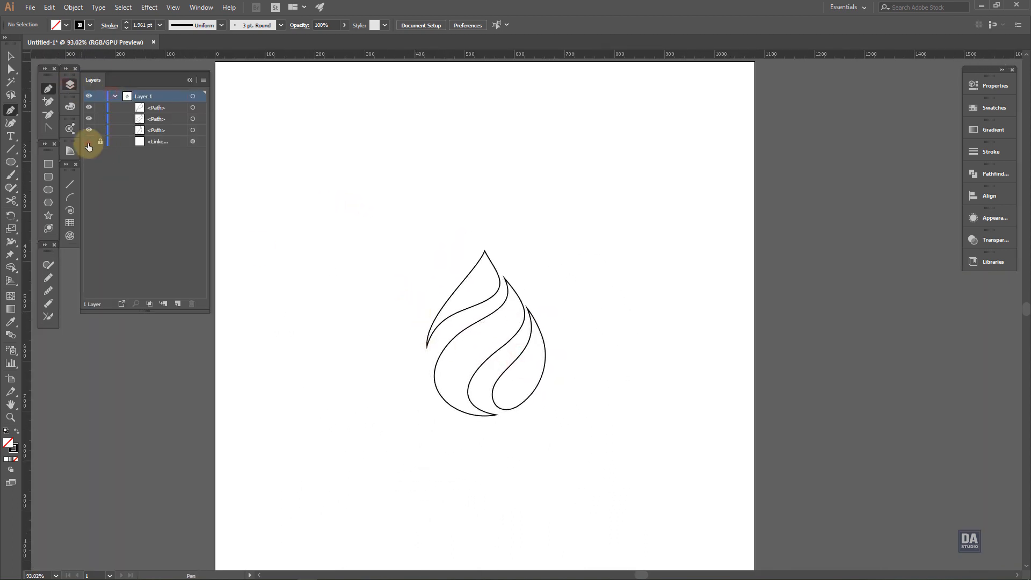
pyautogui.click(88, 142)
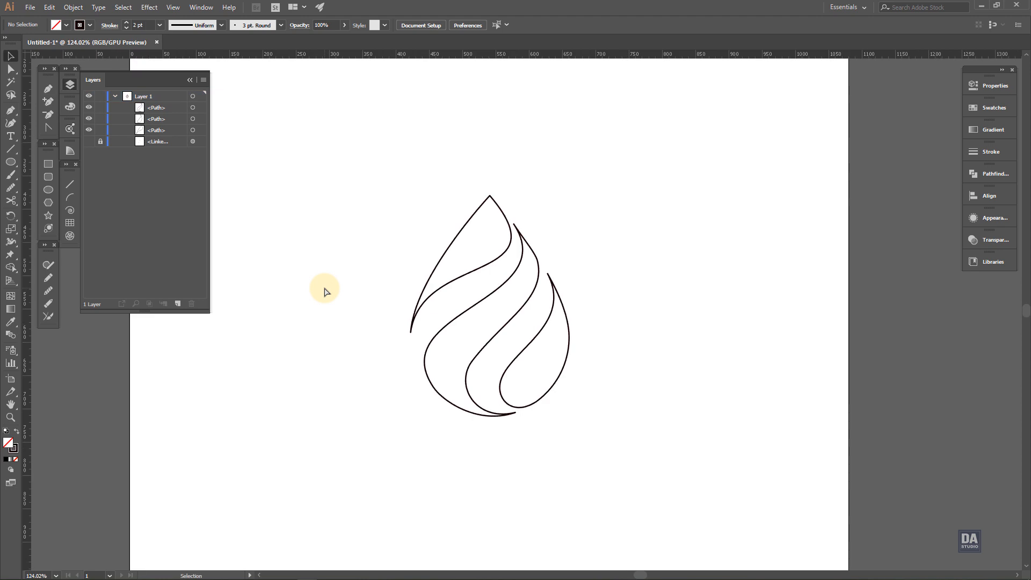
pyautogui.hotkey('ctrl', '0')
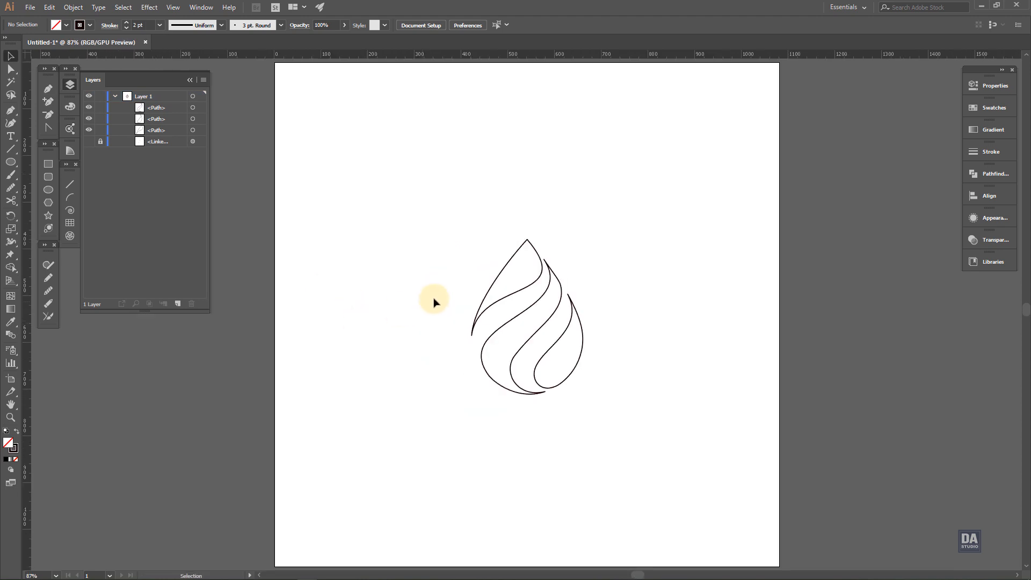
# - Fill all three drop shapes with the dark brown swatch
pyautogui.moveTo(441, 259); pyautogui.dragTo(567, 377)
pyautogui.click(990, 108)
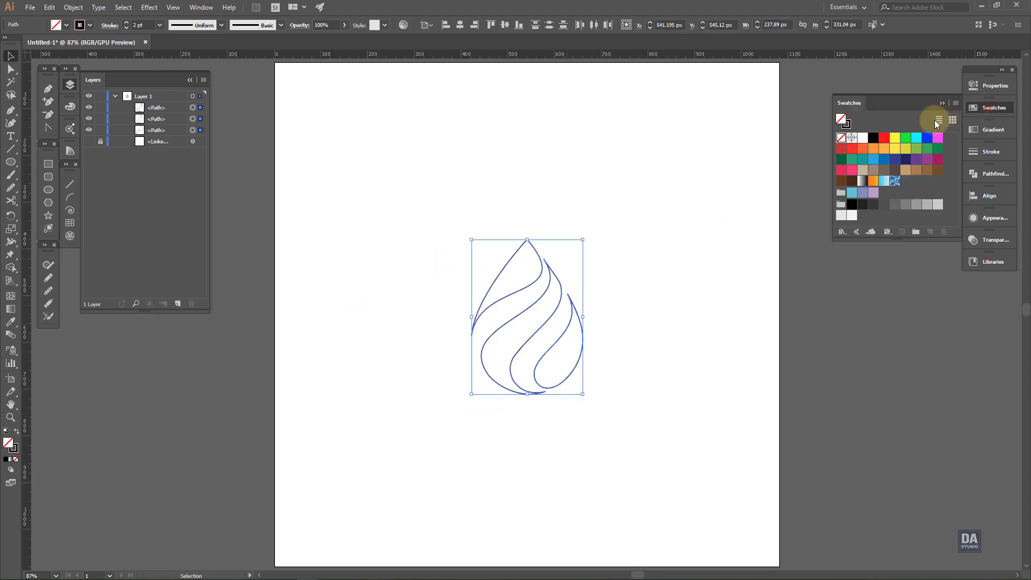
pyautogui.click(900, 172)
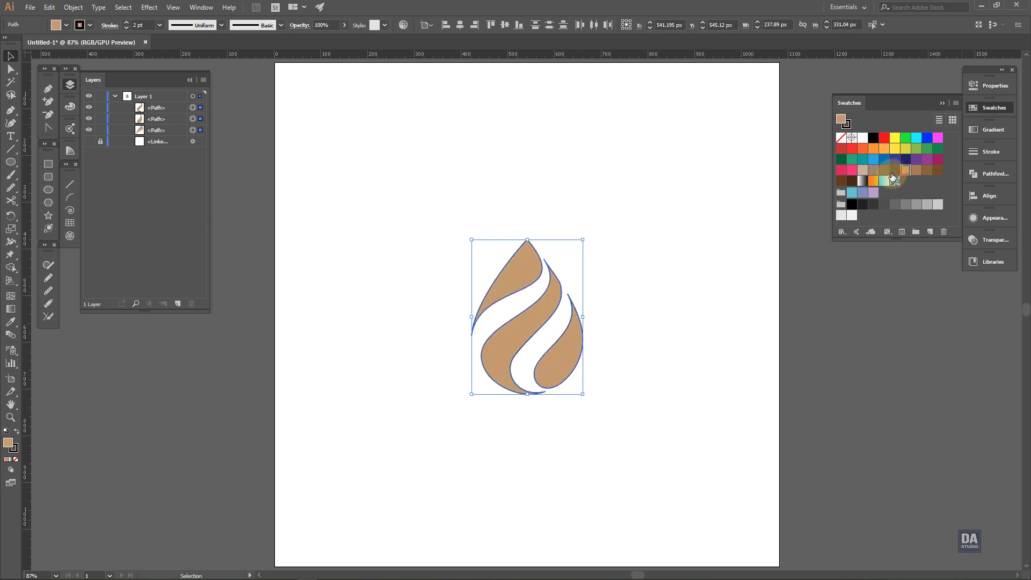
pyautogui.click(894, 171)
pyautogui.press('c')
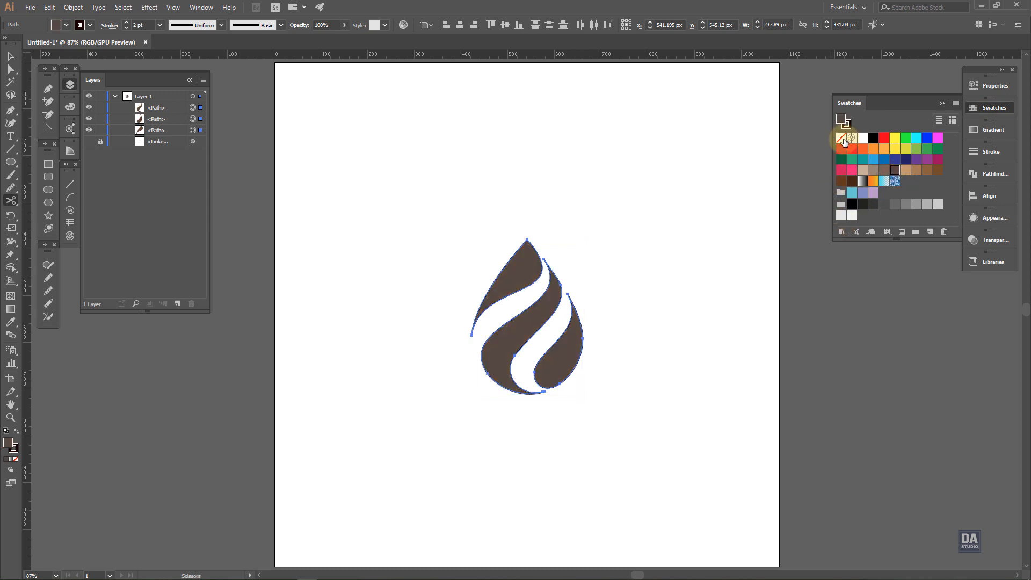
# - Remove the stroke from all three drop shapes, keeping their dark brown fill, and deselect them
pyautogui.click(842, 139)
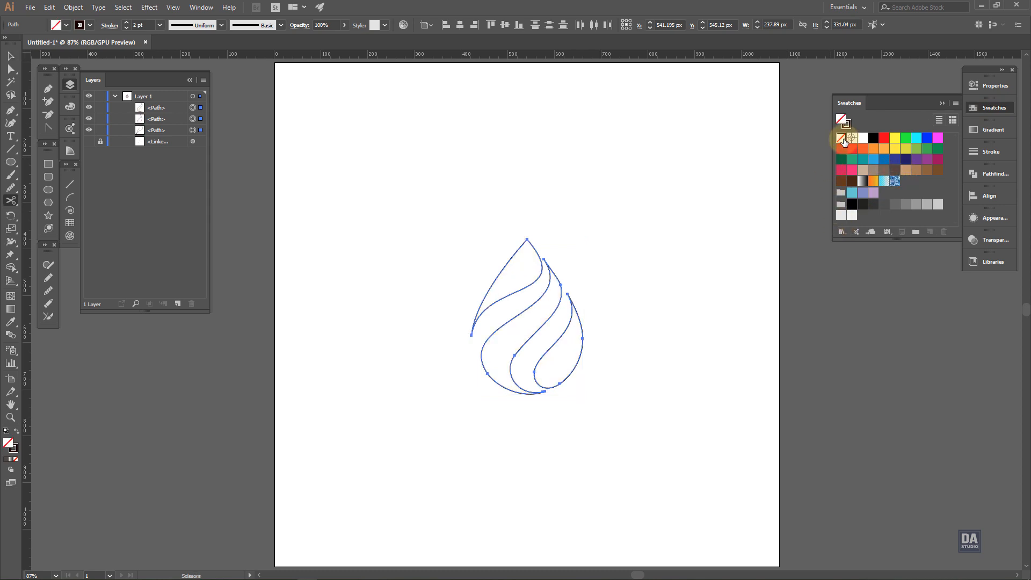
pyautogui.hotkey('ctrl', 'z')
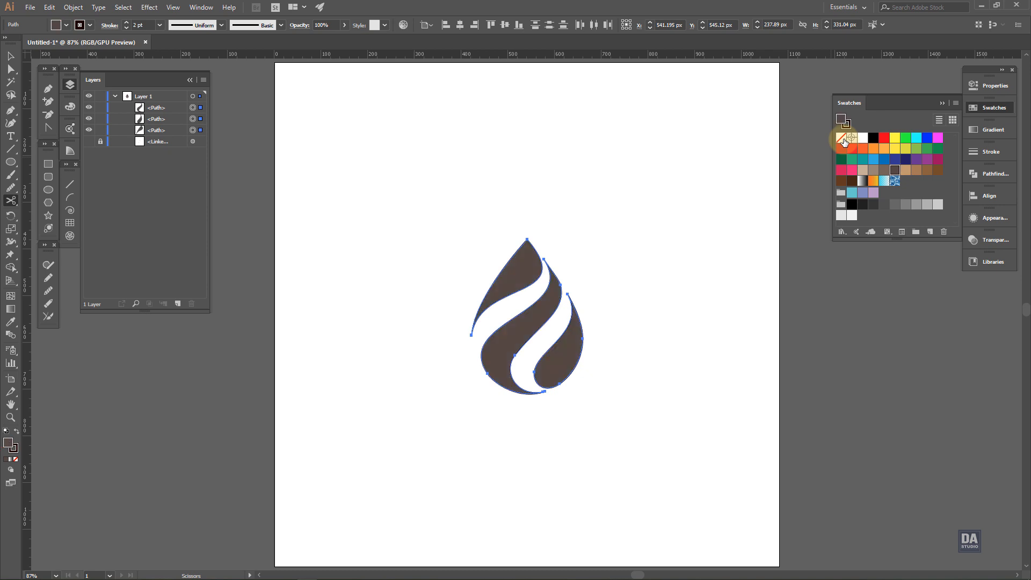
pyautogui.click(842, 139)
pyautogui.click(712, 283)
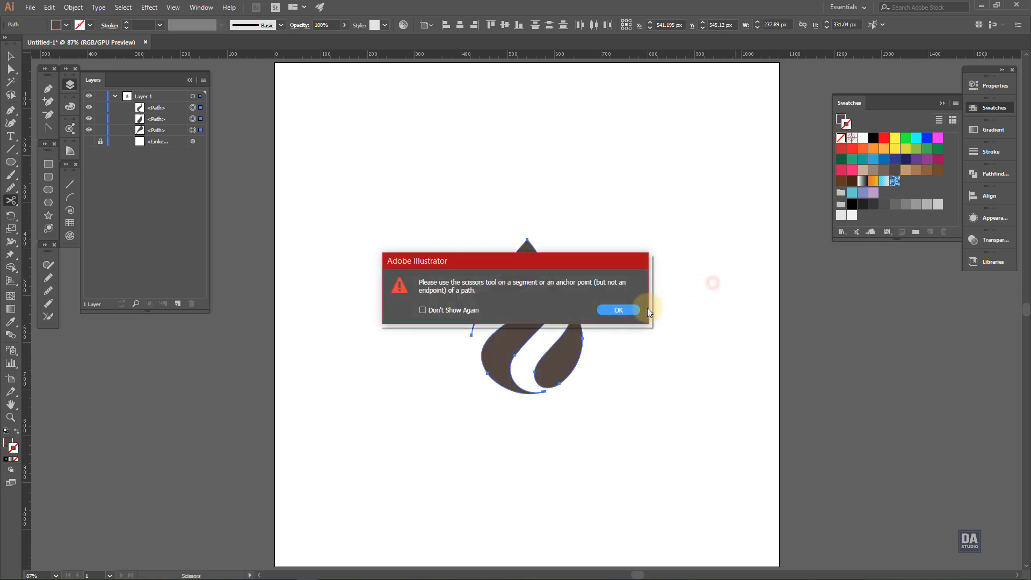
pyautogui.click(624, 312)
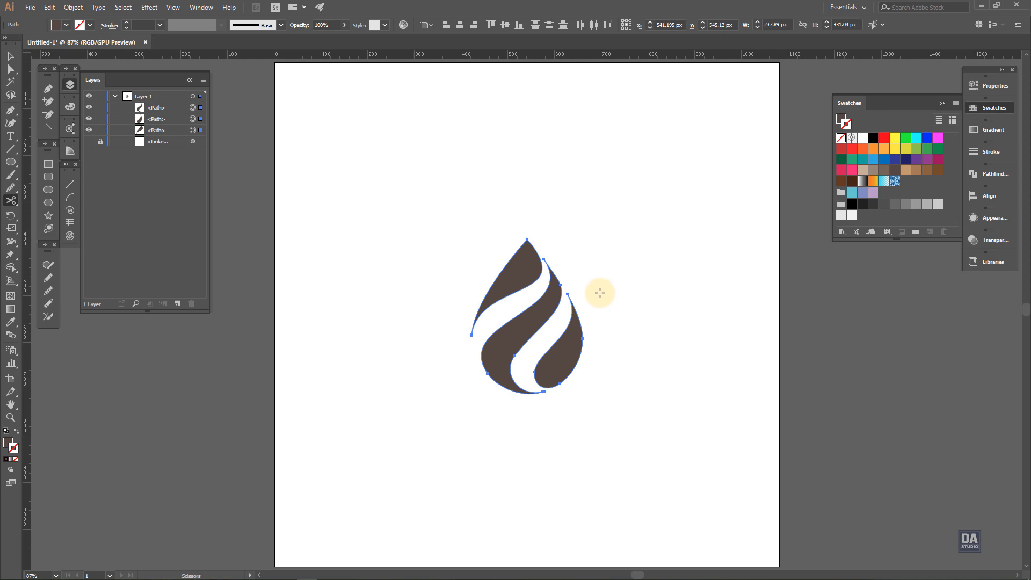
pyautogui.click(10, 56)
pyautogui.click(353, 306)
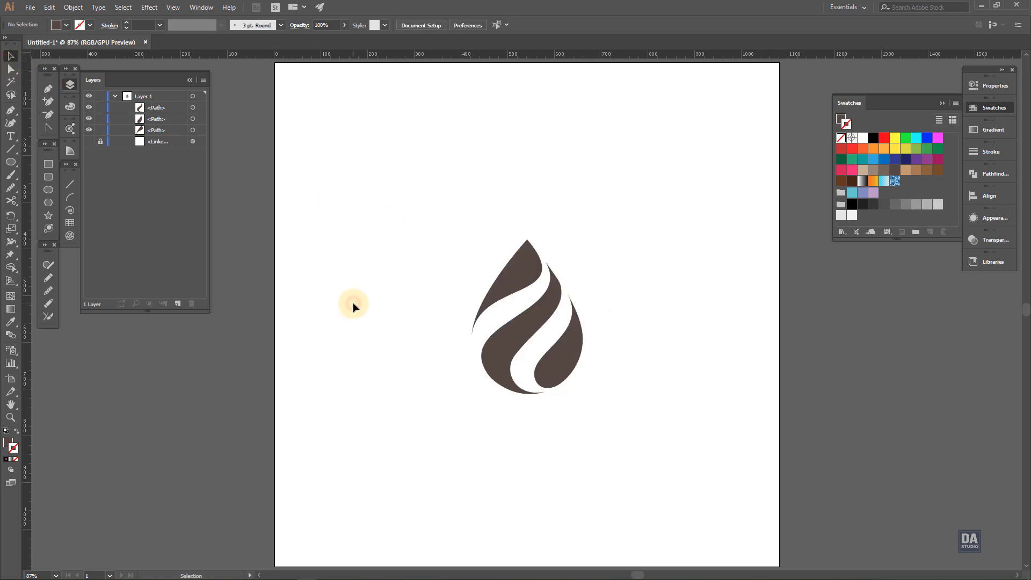
pyautogui.click(973, 110)
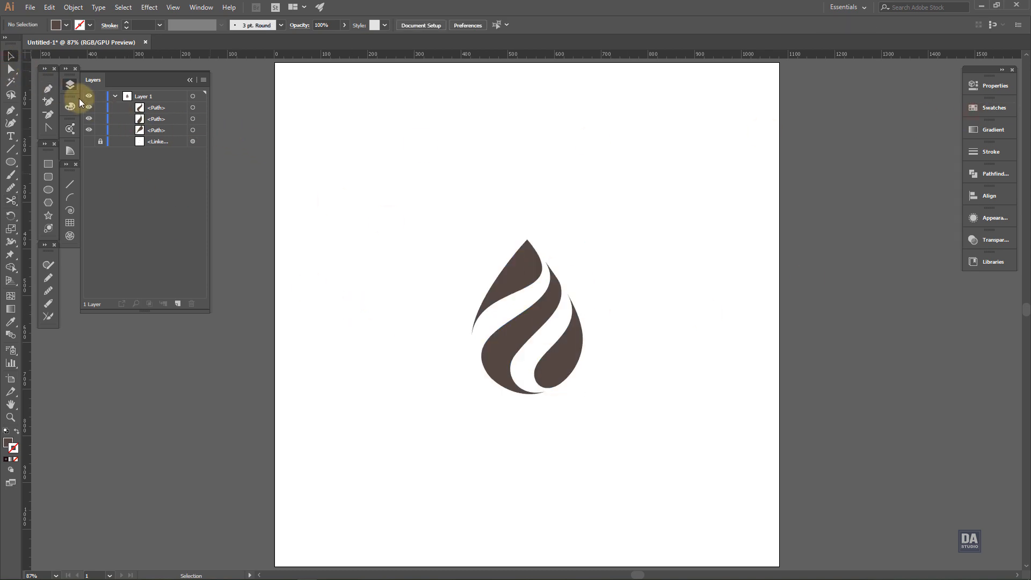
pyautogui.click(70, 85)
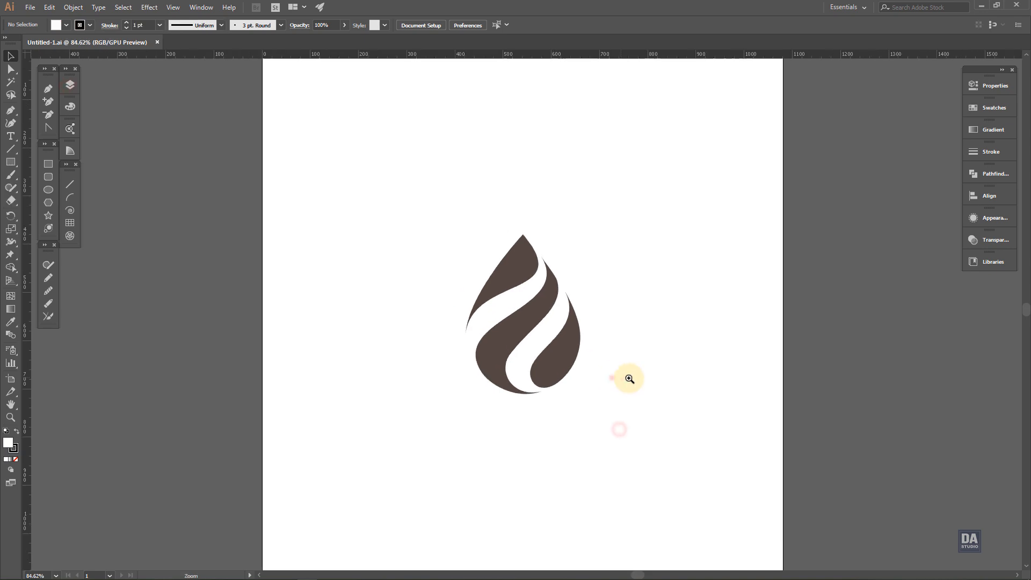
# - Place a copy of the whole three-part drop level with the original, about 691 px to its right, outside the artboard
pyautogui.keyDown('ctrl'); pyautogui.click(615, 376); pyautogui.keyUp('ctrl')
pyautogui.moveTo(669, 370)
pyautogui.mouseDown()
pyautogui.moveTo(580, 396)
pyautogui.moveTo(556, 381)
pyautogui.mouseUp()
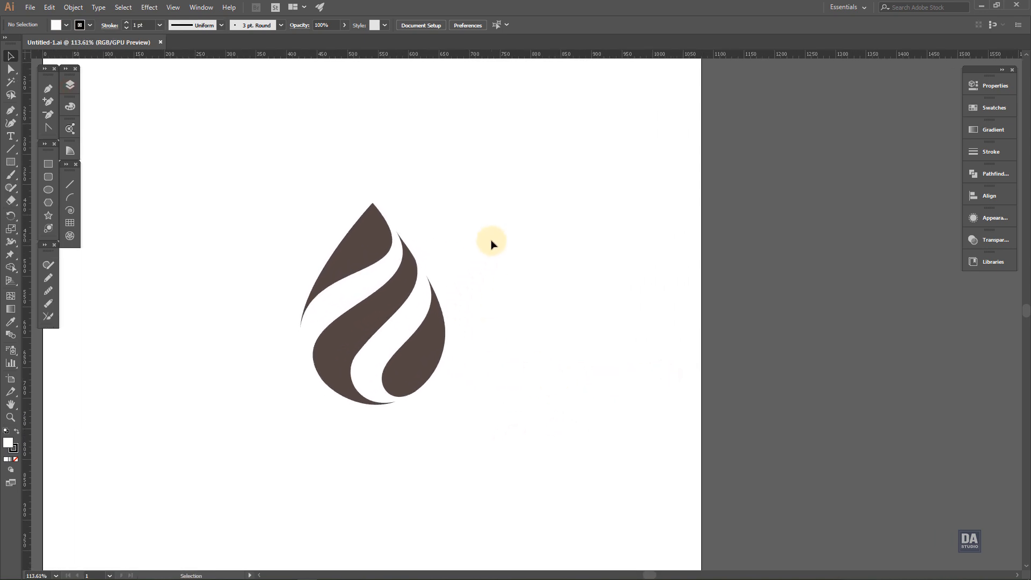
pyautogui.moveTo(490, 237); pyautogui.dragTo(328, 400)
pyautogui.moveTo(415, 380); pyautogui.dragTo(837, 383)
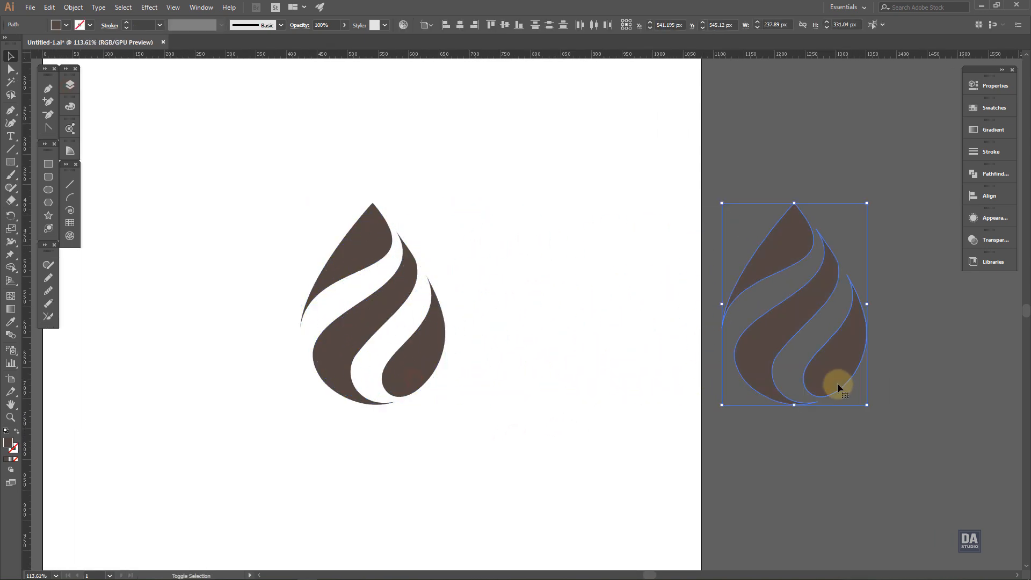
pyautogui.moveTo(907, 403); pyautogui.dragTo(720, 410)
pyautogui.moveTo(646, 348); pyautogui.dragTo(729, 362)
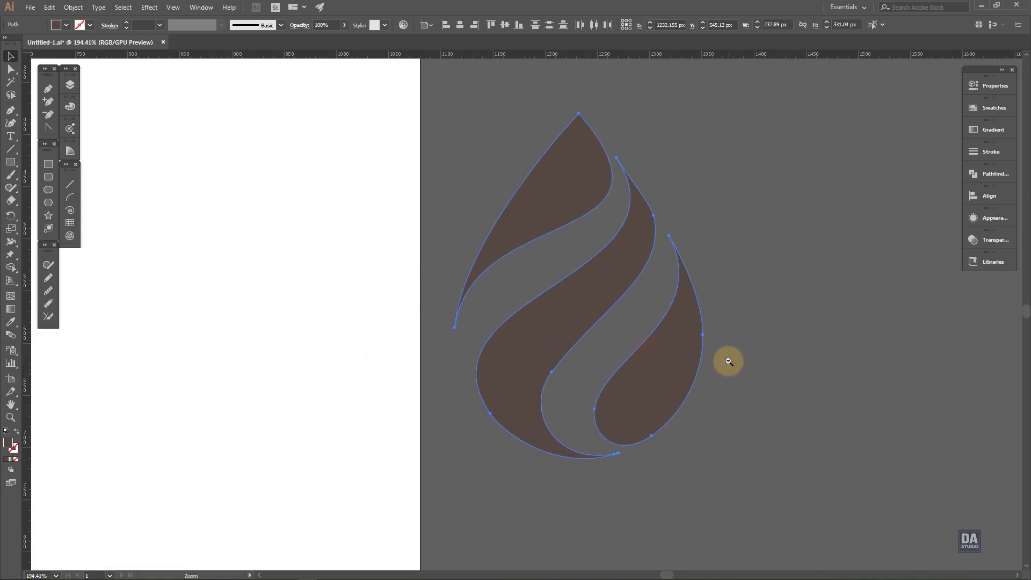
# - Copy the three duplicated shapes, paste them in front, and shift the pasted set 6 px straight down
pyautogui.click(75, 8)
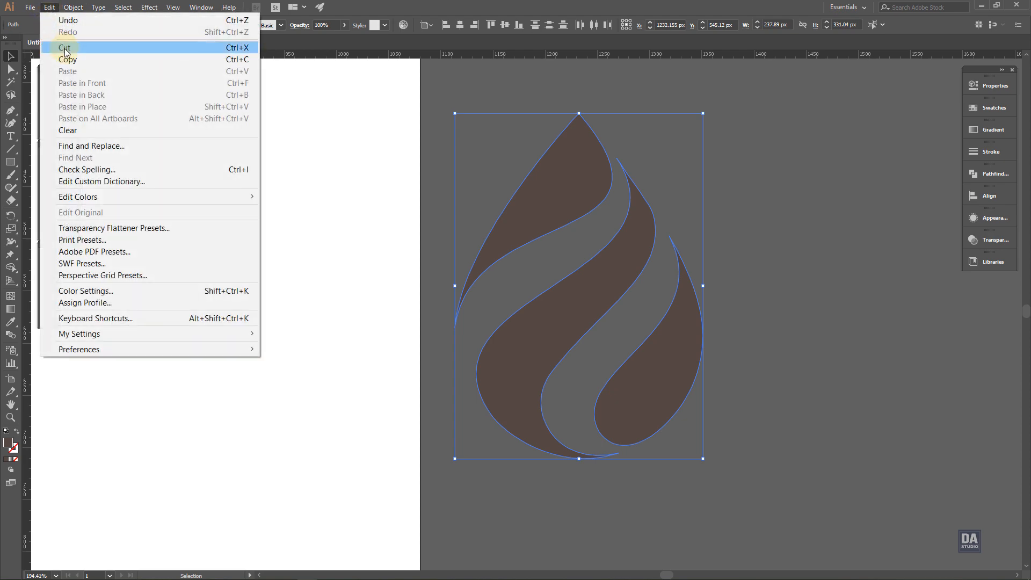
pyautogui.click(65, 59)
pyautogui.click(49, 7)
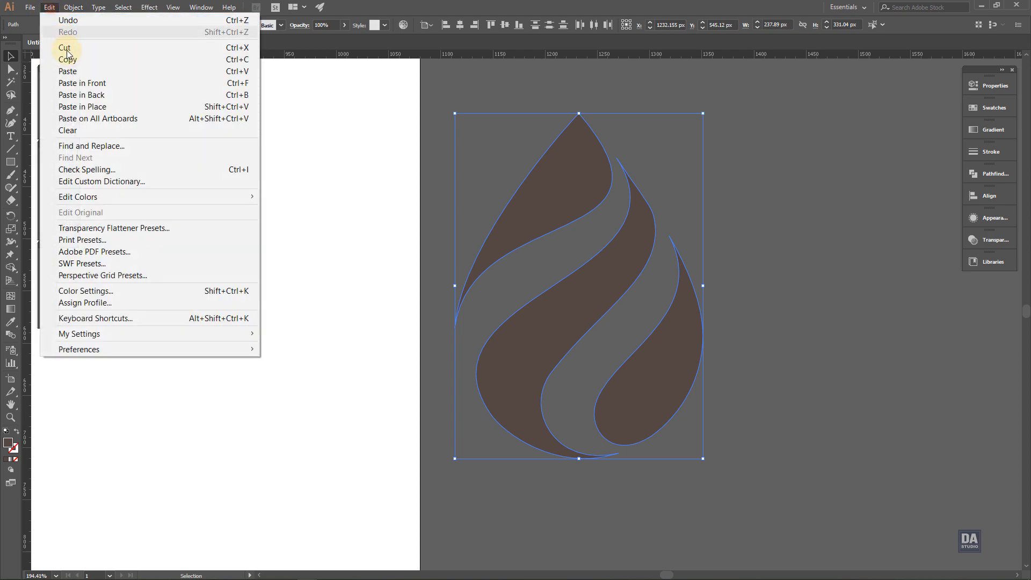
pyautogui.click(76, 83)
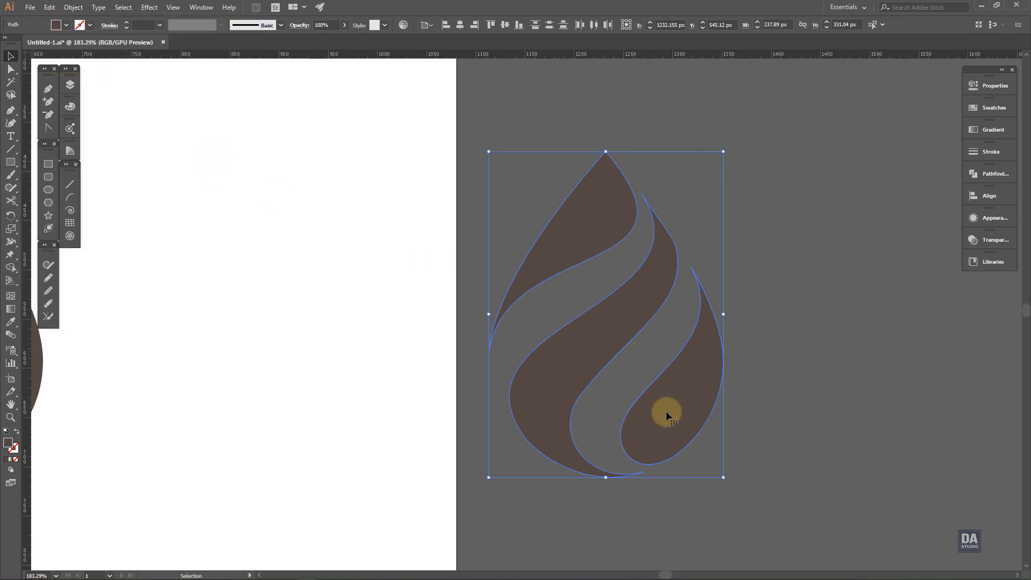
pyautogui.moveTo(668, 413); pyautogui.dragTo(667, 417)
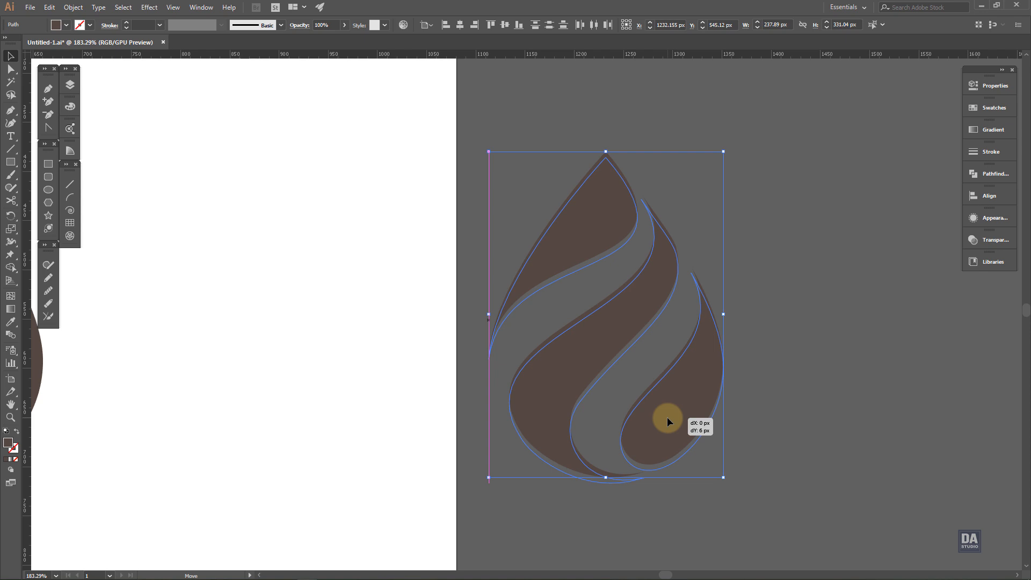
pyautogui.moveTo(667, 417); pyautogui.dragTo(667, 417)
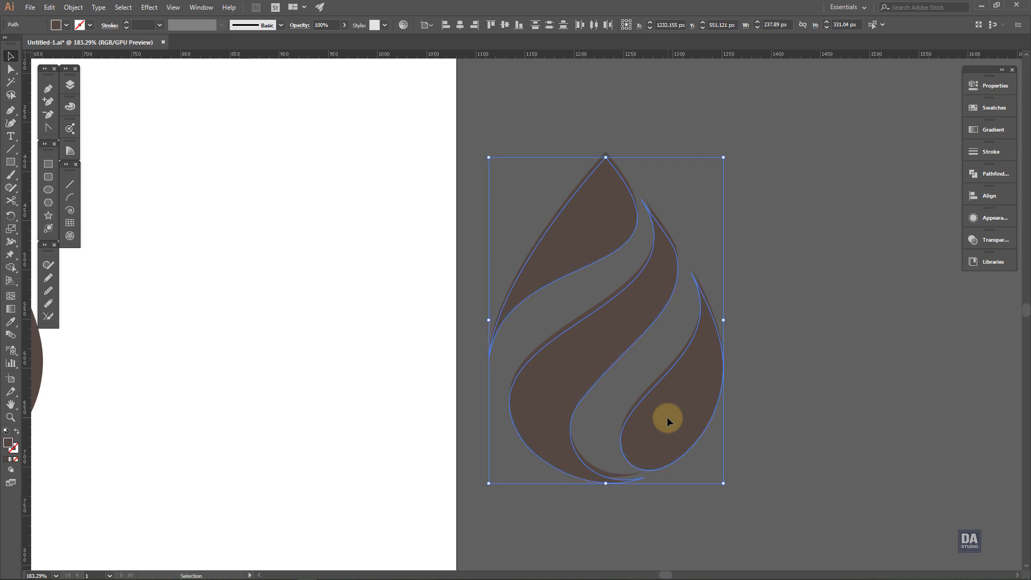
# - Send the shifted set to the back, fill it with the light tan swatch, and deselect it
pyautogui.rightClick(667, 417)
pyautogui.moveTo(698, 363)
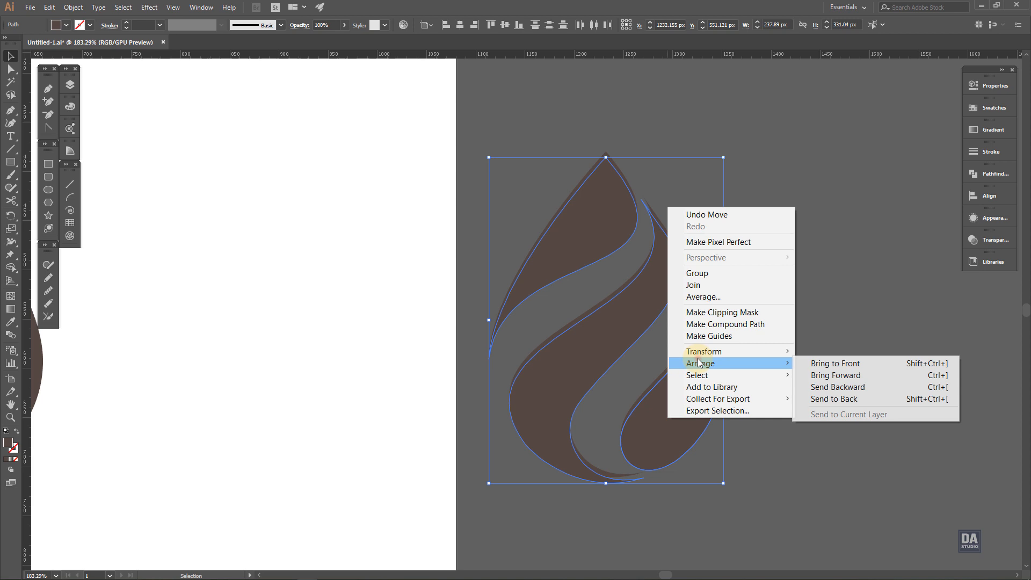
pyautogui.click(839, 397)
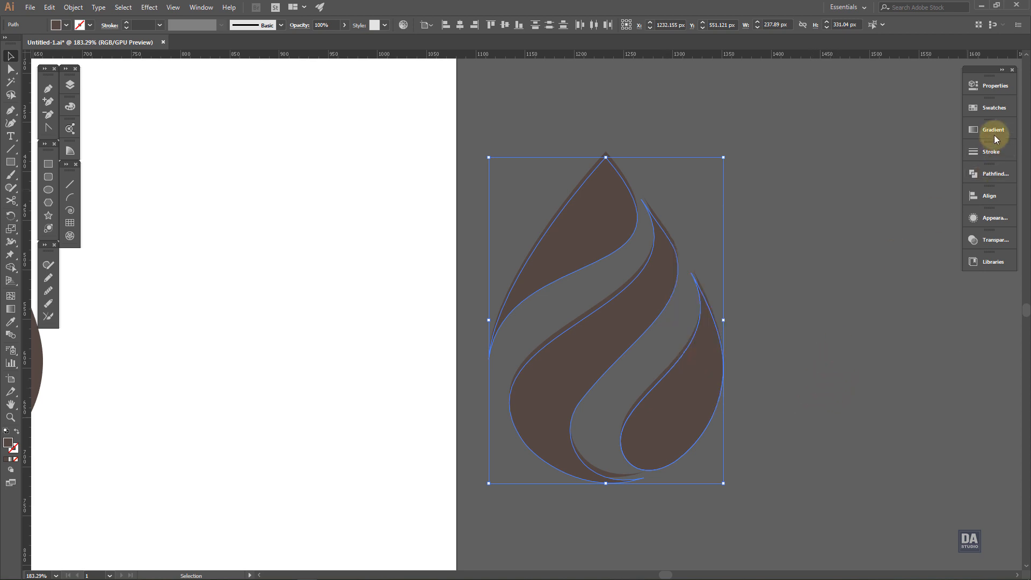
pyautogui.click(993, 107)
pyautogui.click(906, 169)
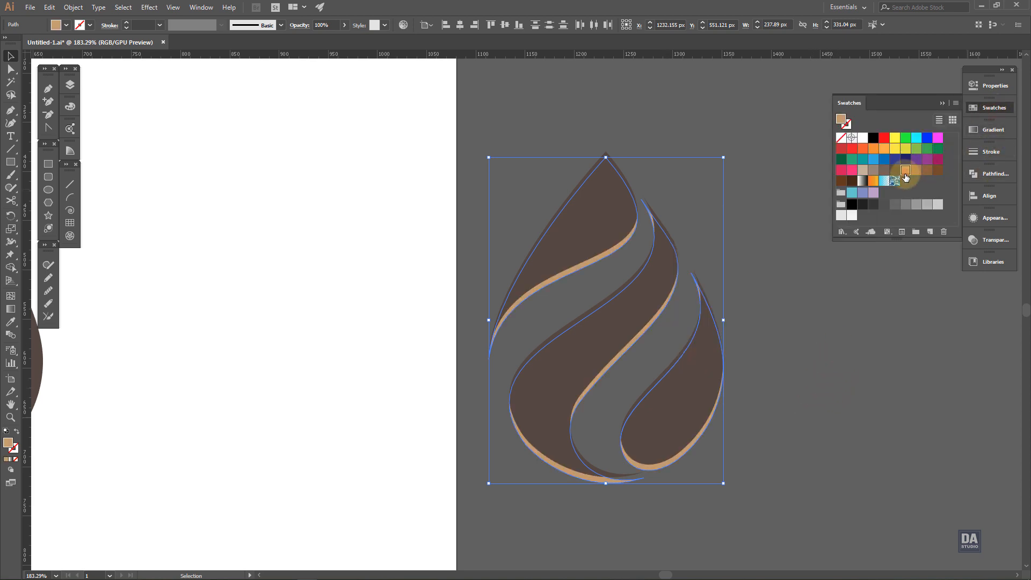
pyautogui.click(814, 379)
# - Subtract the duplicate's dark right-hand shape from the tan one behind it using Minus Front
pyautogui.moveTo(694, 418); pyautogui.dragTo(725, 416)
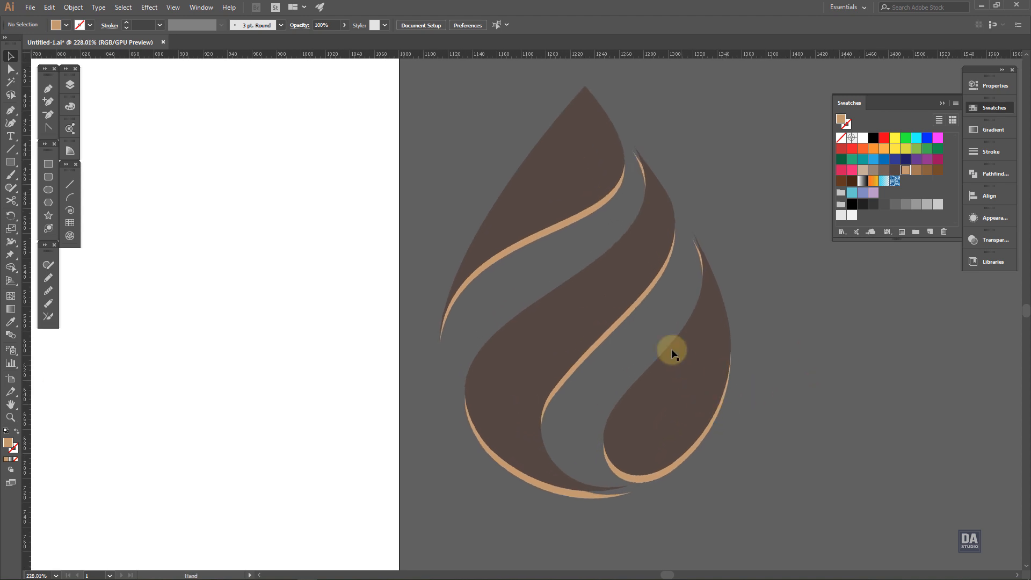
pyautogui.click(691, 396)
pyautogui.moveTo(740, 452); pyautogui.dragTo(695, 411)
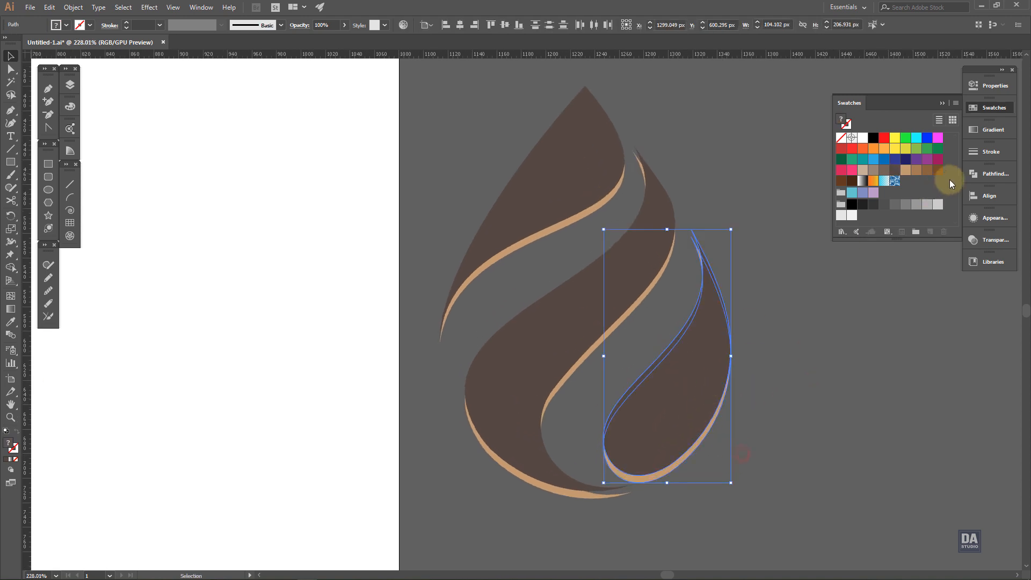
pyautogui.click(983, 173)
pyautogui.click(864, 195)
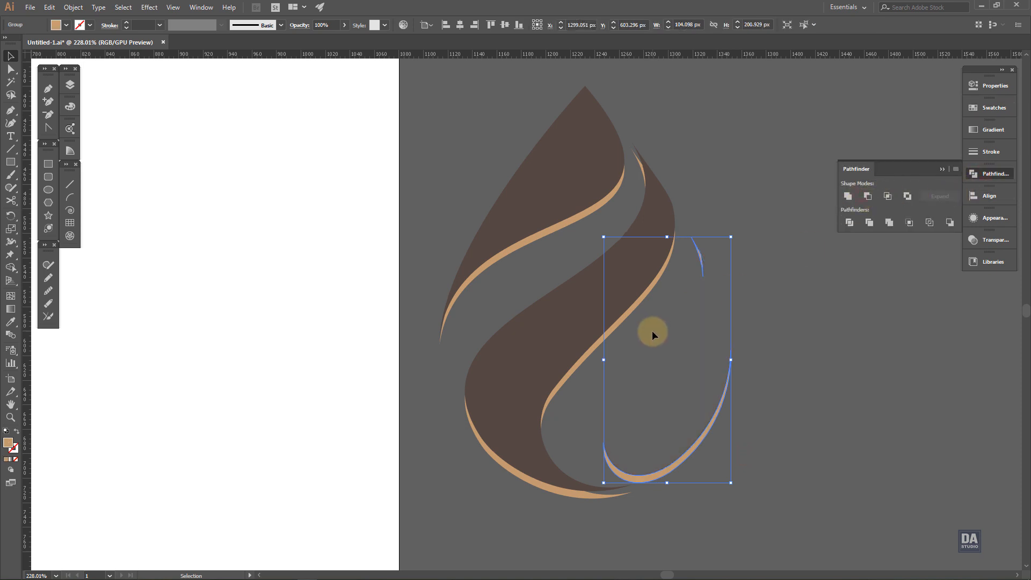
# - Subtract the dark middle and upper-left shapes from their tan counterparts, leaving only thin tan edges
pyautogui.click(601, 294)
pyautogui.click(866, 202)
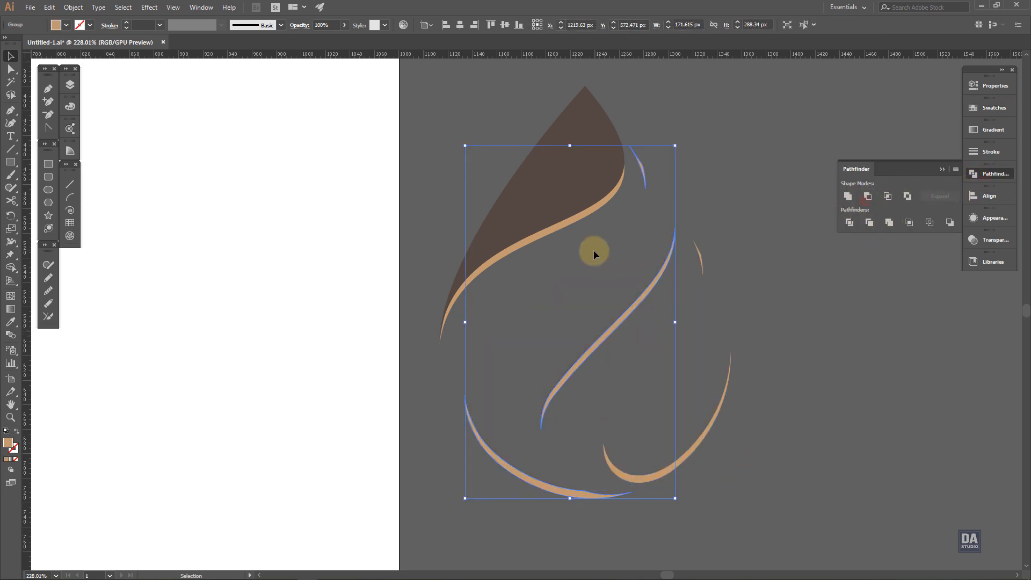
pyautogui.click(553, 212)
pyautogui.click(854, 197)
pyautogui.moveTo(793, 238)
pyautogui.mouseDown()
pyautogui.moveTo(652, 293)
pyautogui.moveTo(475, 495)
pyautogui.mouseUp()
pyautogui.rightClick(539, 461)
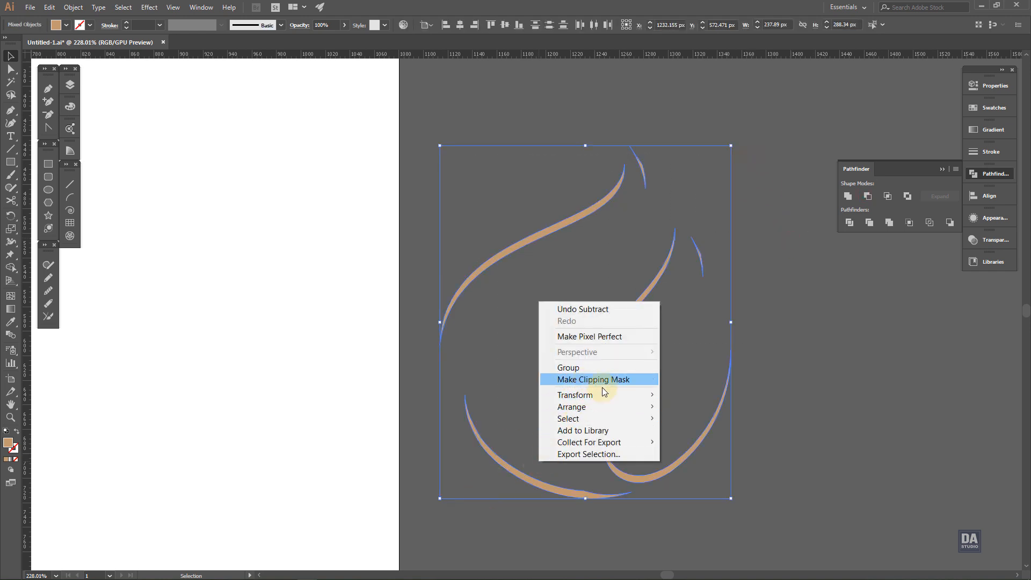
pyautogui.click(760, 405)
# - Ungroup the middle shape's tan slivers and delete the bottom arc and the small piece near the upper tip
pyautogui.click(528, 482)
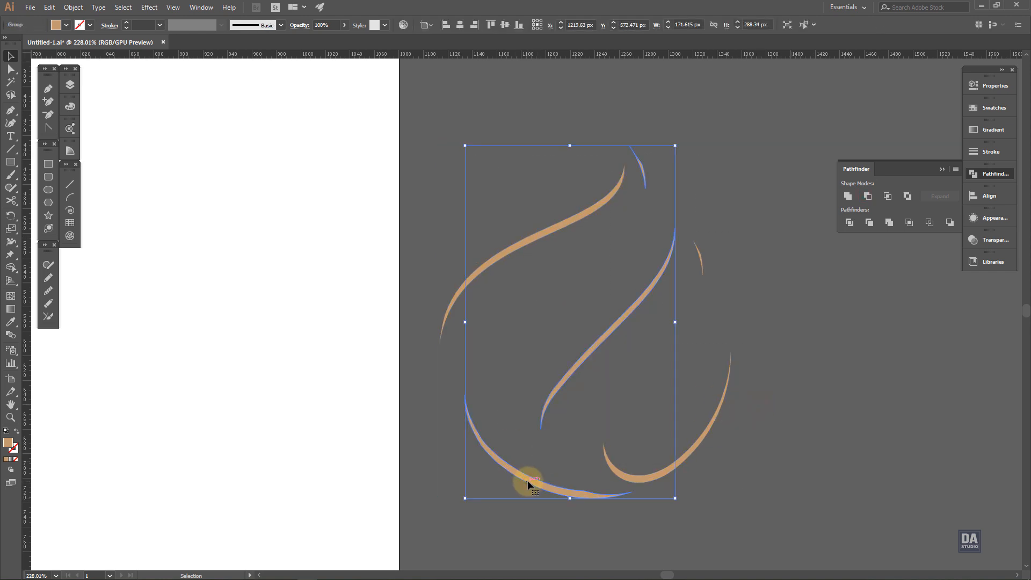
pyautogui.rightClick(528, 483)
pyautogui.click(565, 402)
pyautogui.click(564, 460)
pyautogui.click(557, 485)
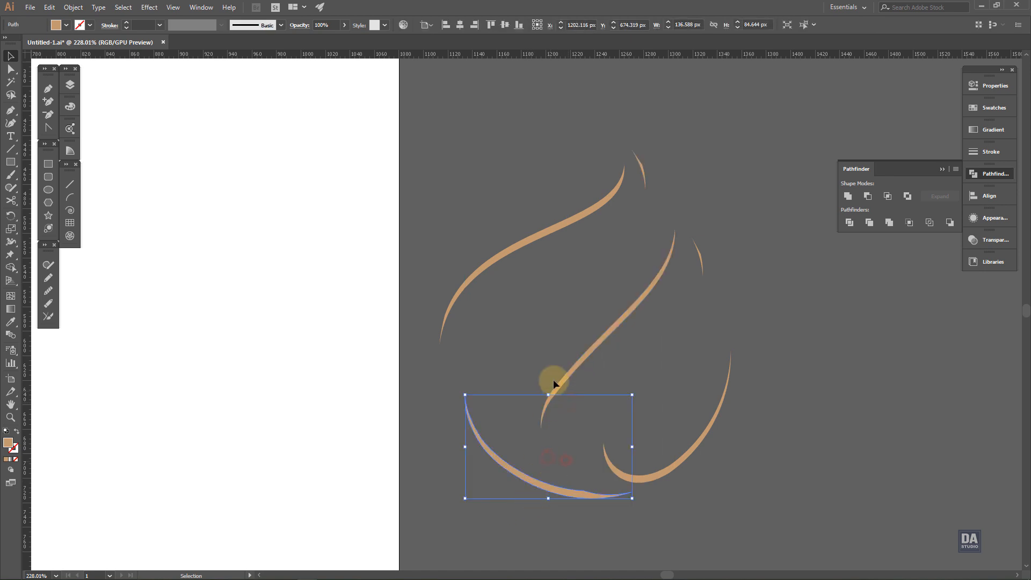
pyautogui.press('Delete')
pyautogui.press('Delete')
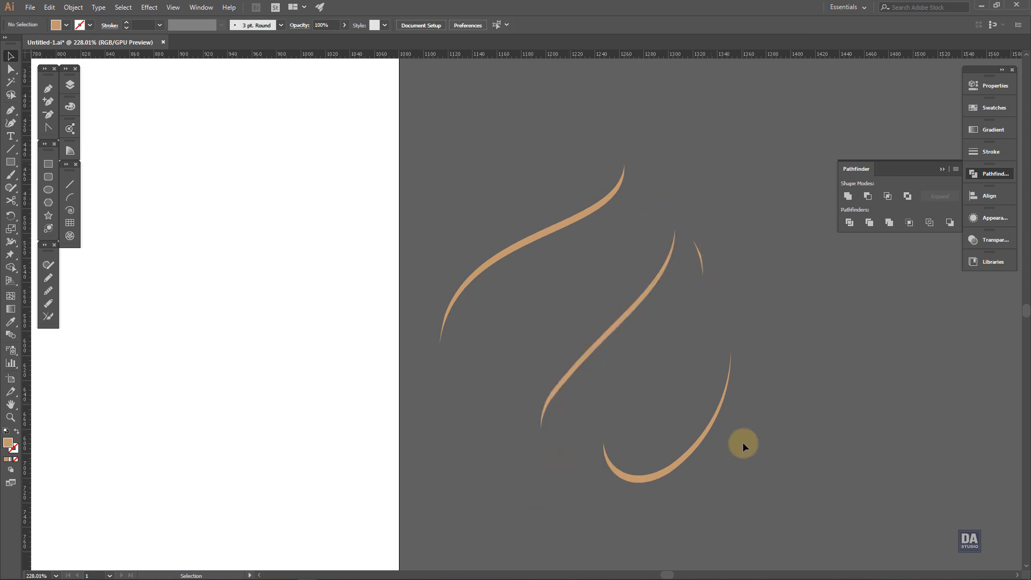
# - Ungroup the right-hand shape's tan slivers and delete the small piece near its upper tip
pyautogui.rightClick(707, 430)
pyautogui.click(755, 349)
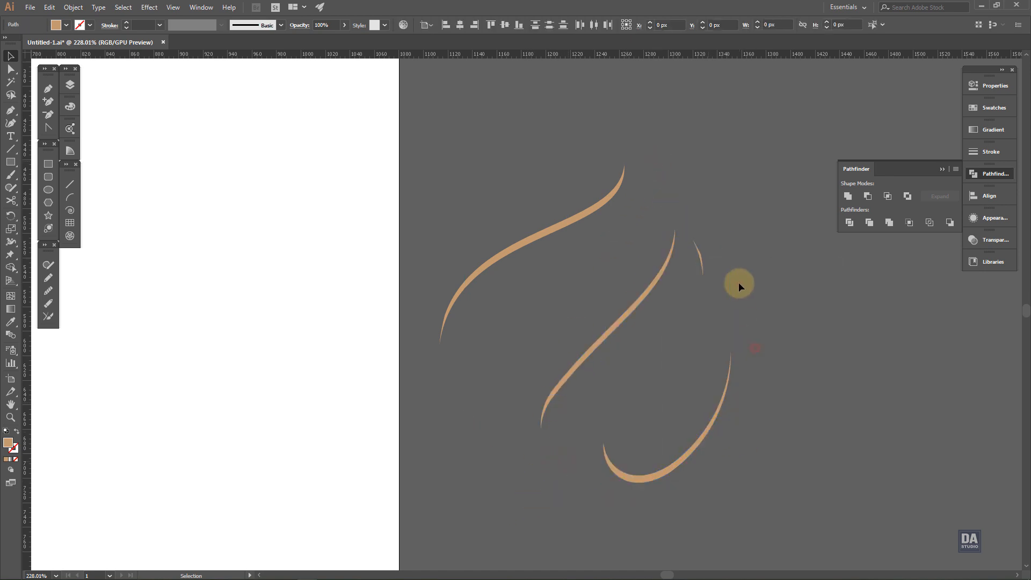
pyautogui.click(695, 255)
pyautogui.press('Delete')
# - Move the three remaining tan slivers together onto the artboard drop, fitting them along its shapes' lower edges
pyautogui.moveTo(698, 430); pyautogui.dragTo(524, 202)
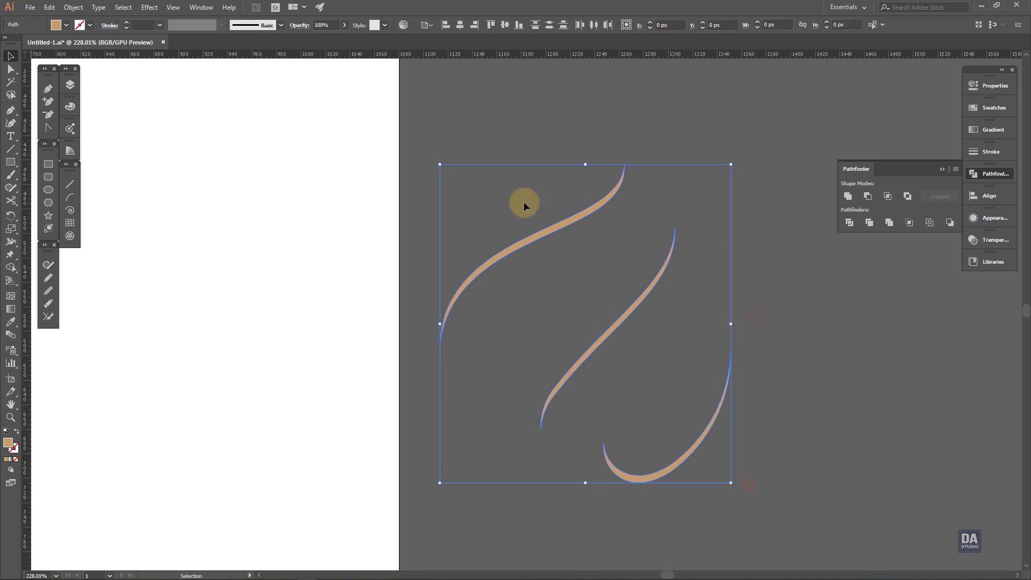
pyautogui.scroll(-3, 602, 333)
pyautogui.moveTo(652, 354); pyautogui.dragTo(197, 403)
pyautogui.click(310, 409)
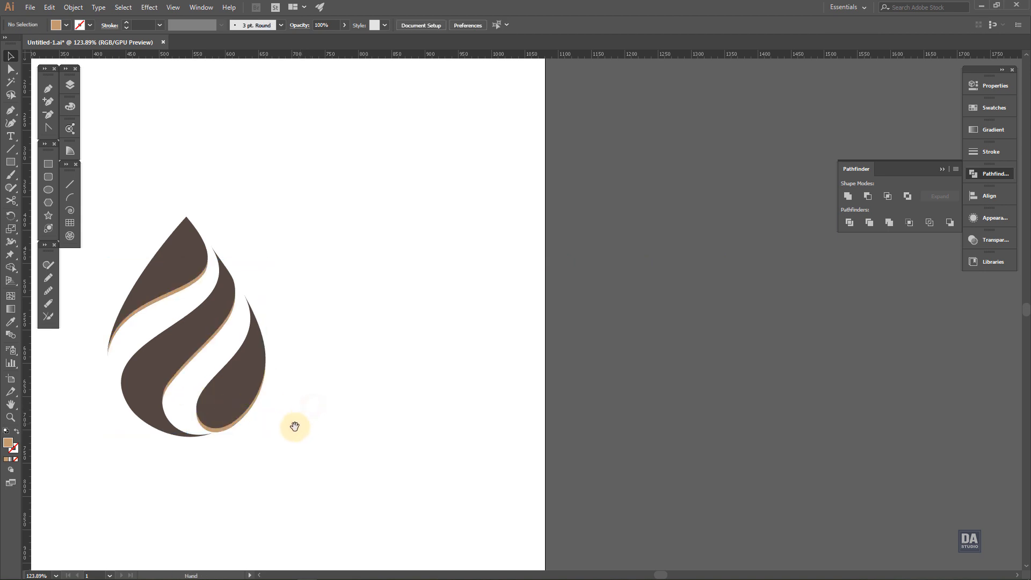
# - Copy only the three dark shapes of the artboard drop about 736 px to the right, outside the artboard
pyautogui.scroll(2, 290, 410)
pyautogui.moveTo(284, 396); pyautogui.dragTo(380, 384)
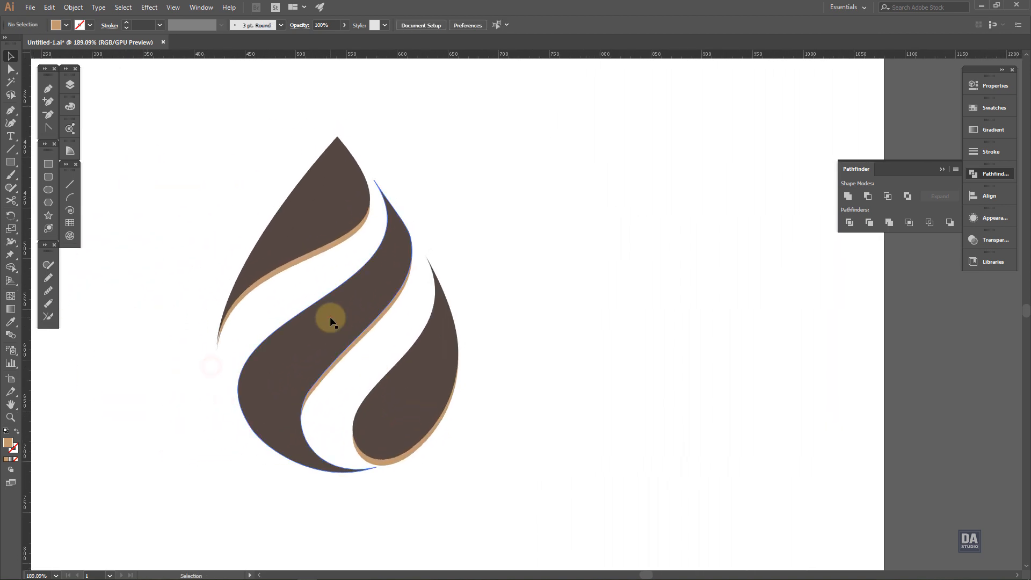
pyautogui.click(330, 322)
pyautogui.keyDown('shift'); pyautogui.click(320, 244); pyautogui.keyUp('shift')
pyautogui.keyDown('shift'); pyautogui.click(427, 391); pyautogui.keyUp('shift')
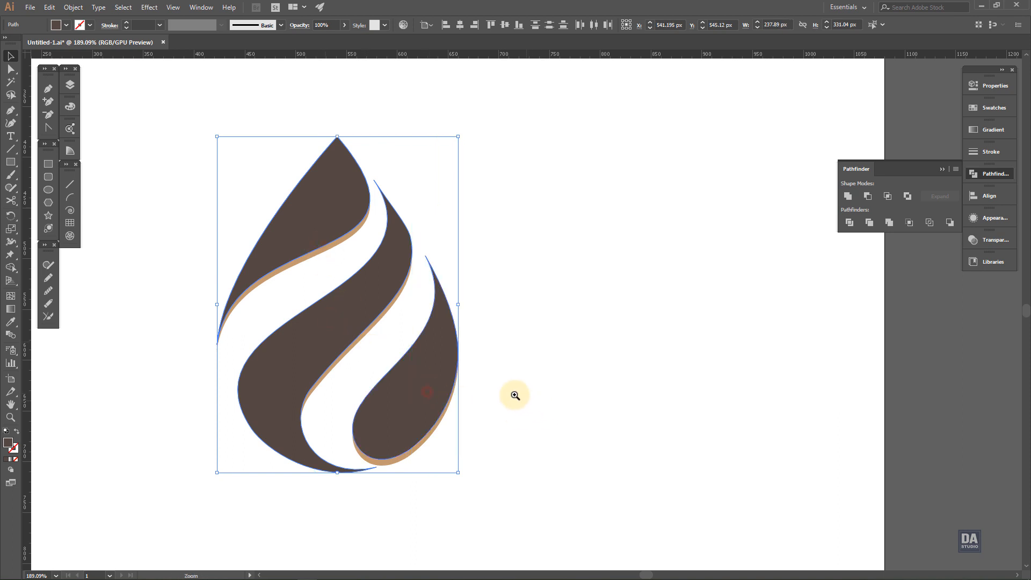
pyautogui.scroll(-4, 515, 396)
pyautogui.moveTo(467, 396); pyautogui.dragTo(817, 395)
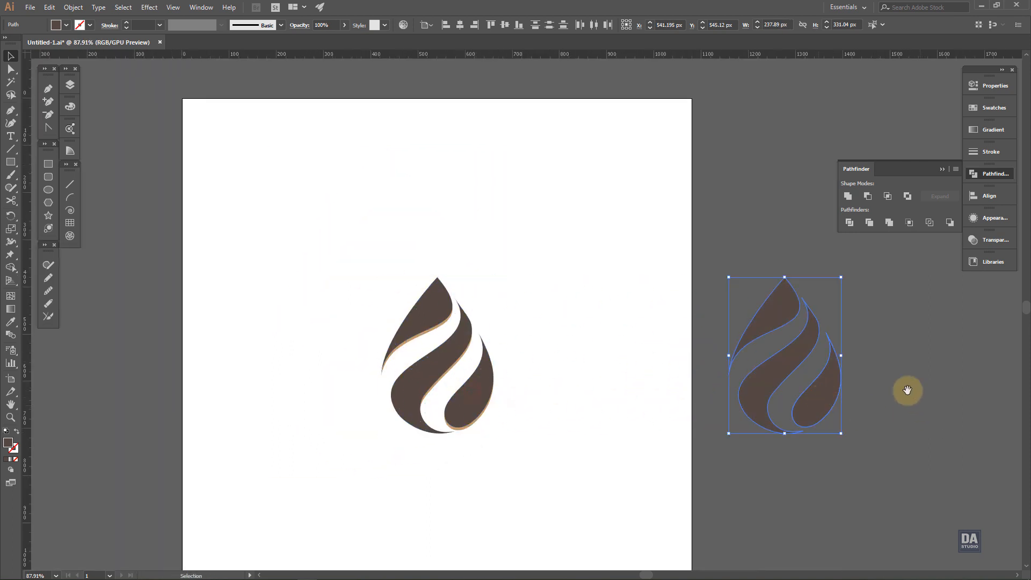
pyautogui.scroll(4, 908, 390)
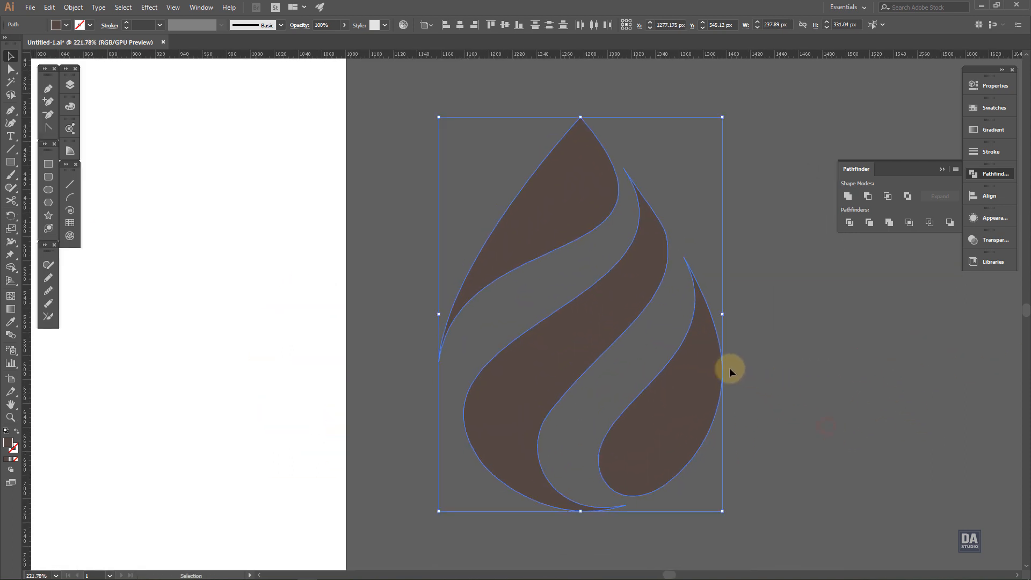
# - Swap the copied shapes' fill to their stroke and cut the upper shape's outline at its lower tip and right-hand curve
pyautogui.moveTo(10, 200); pyautogui.dragTo(37, 215)
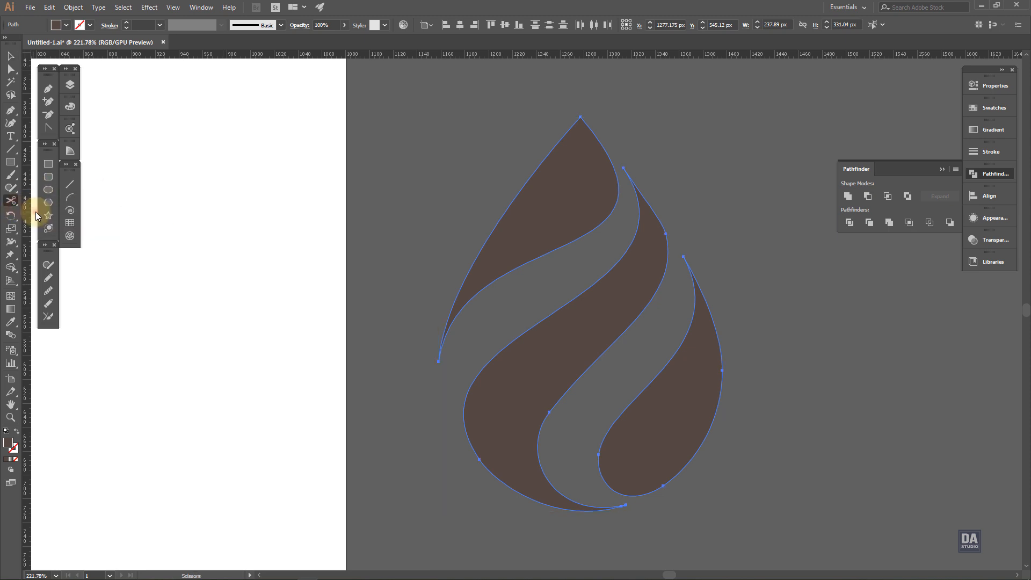
pyautogui.click(16, 432)
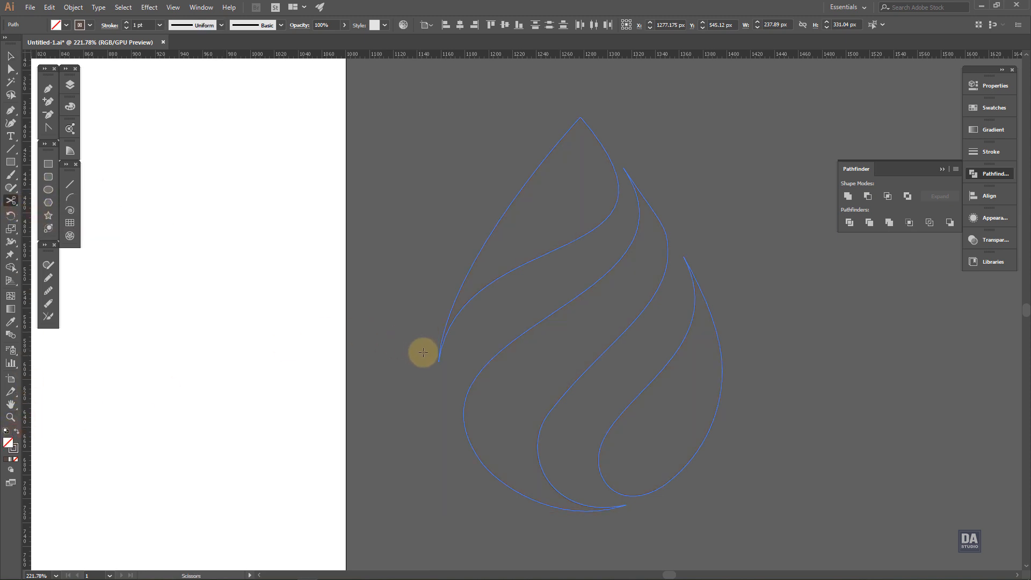
pyautogui.click(439, 360)
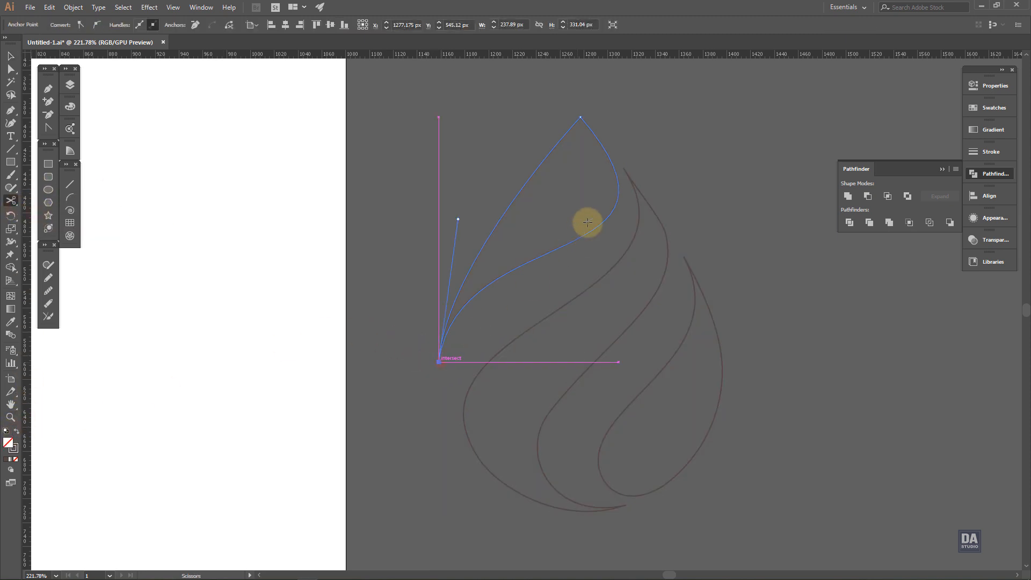
pyautogui.click(617, 174)
# - Cut the middle and right-hand outlines with the Scissors tool at the ends of their lower-right curves
pyautogui.click(664, 228)
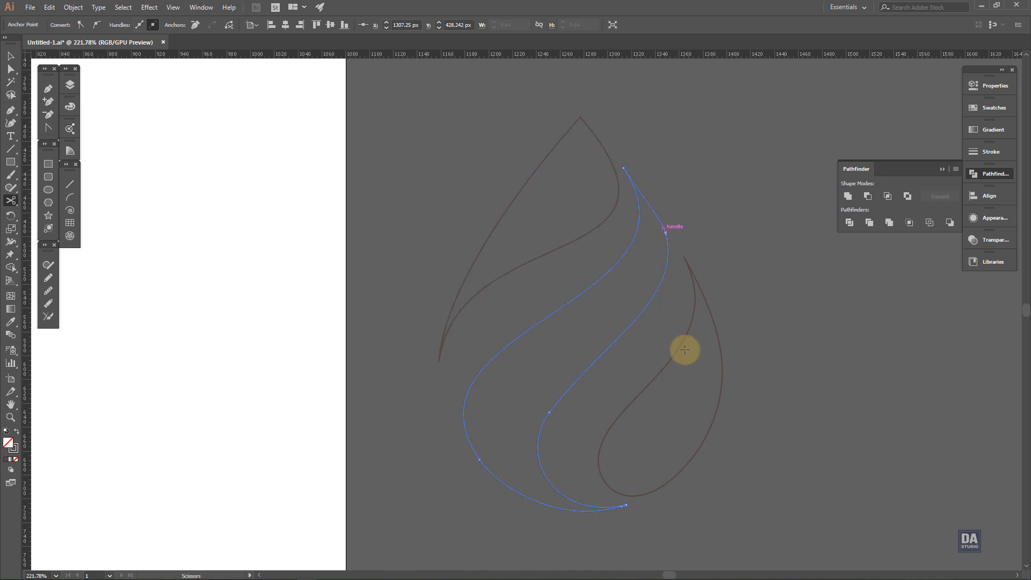
pyautogui.click(620, 505)
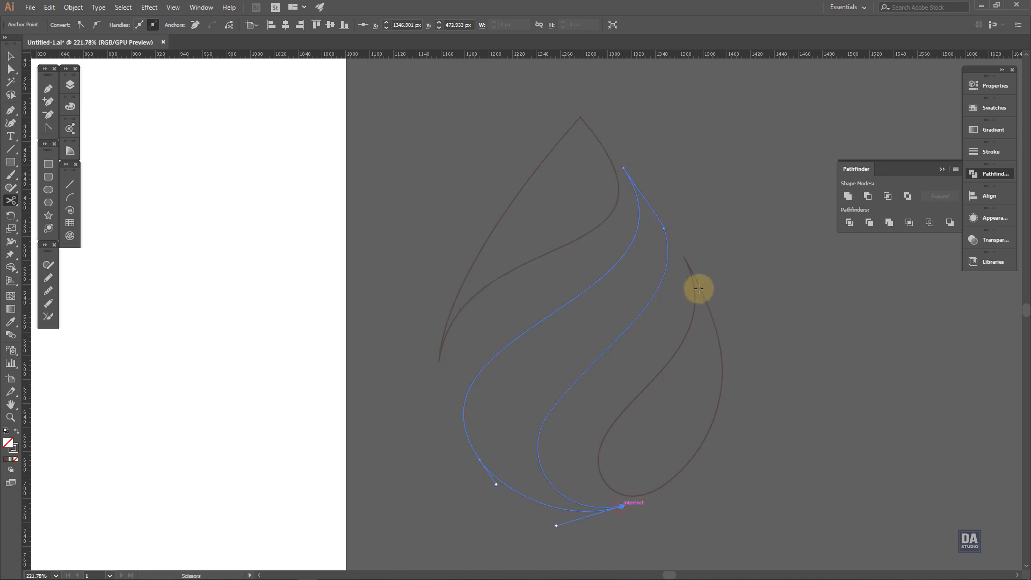
pyautogui.click(690, 269)
pyautogui.click(722, 388)
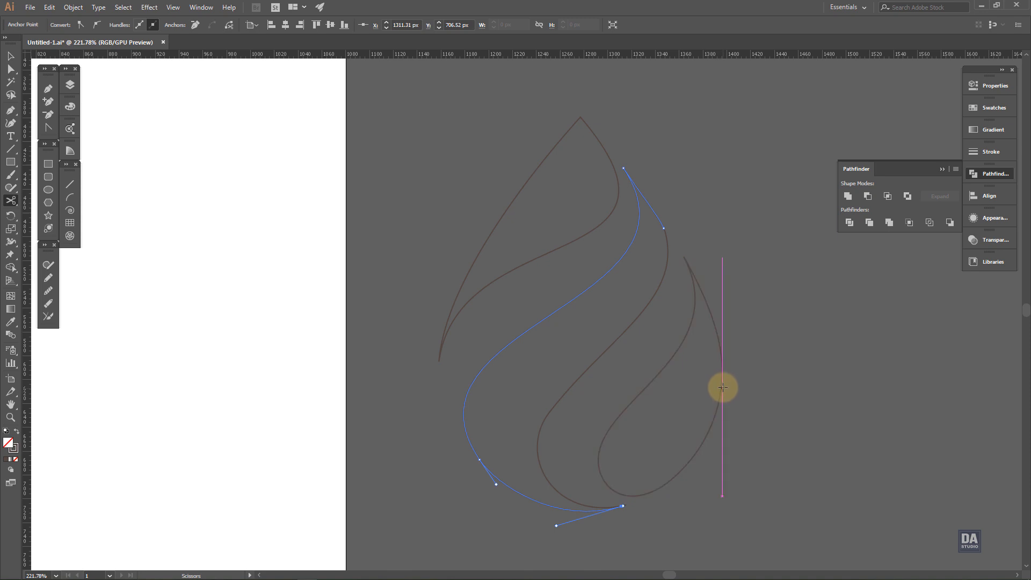
pyautogui.click(722, 358)
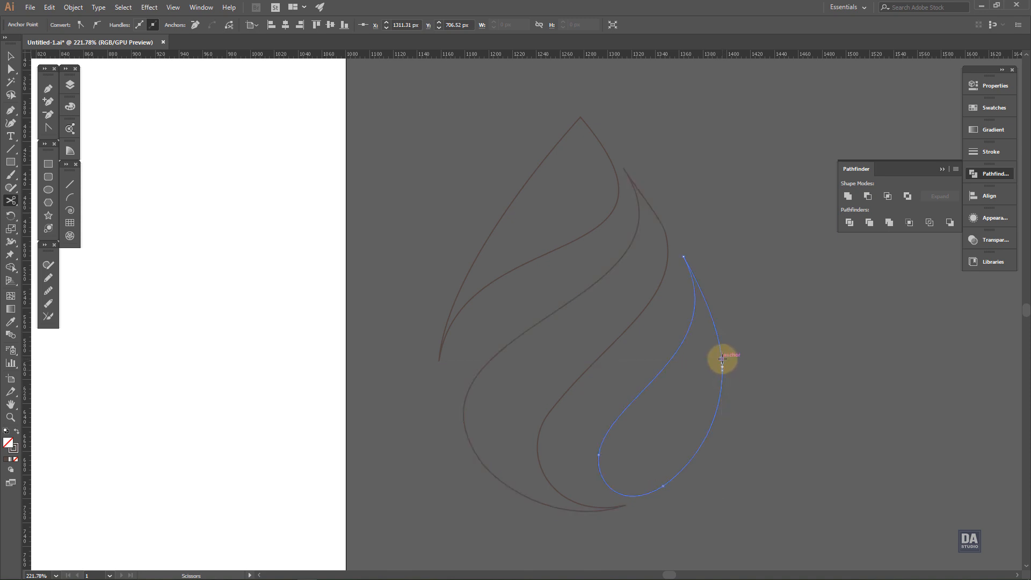
pyautogui.click(597, 456)
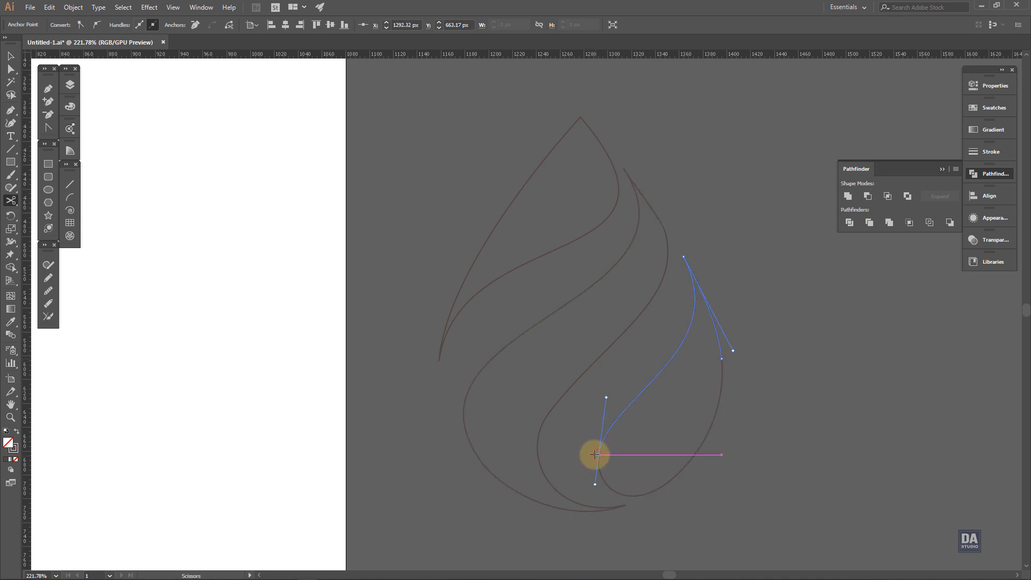
# - Delete the cut-off upper and left segments of all three outlines, keeping only their lower-right curves
pyautogui.press('v')
pyautogui.click(582, 292)
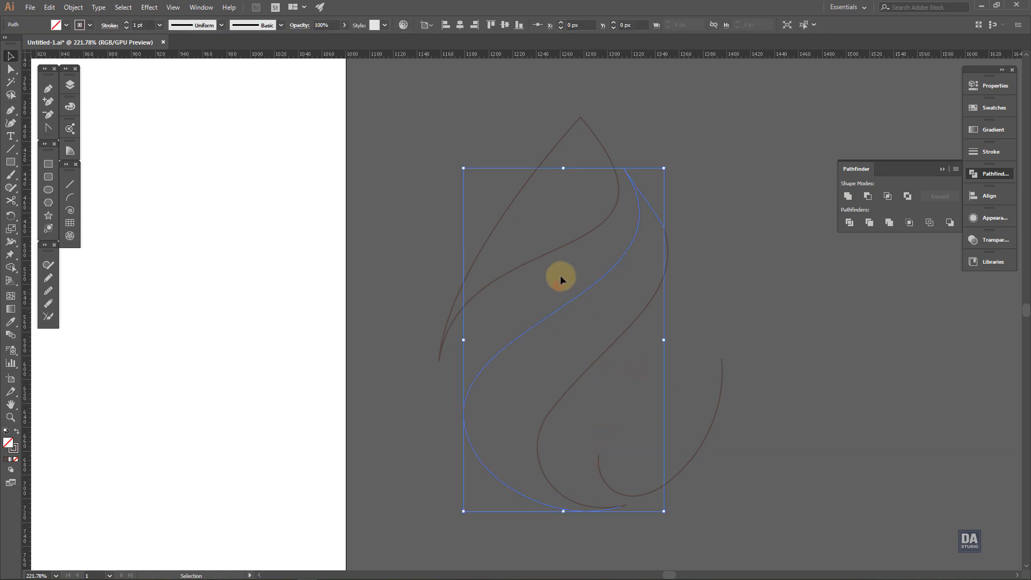
pyautogui.press('Delete')
pyautogui.click(524, 202)
pyautogui.press('Delete')
# - Give the three remaining curves a 2 pt stroke with the lens-shaped width profile that tapers at both ends
pyautogui.moveTo(549, 213); pyautogui.dragTo(749, 446)
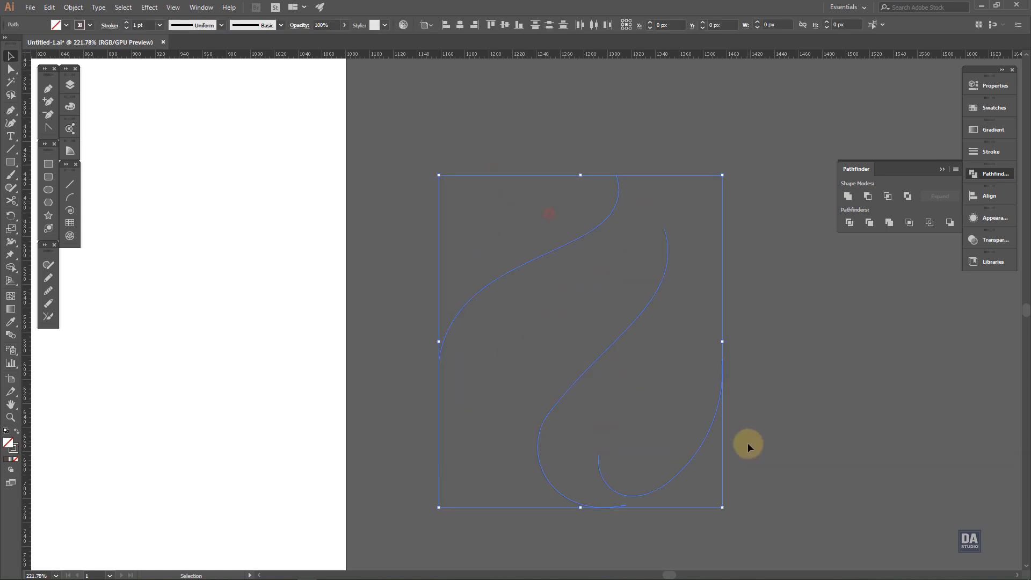
pyautogui.click(989, 154)
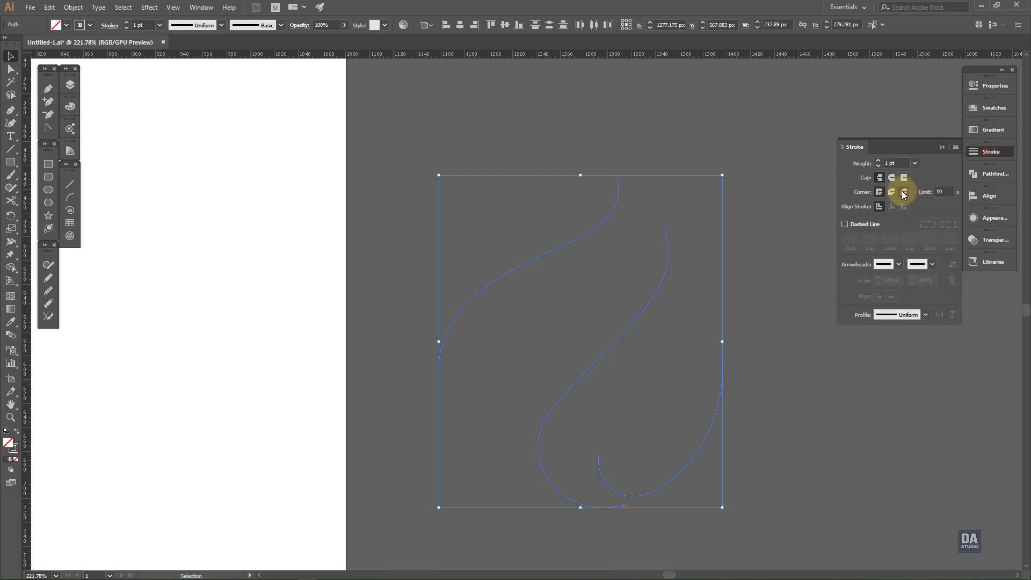
pyautogui.click(900, 317)
pyautogui.click(896, 349)
pyautogui.click(759, 441)
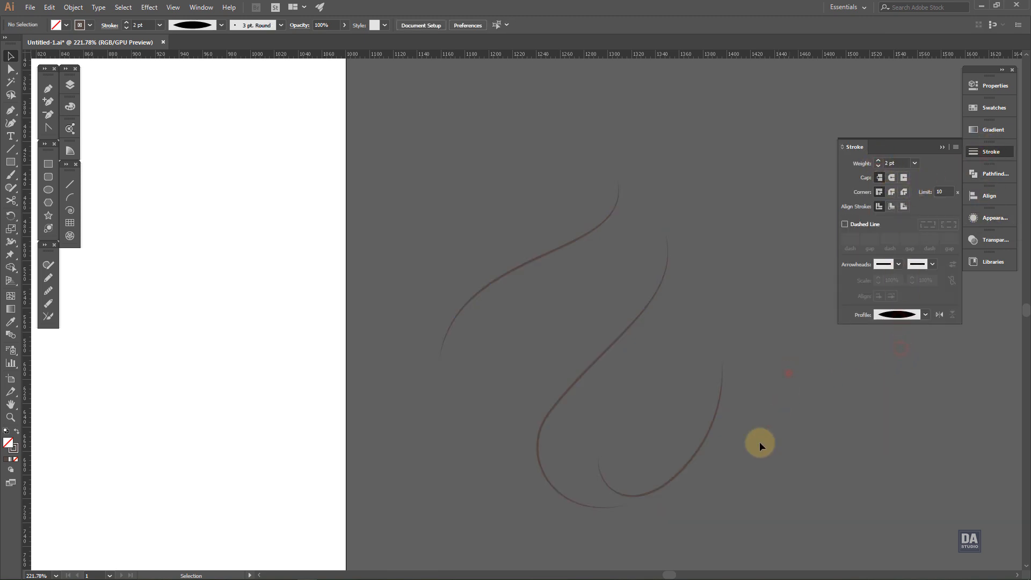
# - Set the stroke weight of all three curves to 2.5 pt and expand their appearance into filled shapes
pyautogui.hotkey('ctrl', 'z')
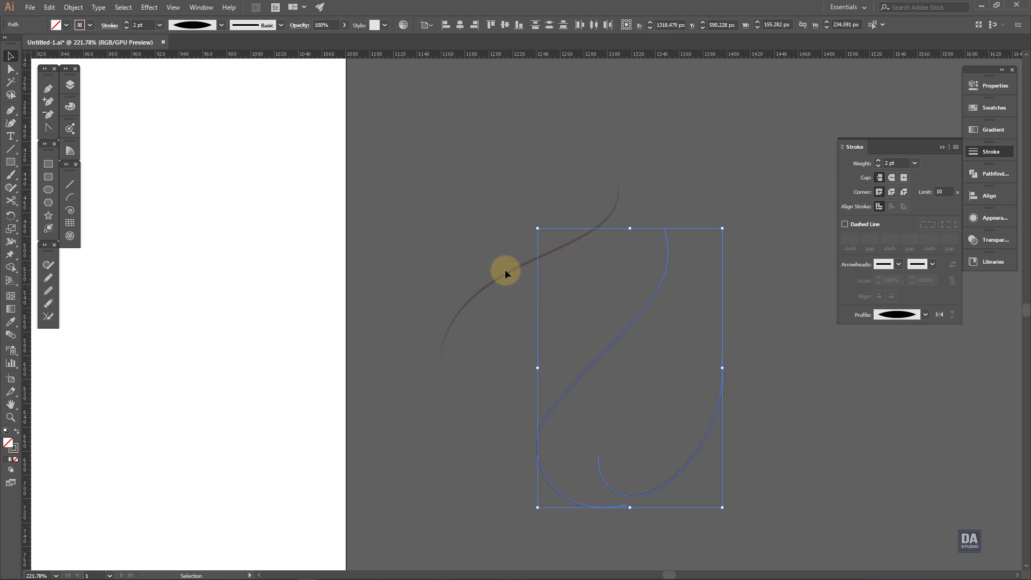
pyautogui.hotkey('ctrl', 'a')
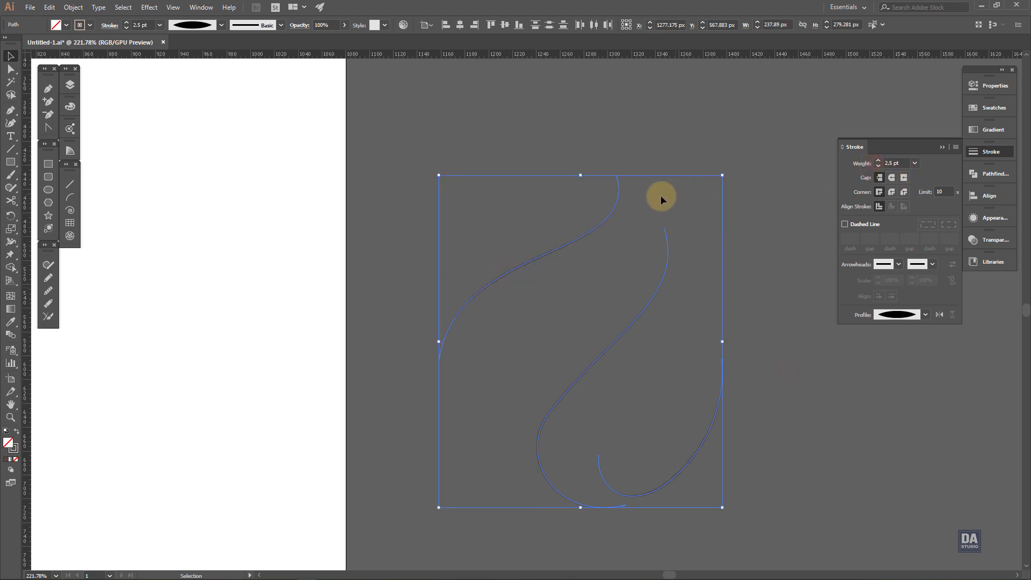
pyautogui.click(73, 7)
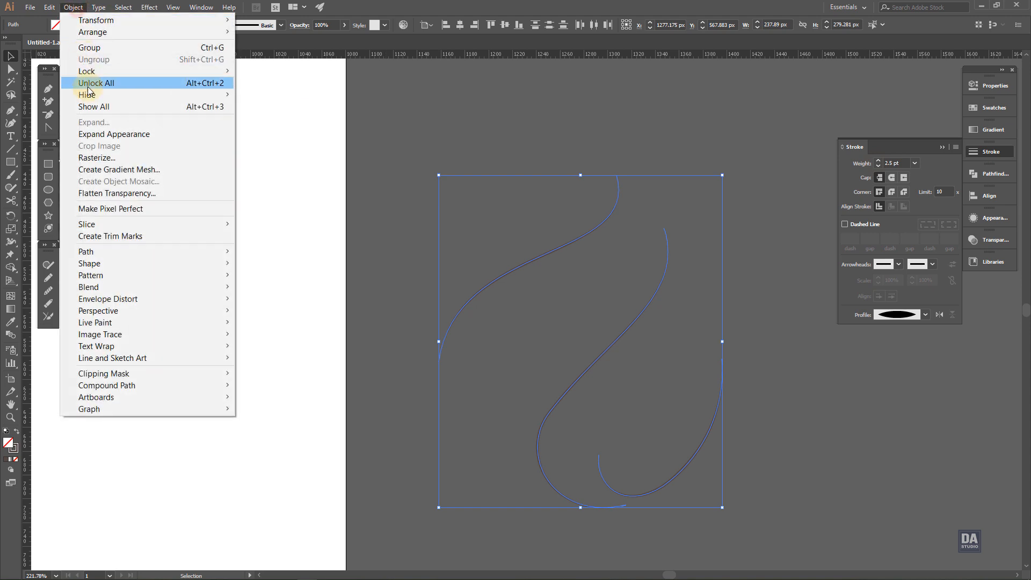
pyautogui.click(95, 135)
# - Fill the expanded slivers with the cyan-to-transparent gradient preset and recolour its opaque stop white
pyautogui.click(993, 129)
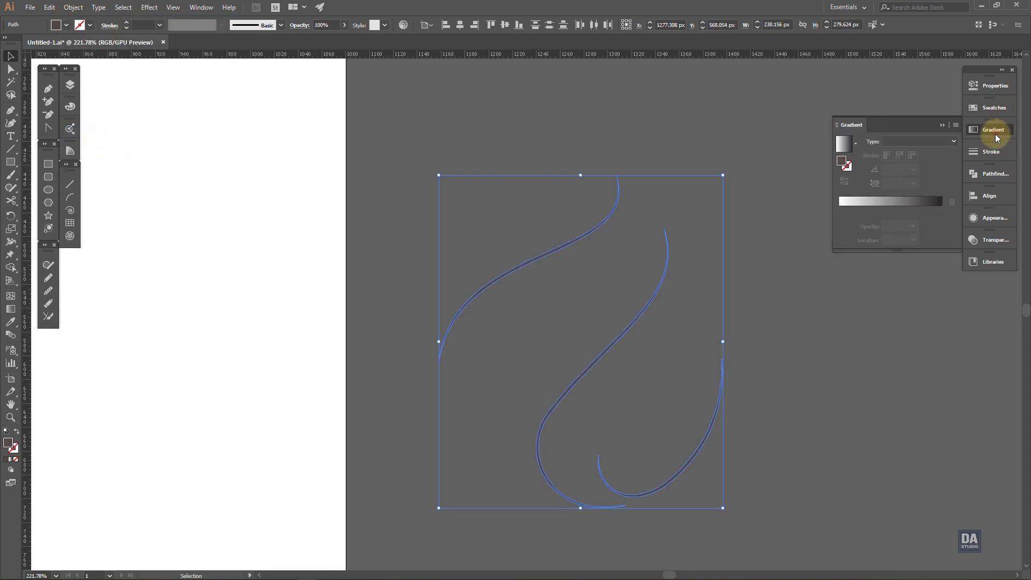
pyautogui.click(857, 151)
pyautogui.click(822, 205)
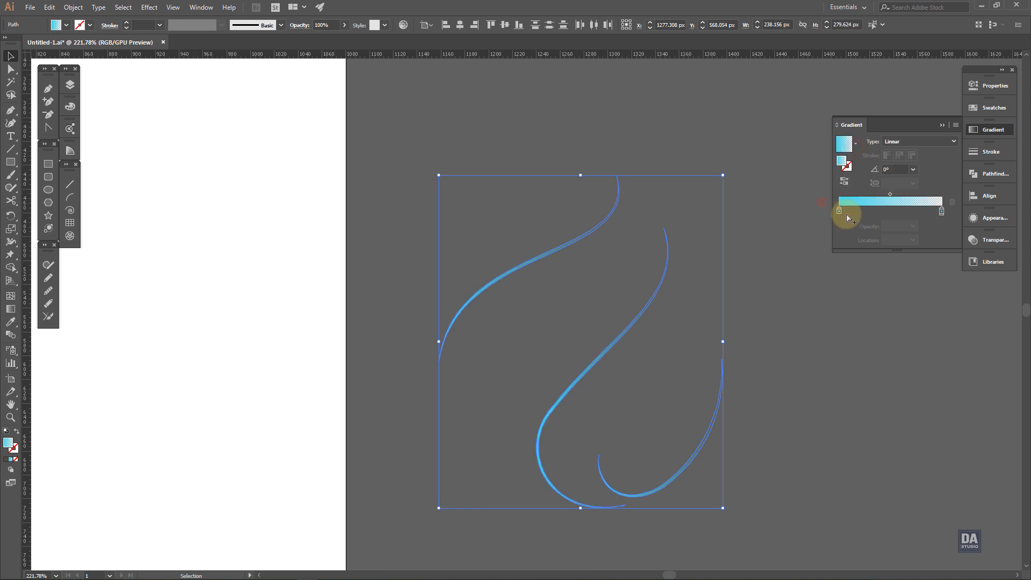
pyautogui.doubleClick(839, 210)
pyautogui.click(818, 245)
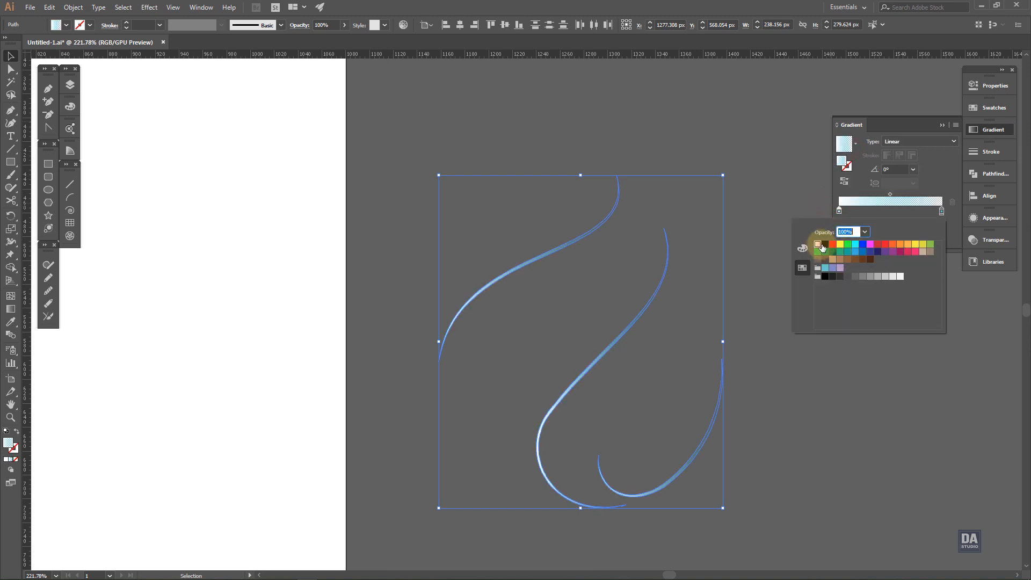
# - Recolour the gradient's transparent end stop white and change the gradient type to Radial
pyautogui.click(942, 211)
pyautogui.doubleClick(942, 211)
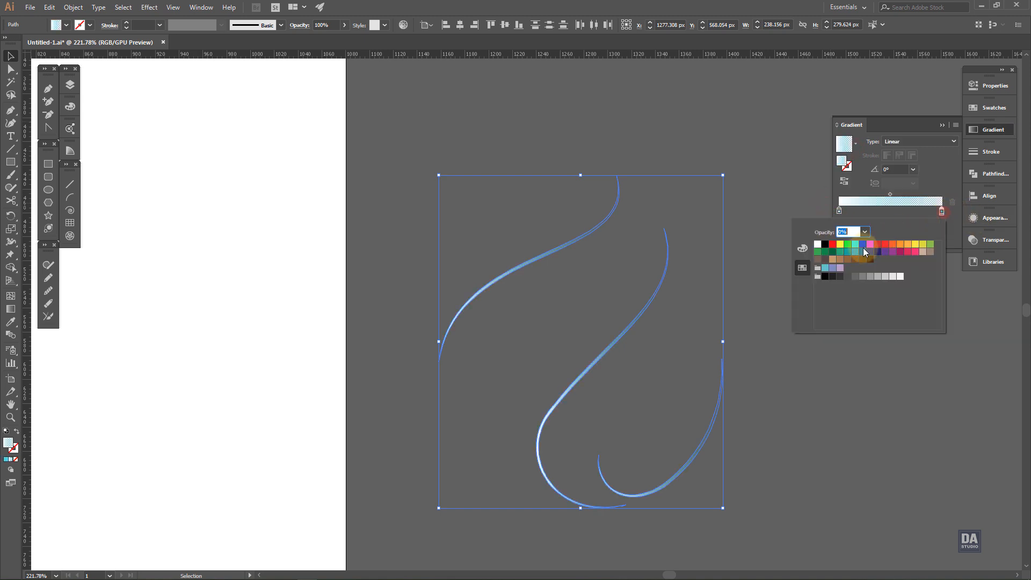
pyautogui.click(818, 245)
pyautogui.click(905, 150)
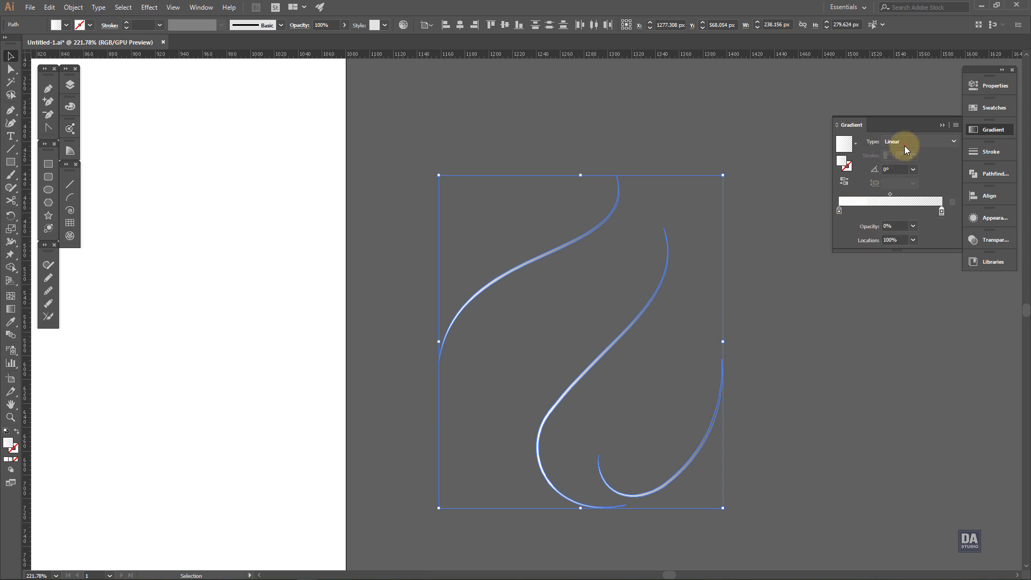
pyautogui.click(908, 145)
pyautogui.click(905, 164)
pyautogui.click(769, 319)
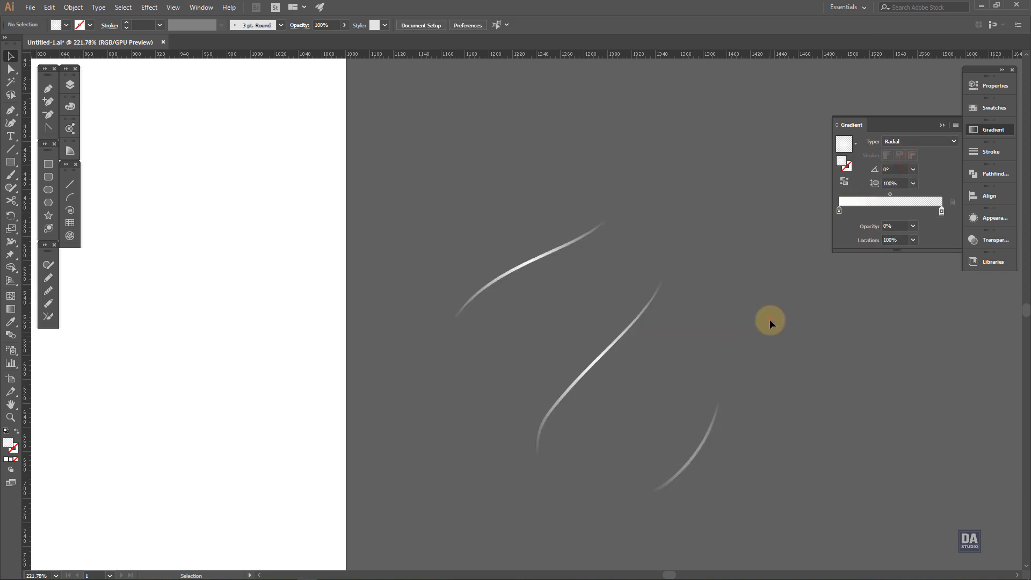
# - Move the three white highlight slivers onto the artboard drop, fitting them along the dark shapes' lower-right edges
pyautogui.moveTo(790, 370); pyautogui.dragTo(629, 340)
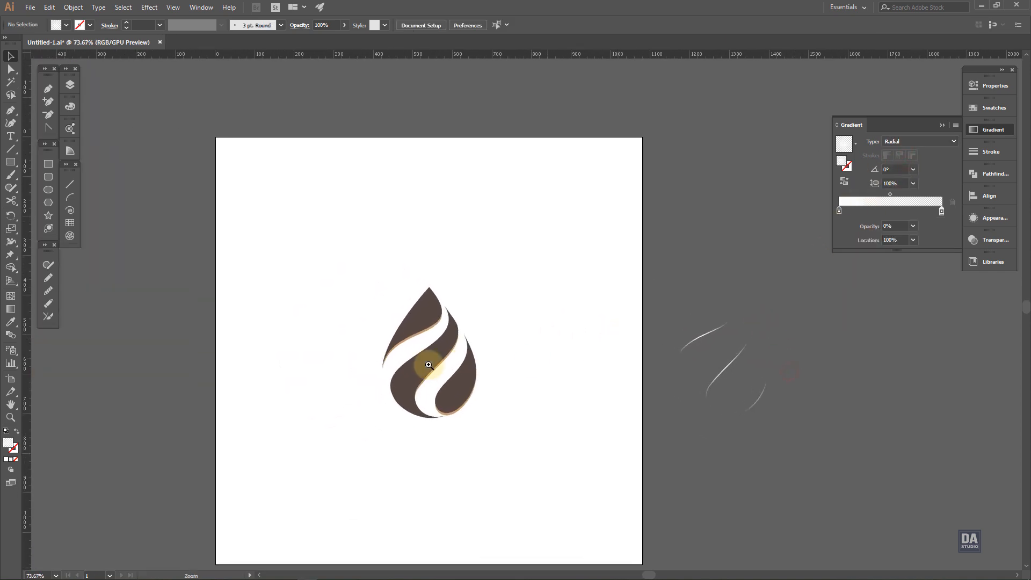
pyautogui.moveTo(417, 347); pyautogui.dragTo(466, 324)
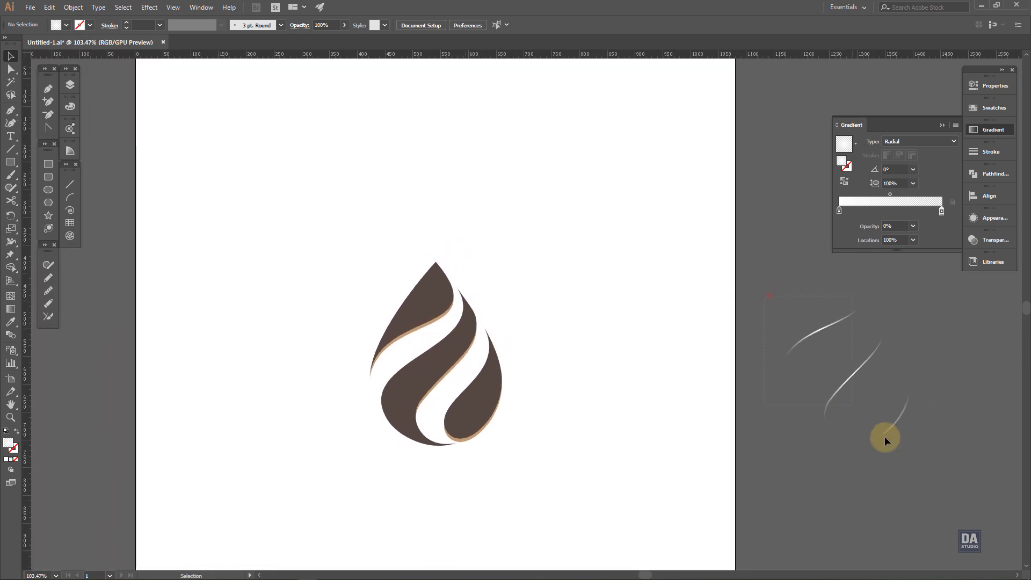
pyautogui.moveTo(884, 436)
pyautogui.mouseDown()
pyautogui.moveTo(893, 430)
pyautogui.moveTo(479, 426)
pyautogui.mouseUp()
pyautogui.moveTo(404, 397); pyautogui.dragTo(572, 381)
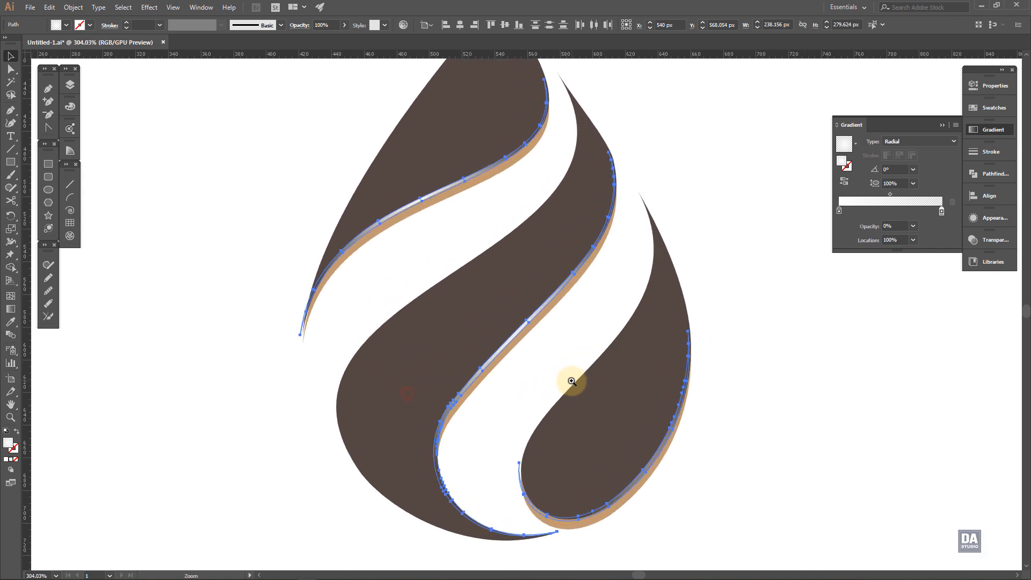
# - Redirect the right-hand highlight's radial gradient to about 48.2°, centring its glow on the shape's lower-right edge
pyautogui.click(714, 468)
pyautogui.click(652, 461)
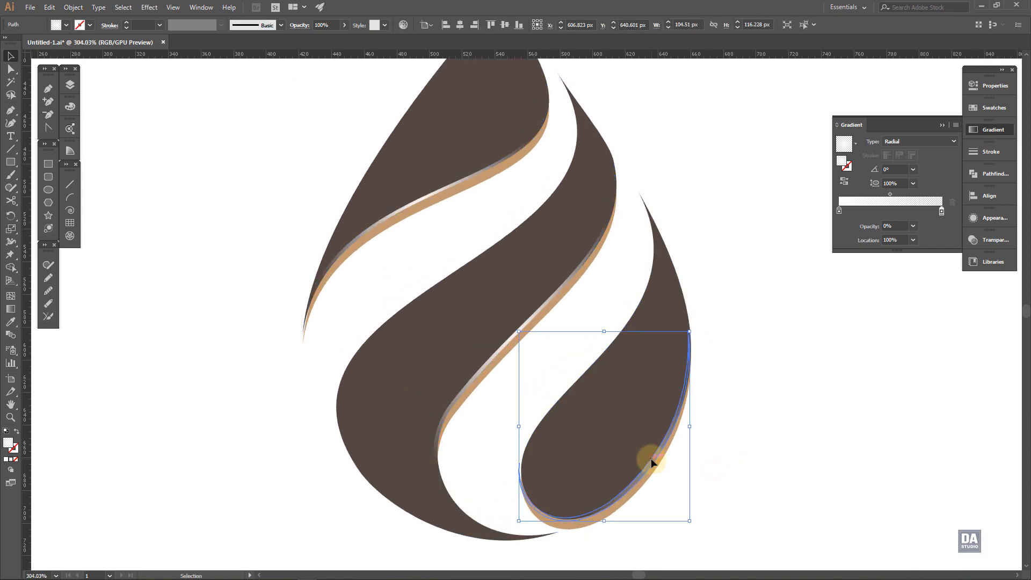
pyautogui.click(11, 309)
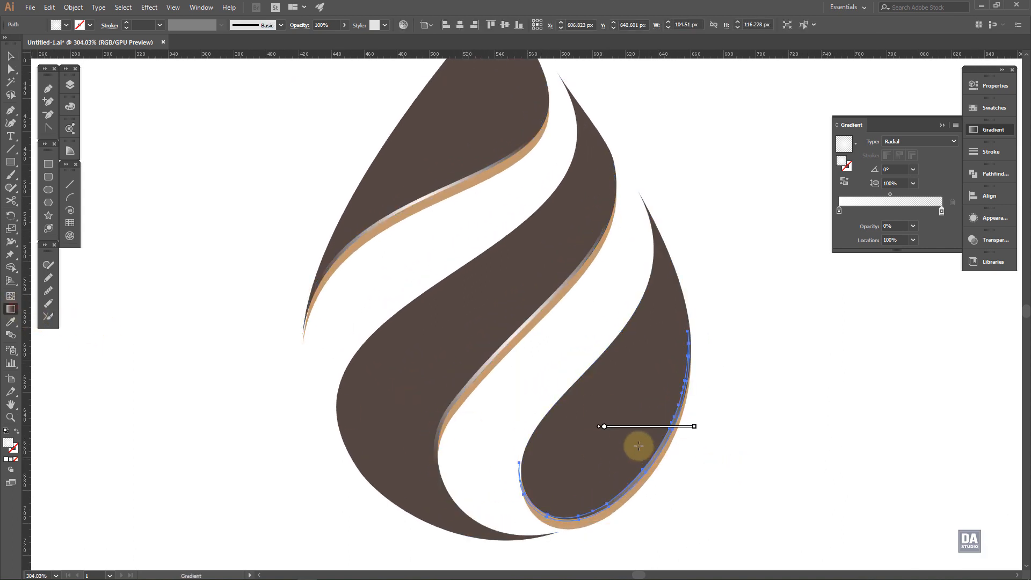
pyautogui.moveTo(662, 450); pyautogui.dragTo(727, 345)
pyautogui.moveTo(622, 491); pyautogui.dragTo(709, 402)
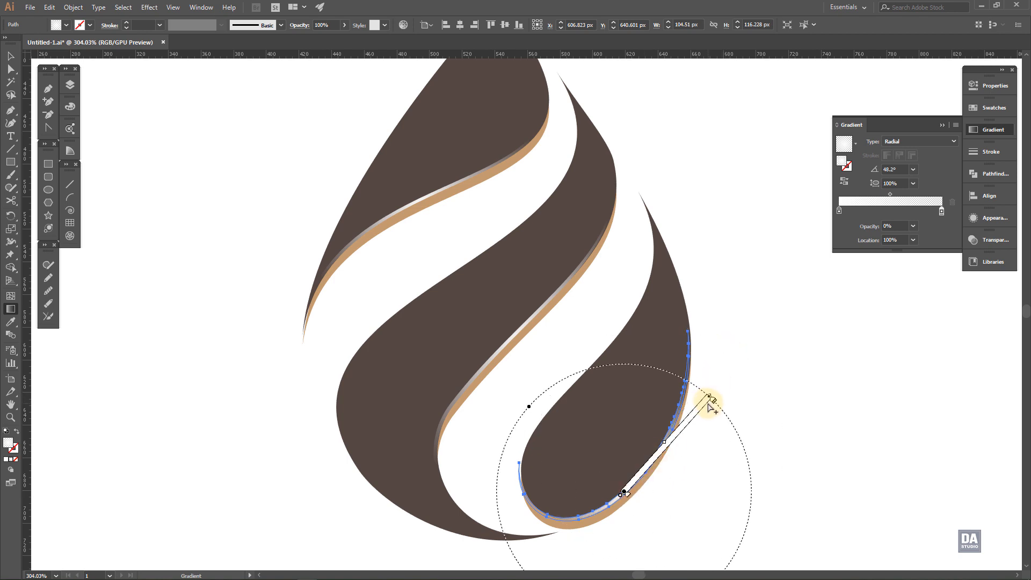
pyautogui.press('v')
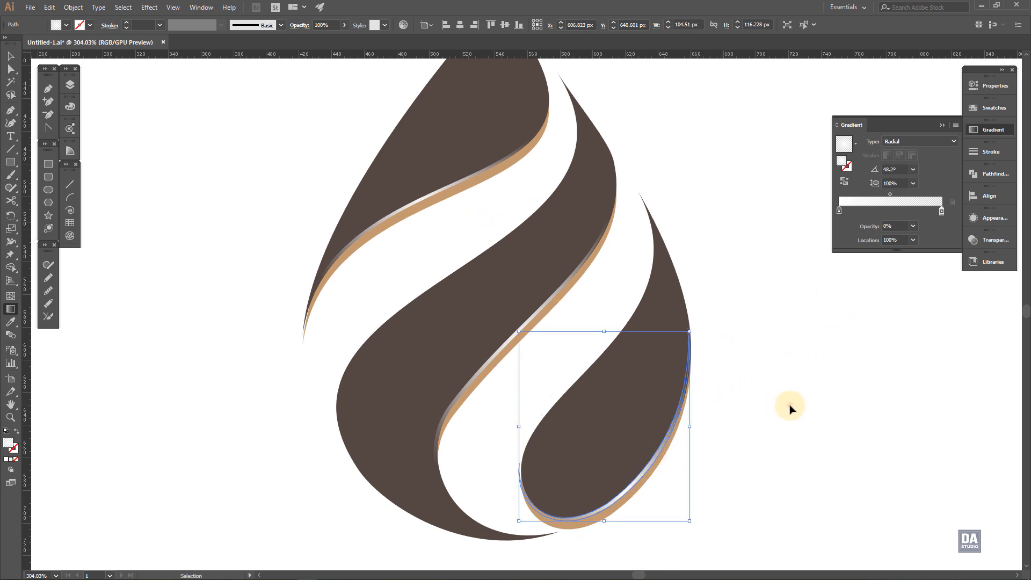
pyautogui.click(789, 408)
# - Select the three dark shapes of the drop and fill them with the white-to-black linear gradient preset
pyautogui.moveTo(683, 400); pyautogui.dragTo(625, 369)
pyautogui.moveTo(774, 380); pyautogui.dragTo(727, 389)
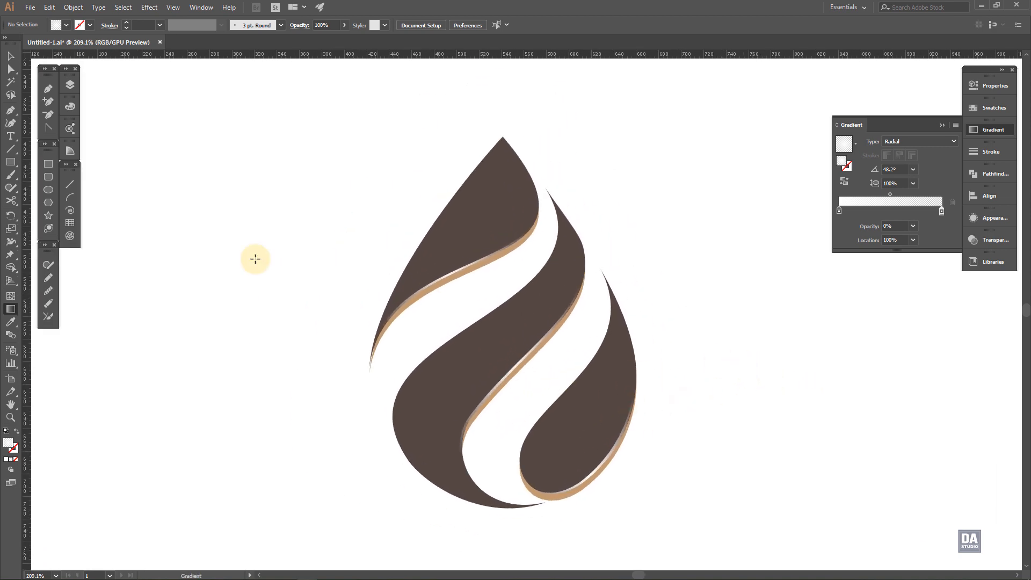
pyautogui.click(11, 58)
pyautogui.click(472, 223)
pyautogui.keyDown('shift'); pyautogui.click(516, 315); pyautogui.keyUp('shift')
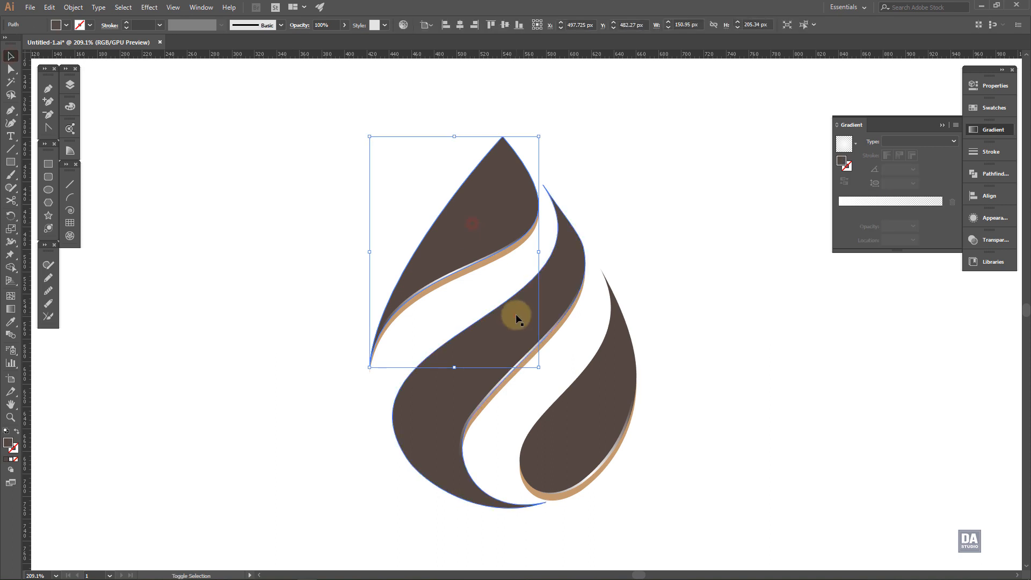
pyautogui.keyDown('shift'); pyautogui.click(587, 385); pyautogui.keyUp('shift')
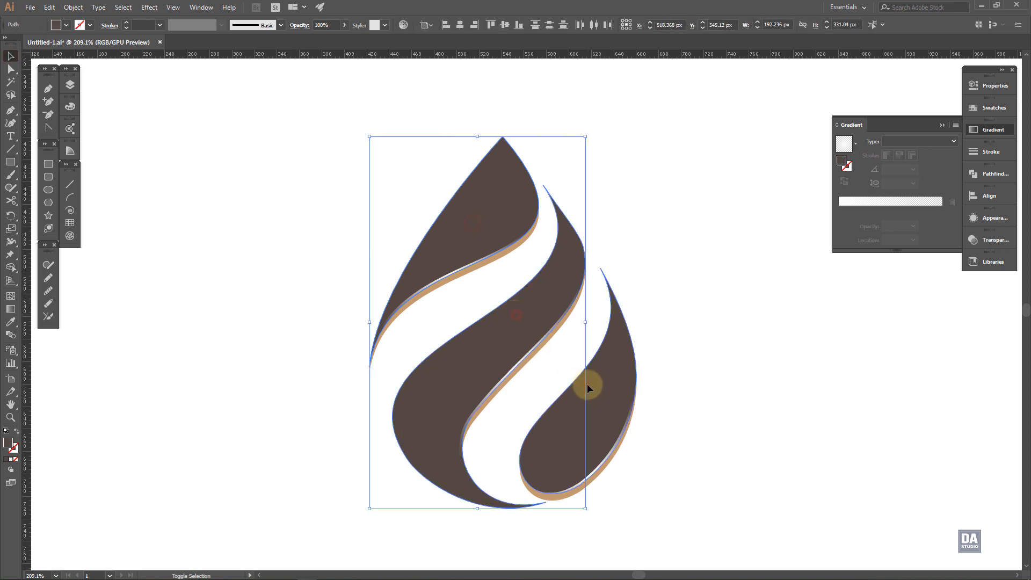
pyautogui.click(855, 148)
pyautogui.click(833, 172)
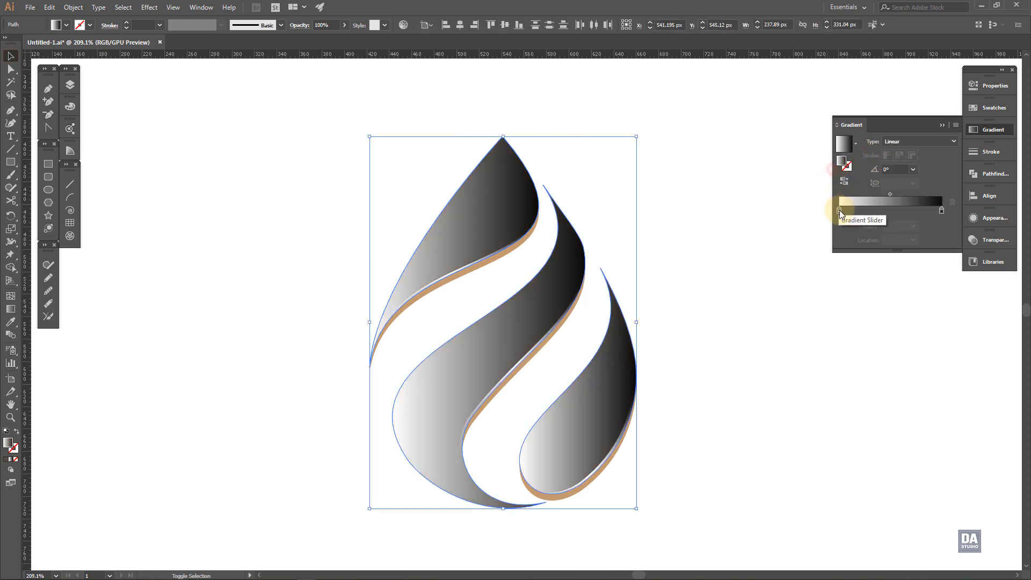
# - Recolour the three shapes' gradient as red at the start, orange at a 54.1% middle stop, and yellow at the end
pyautogui.doubleClick(840, 210)
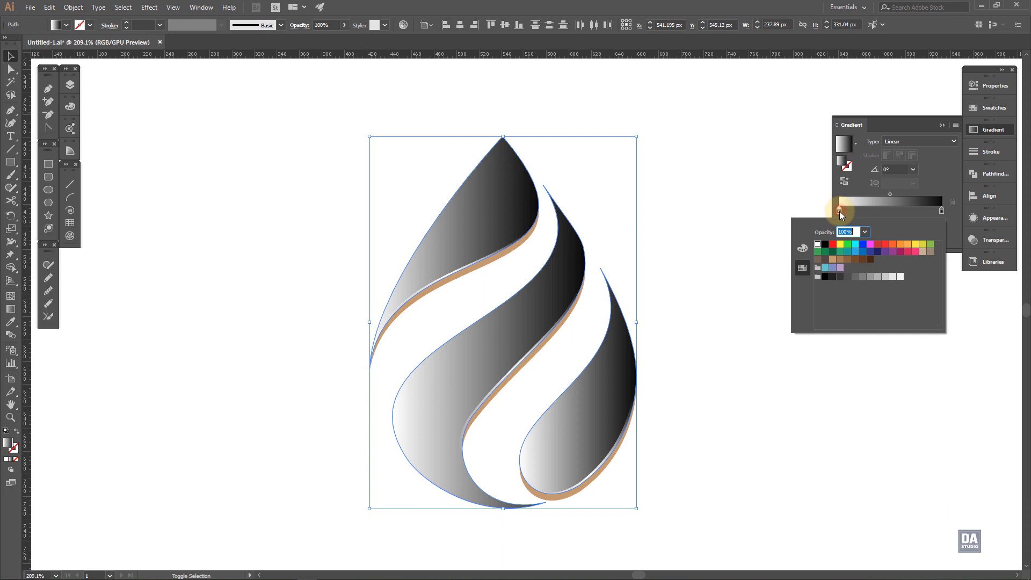
pyautogui.click(832, 244)
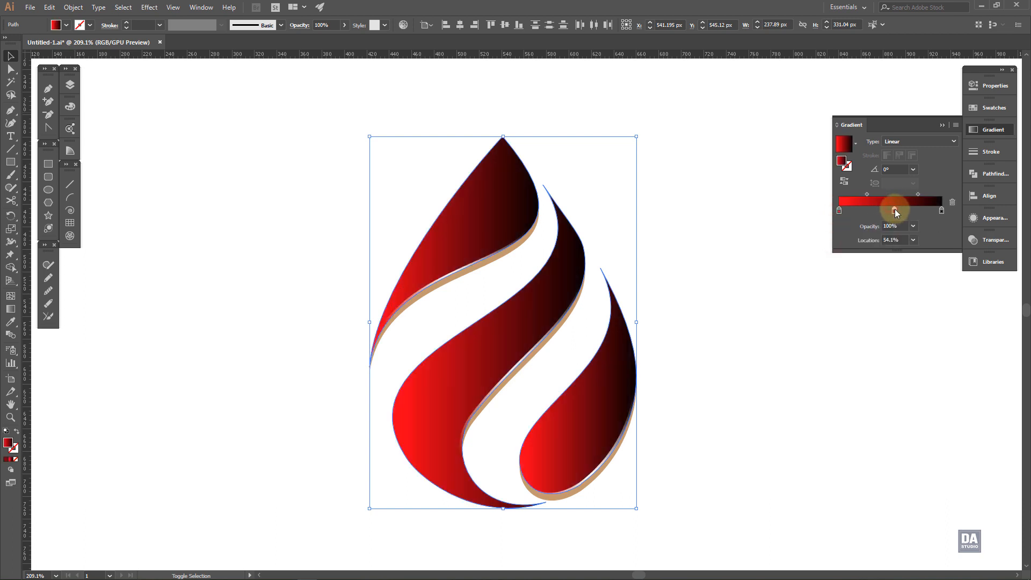
pyautogui.doubleClick(894, 211)
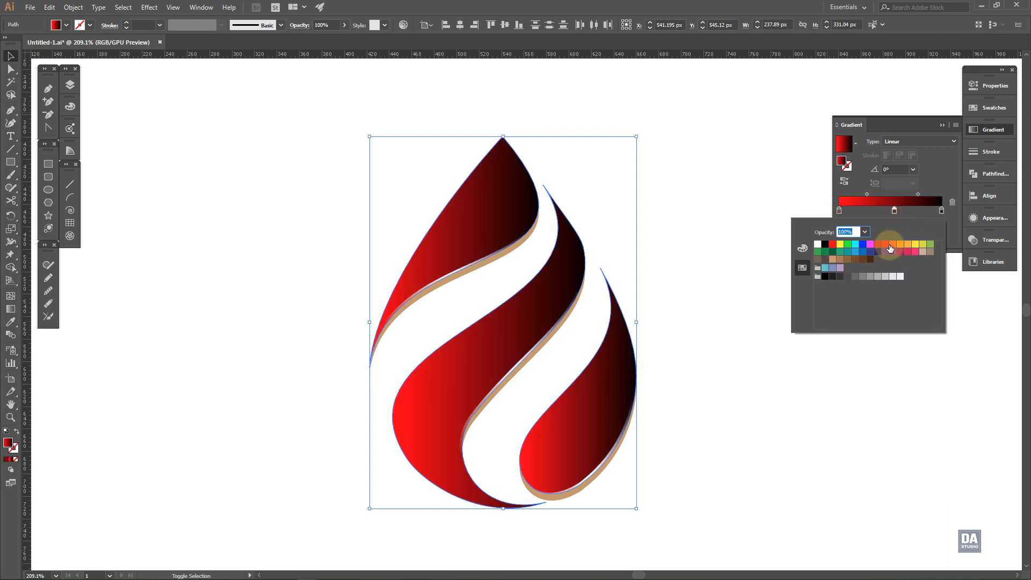
pyautogui.click(892, 245)
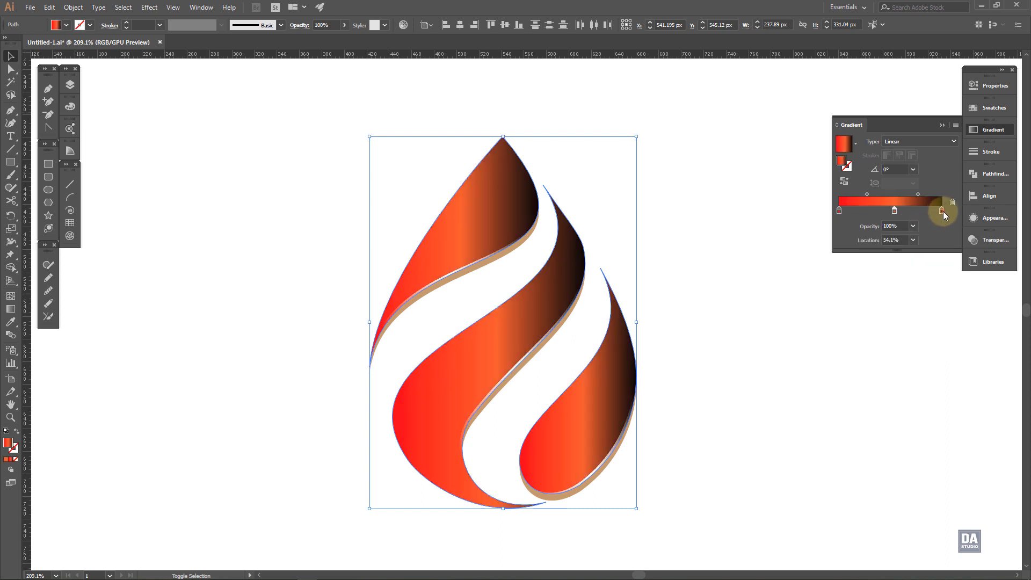
pyautogui.doubleClick(941, 211)
pyautogui.click(915, 246)
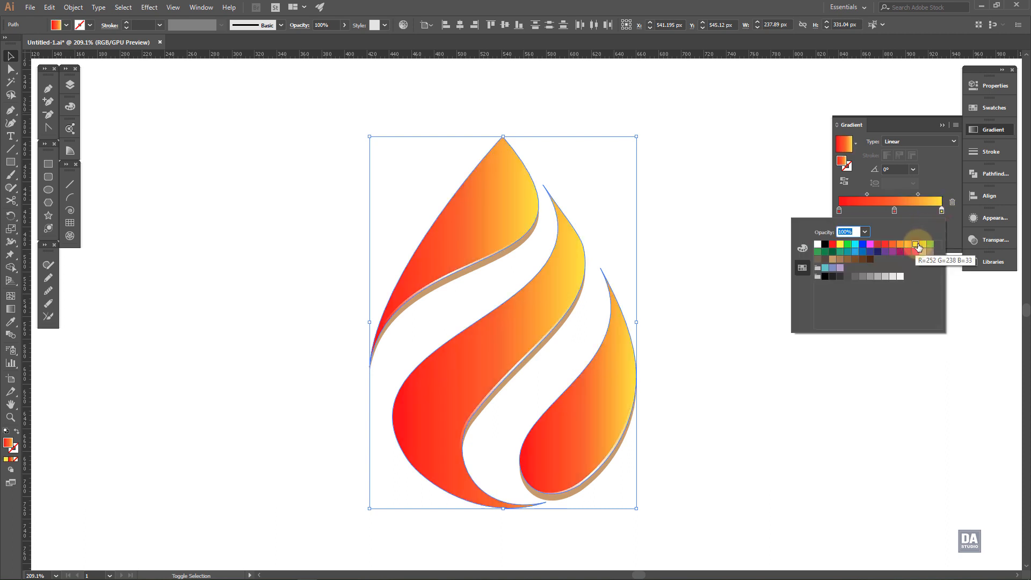
# - Stretch one shared linear gradient across all three shapes at about -4.9° and set the red-orange midpoint to about 35.78%
pyautogui.click(12, 310)
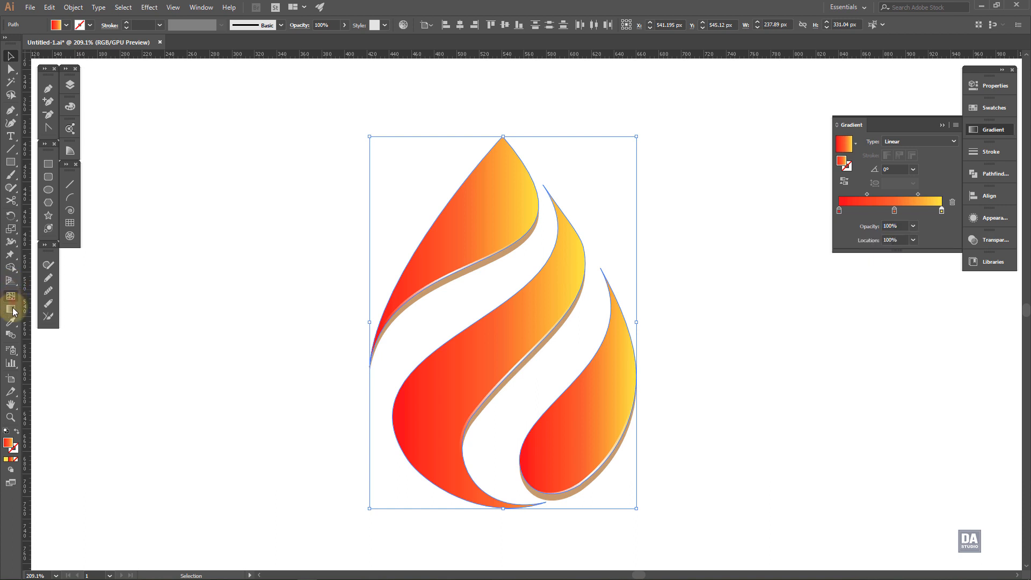
pyautogui.moveTo(350, 296)
pyautogui.mouseDown()
pyautogui.moveTo(552, 391)
pyautogui.moveTo(635, 399)
pyautogui.mouseUp()
pyautogui.moveTo(346, 372); pyautogui.dragTo(654, 379)
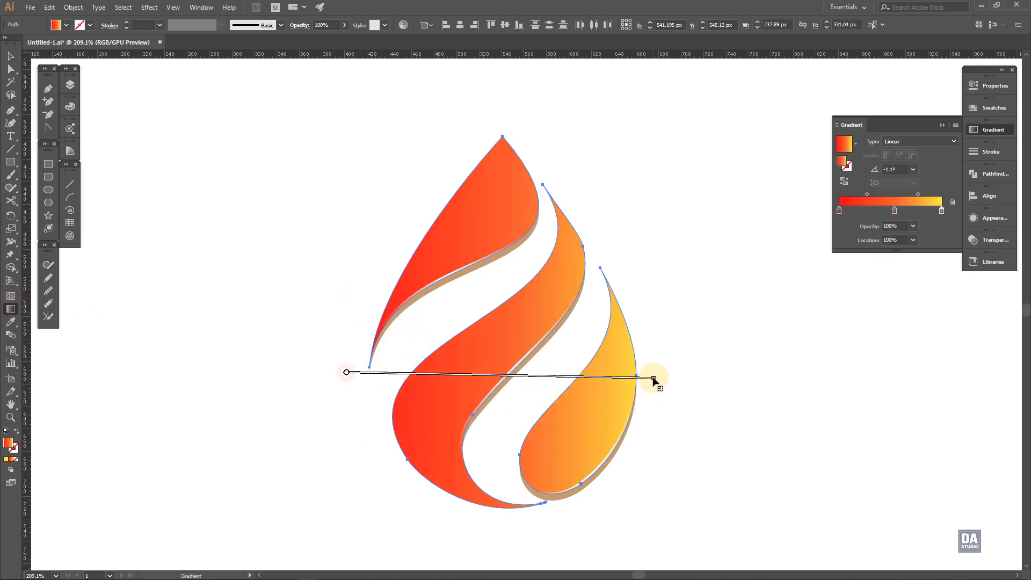
pyautogui.moveTo(292, 360); pyautogui.dragTo(640, 392)
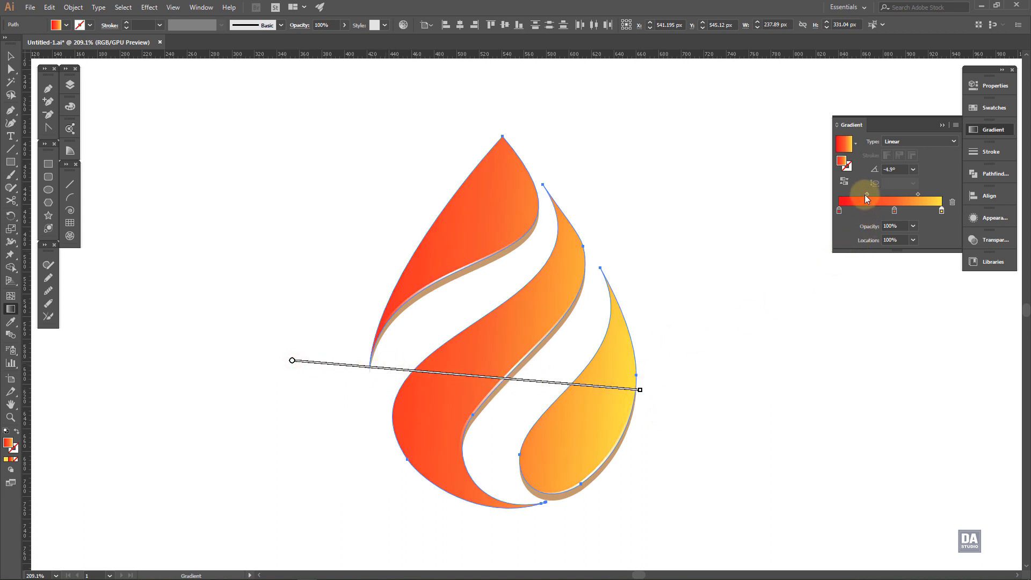
pyautogui.moveTo(866, 194); pyautogui.dragTo(856, 194)
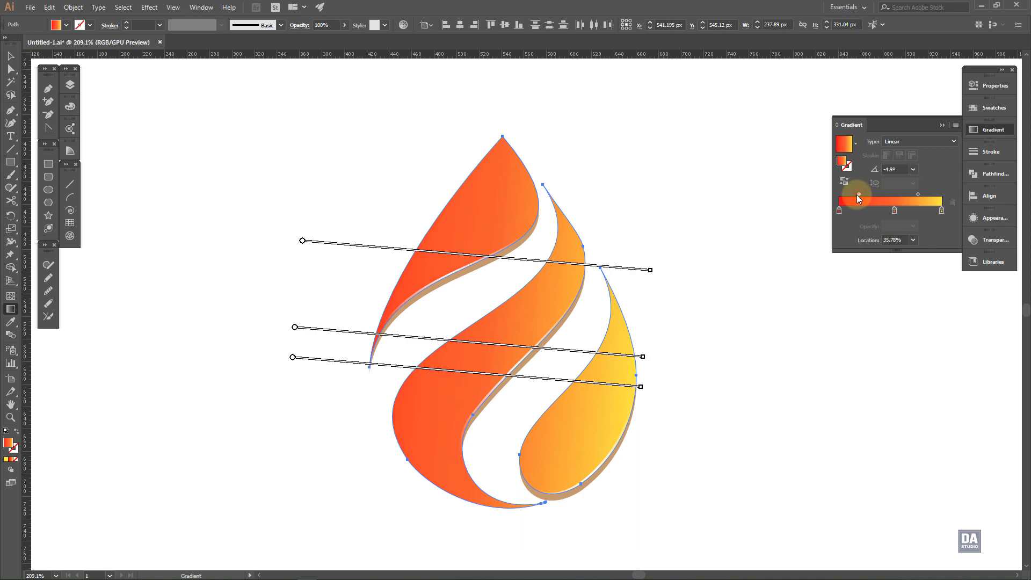
pyautogui.keyDown('ctrl'); pyautogui.click(665, 394); pyautogui.keyUp('ctrl')
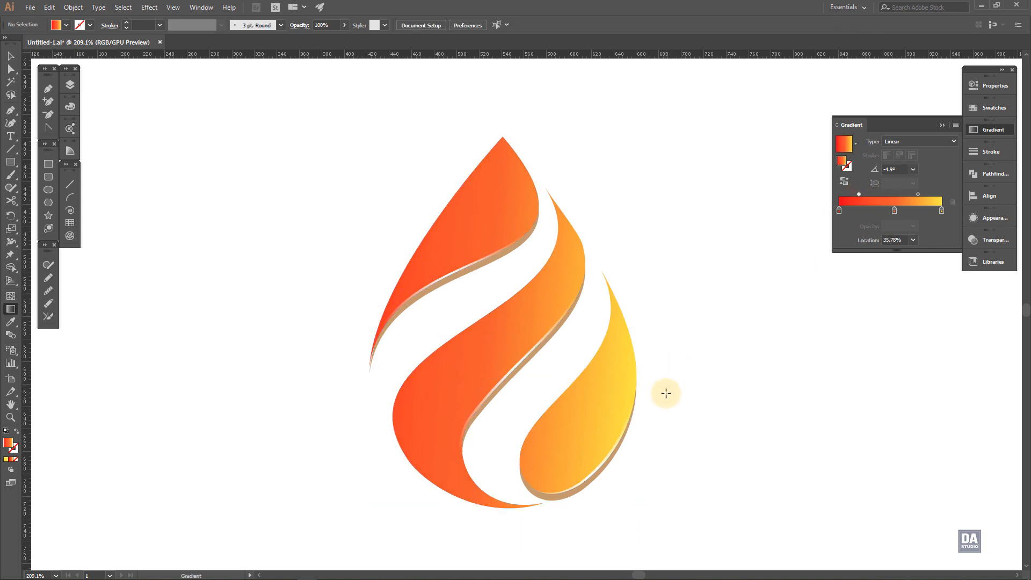
# - Fill the three tan edge accents with the red-orange-yellow gradient and reverse its direction
pyautogui.keyDown('ctrl'); pyautogui.click(445, 286); pyautogui.keyUp('ctrl')
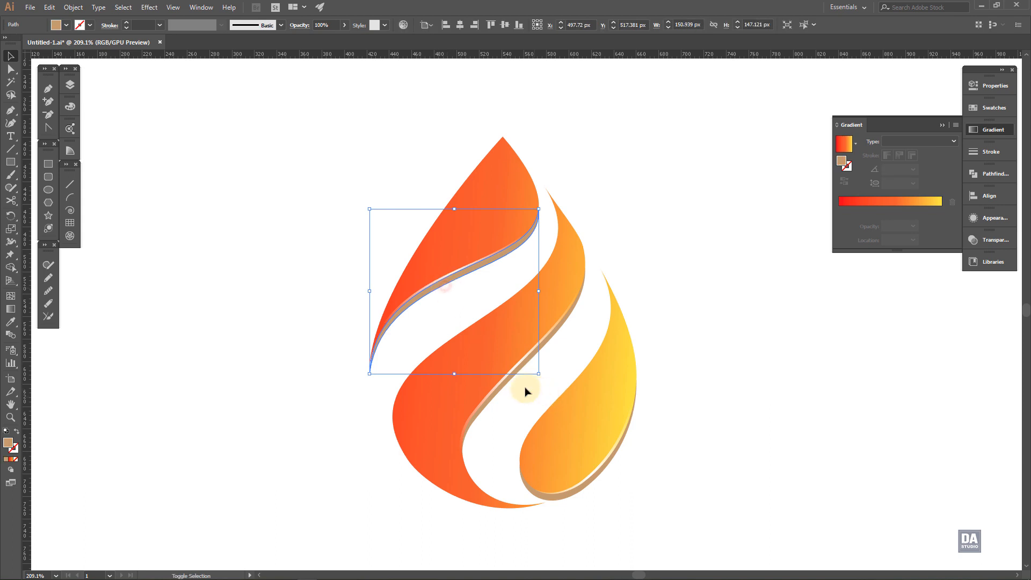
pyautogui.keyDown('ctrl'); pyautogui.keyDown('shift'); pyautogui.click(506, 386); pyautogui.keyUp('shift'); pyautogui.keyUp('ctrl')
pyautogui.keyDown('ctrl'); pyautogui.keyDown('shift'); pyautogui.click(601, 475); pyautogui.keyUp('shift'); pyautogui.keyUp('ctrl')
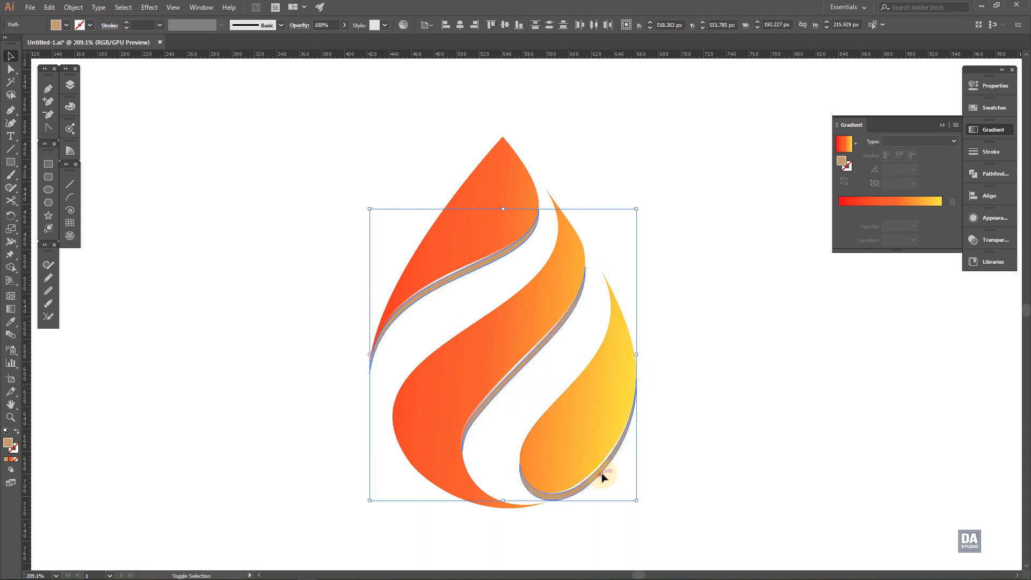
pyautogui.click(847, 145)
pyautogui.click(848, 181)
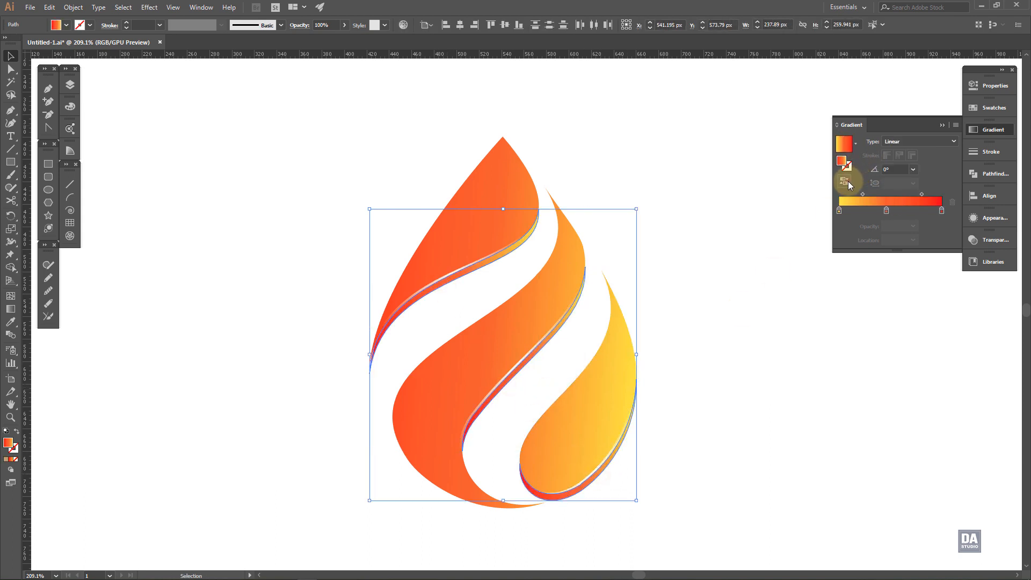
pyautogui.click(731, 348)
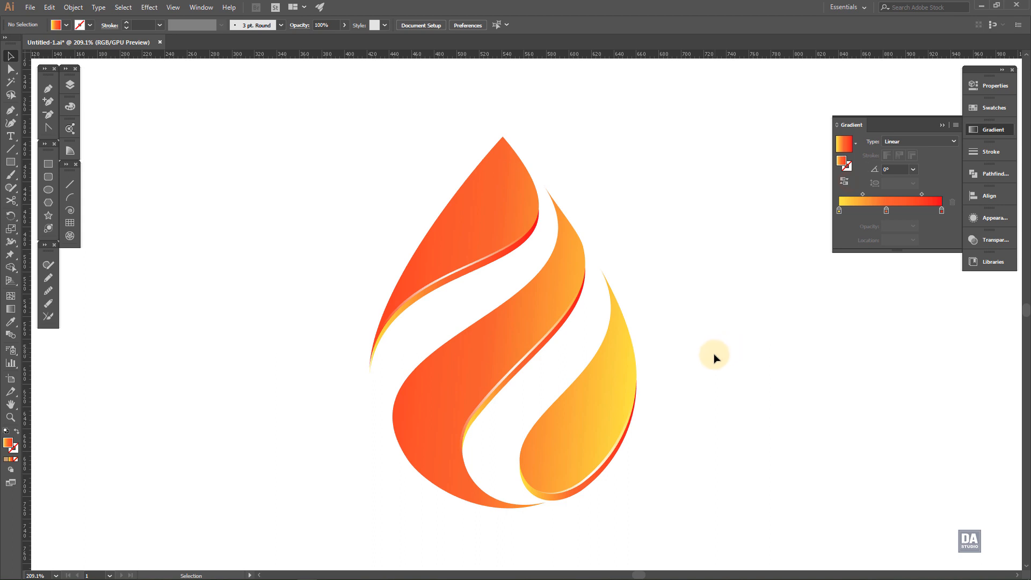
# - Group the whole drop artwork and enlarge it on the artboard
pyautogui.moveTo(613, 352); pyautogui.dragTo(537, 360)
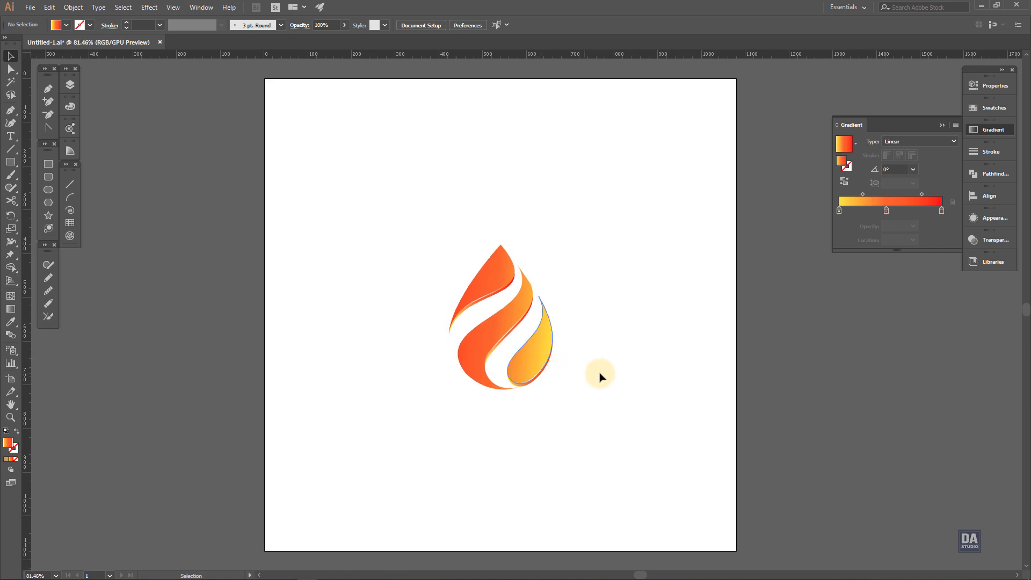
pyautogui.moveTo(587, 219); pyautogui.dragTo(392, 445)
pyautogui.rightClick(530, 352)
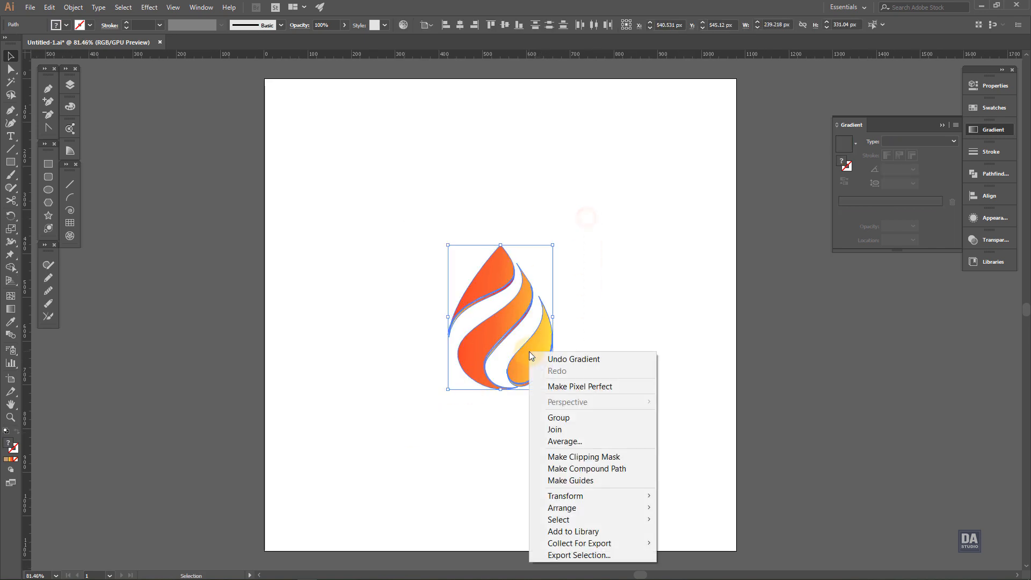
pyautogui.click(556, 417)
pyautogui.moveTo(553, 389); pyautogui.dragTo(599, 429)
pyautogui.click(650, 444)
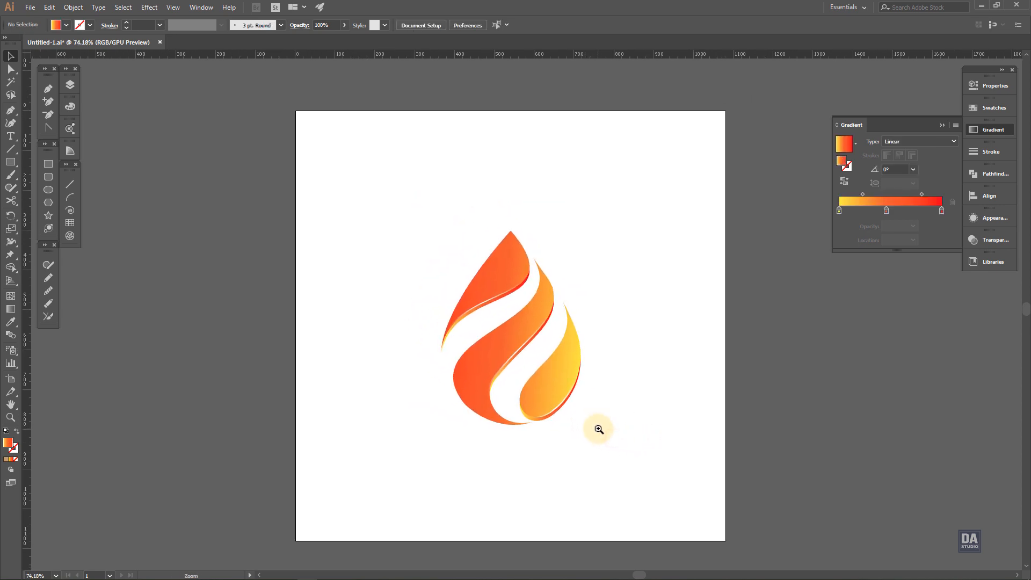
# - Draw a curved leaf-shaped highlight about 122 × 142 px inside the tip of the upper shape with the Pen tool
pyautogui.moveTo(532, 299); pyautogui.dragTo(638, 308)
pyautogui.moveTo(414, 233); pyautogui.dragTo(494, 209)
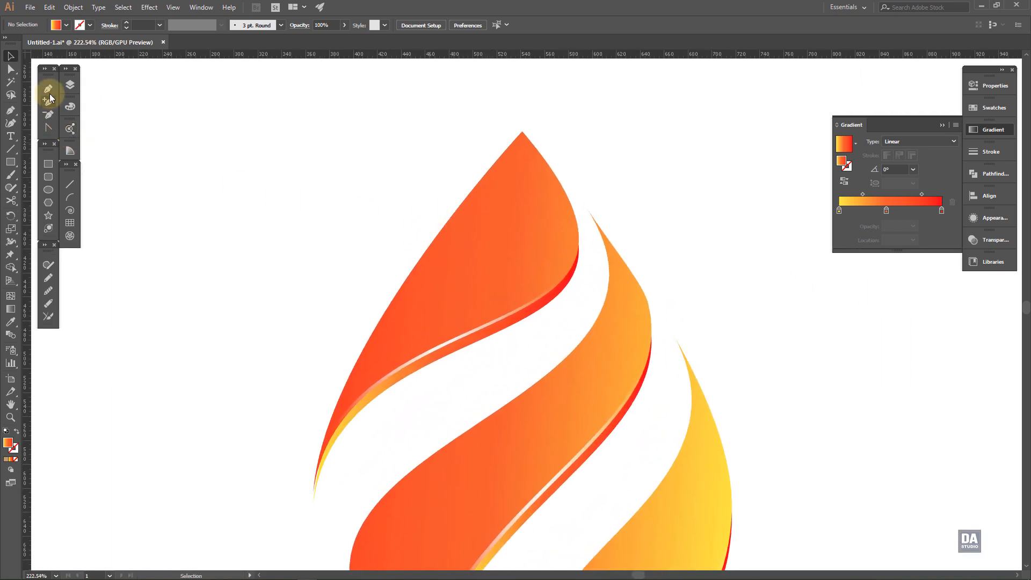
pyautogui.click(391, 319)
pyautogui.moveTo(525, 151); pyautogui.dragTo(579, 113)
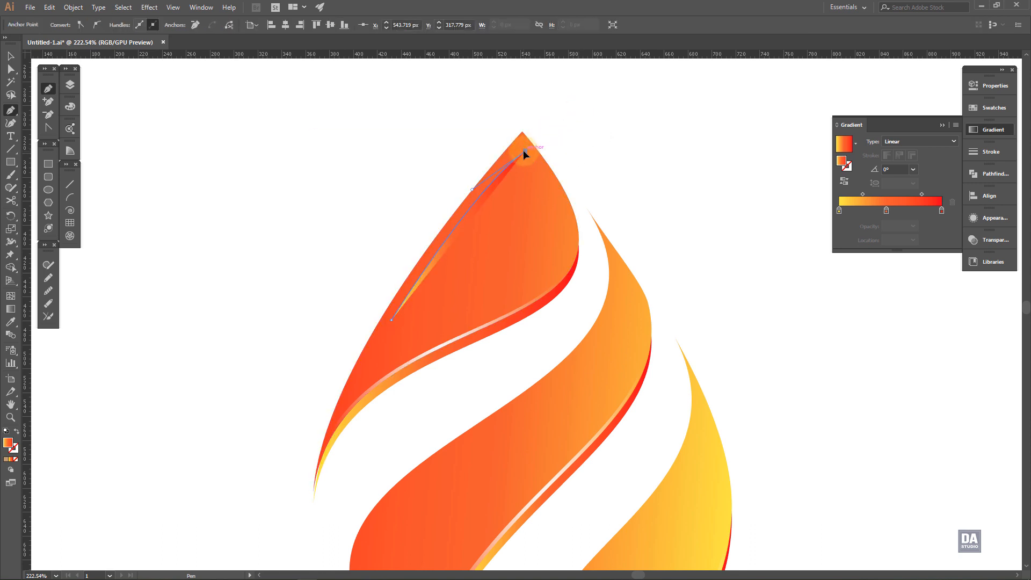
pyautogui.moveTo(392, 319); pyautogui.dragTo(448, 247)
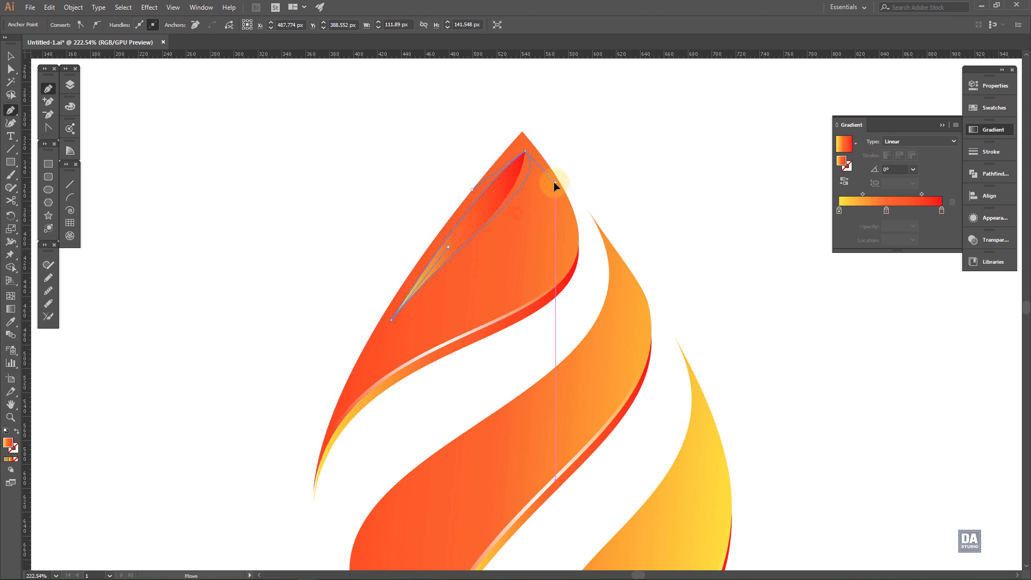
pyautogui.moveTo(554, 182); pyautogui.dragTo(561, 200)
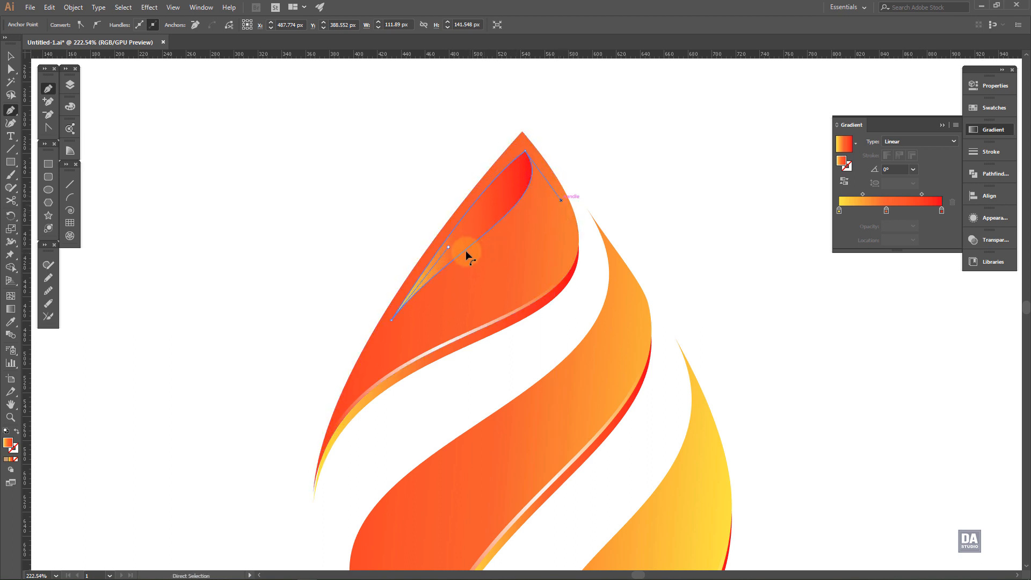
pyautogui.click(449, 248)
pyautogui.moveTo(561, 202); pyautogui.dragTo(576, 198)
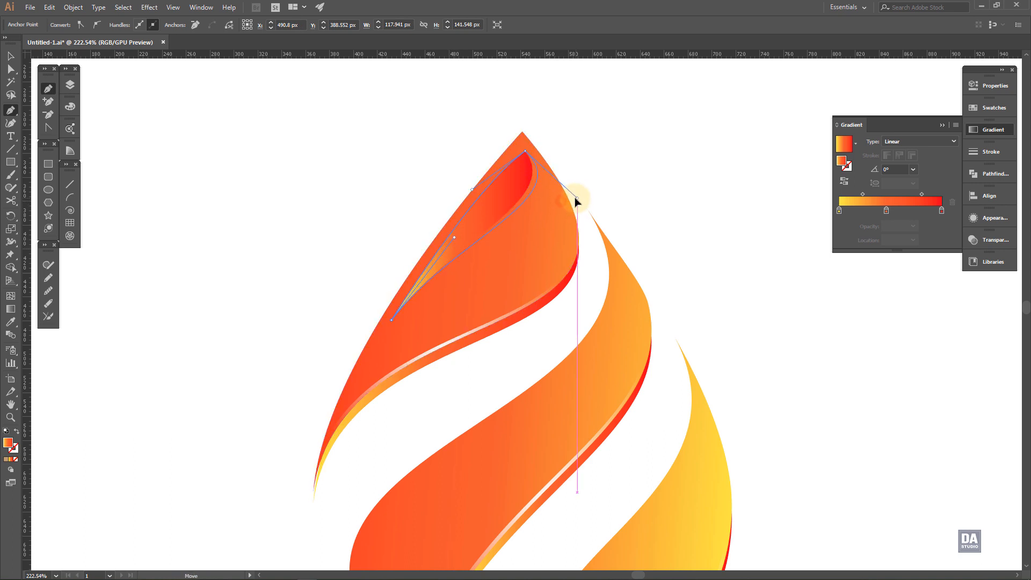
# - Sample the edge highlight's fading white gradient onto the new tip highlight and change its type to Linear
pyautogui.click(856, 144)
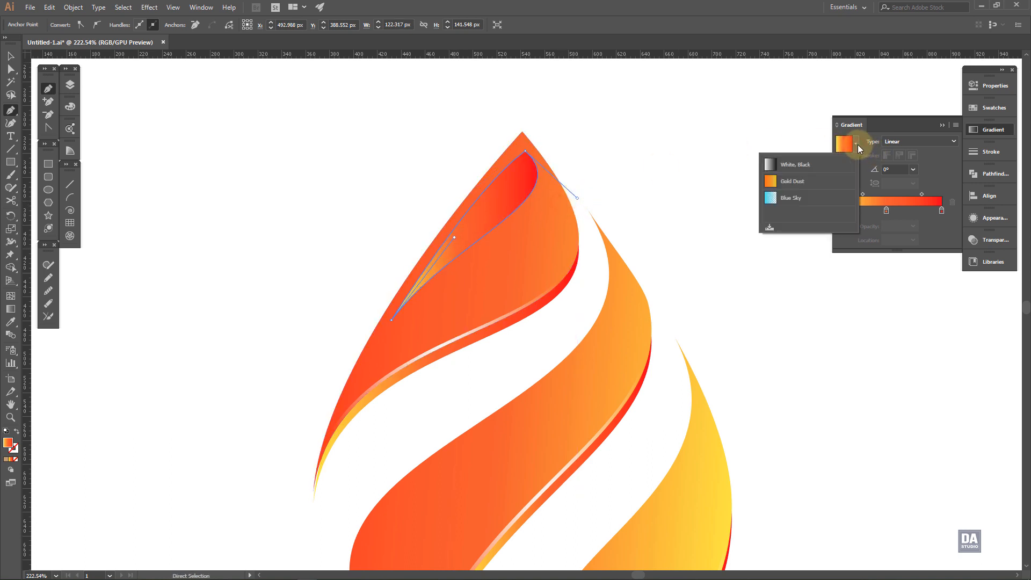
pyautogui.click(857, 144)
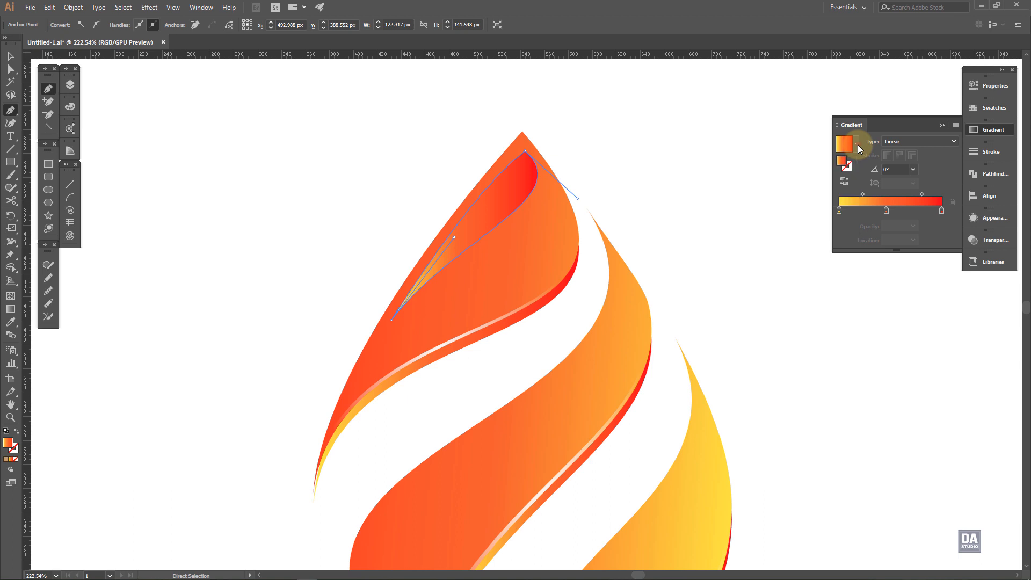
pyautogui.click(11, 325)
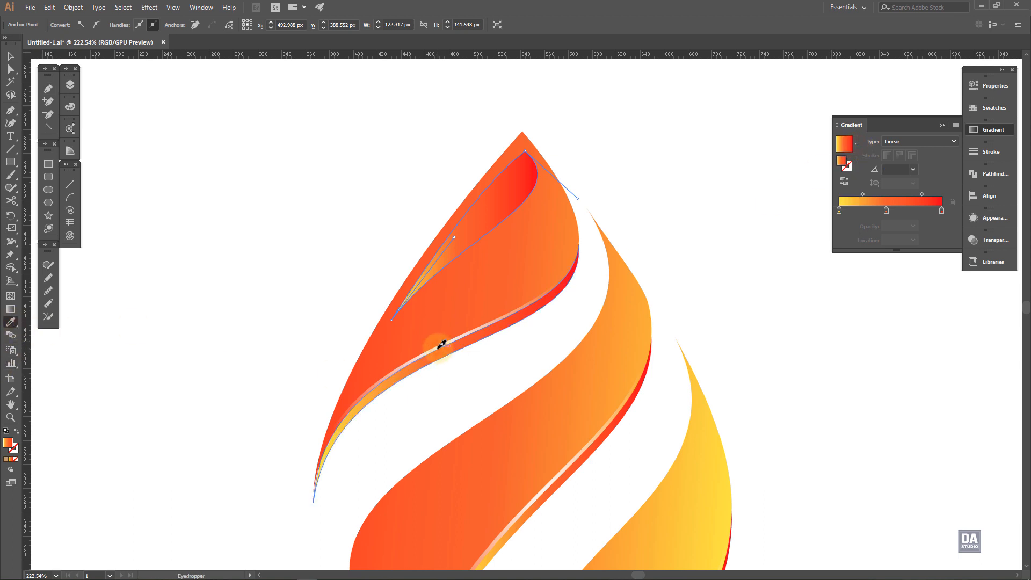
pyautogui.click(438, 344)
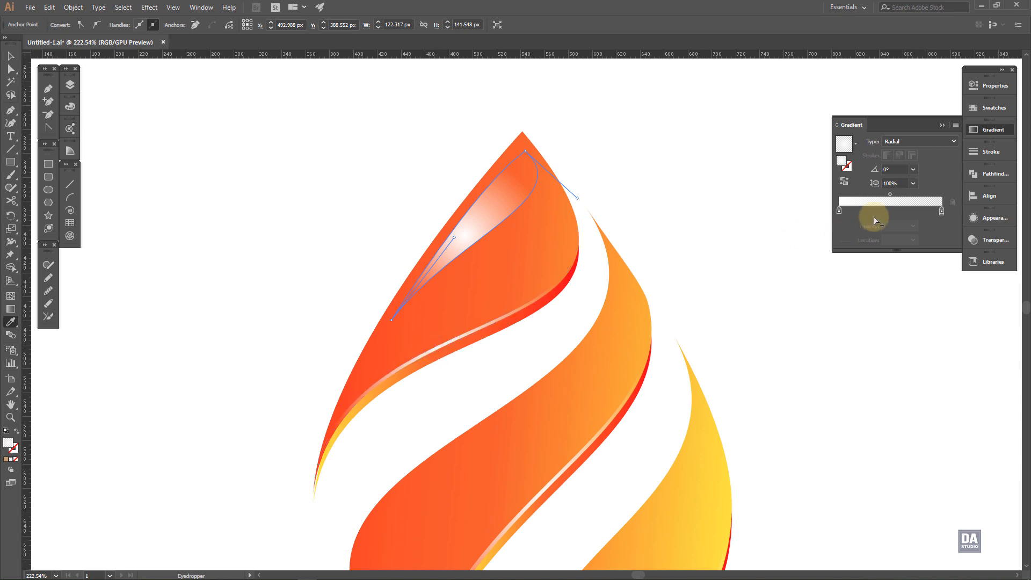
pyautogui.click(907, 141)
pyautogui.click(903, 156)
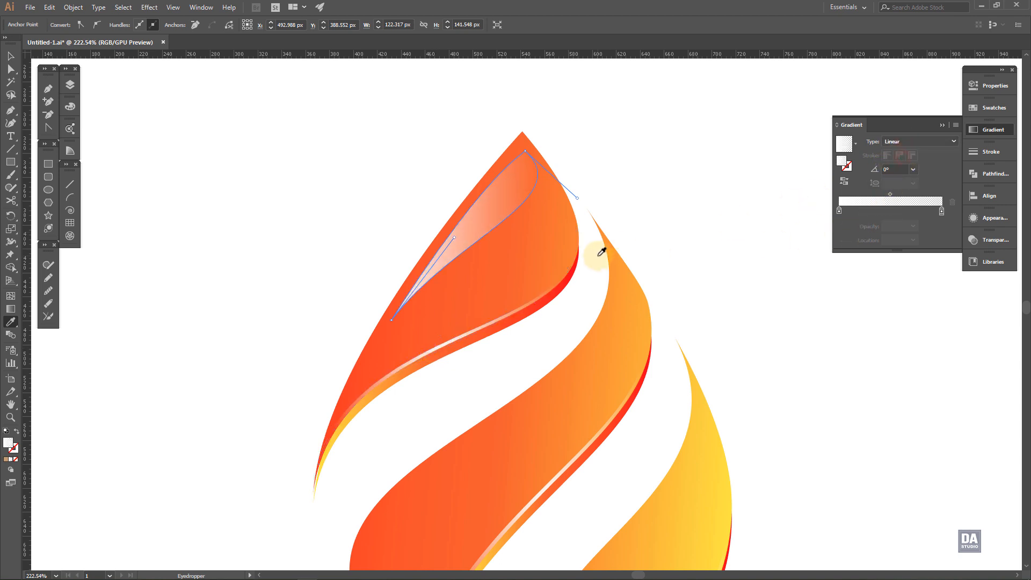
# - Redirect the tip highlight's linear gradient to about -70.5° so its white fades out towards the lower end
pyautogui.press('g')
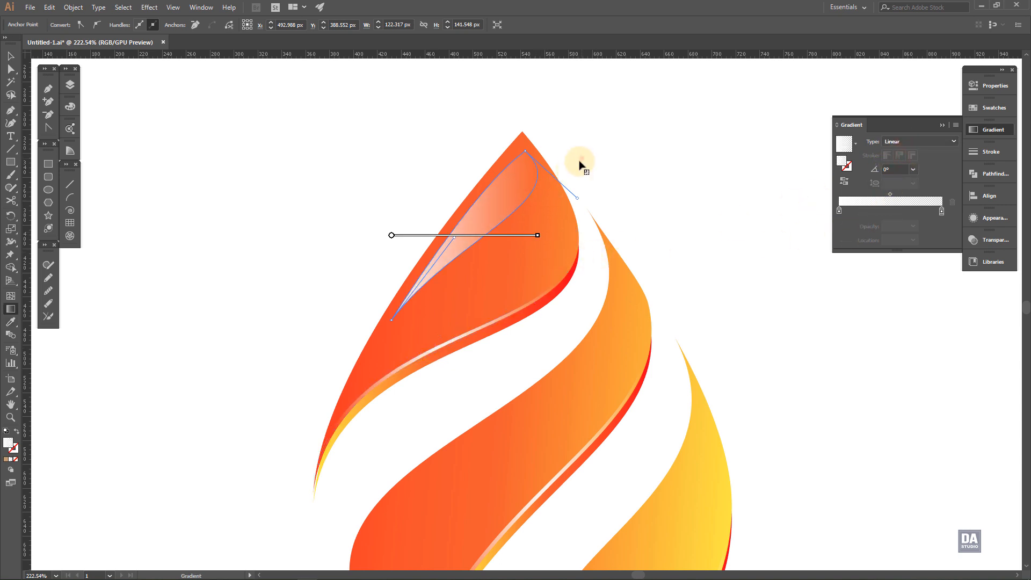
pyautogui.moveTo(557, 138); pyautogui.dragTo(414, 294)
pyautogui.click(12, 58)
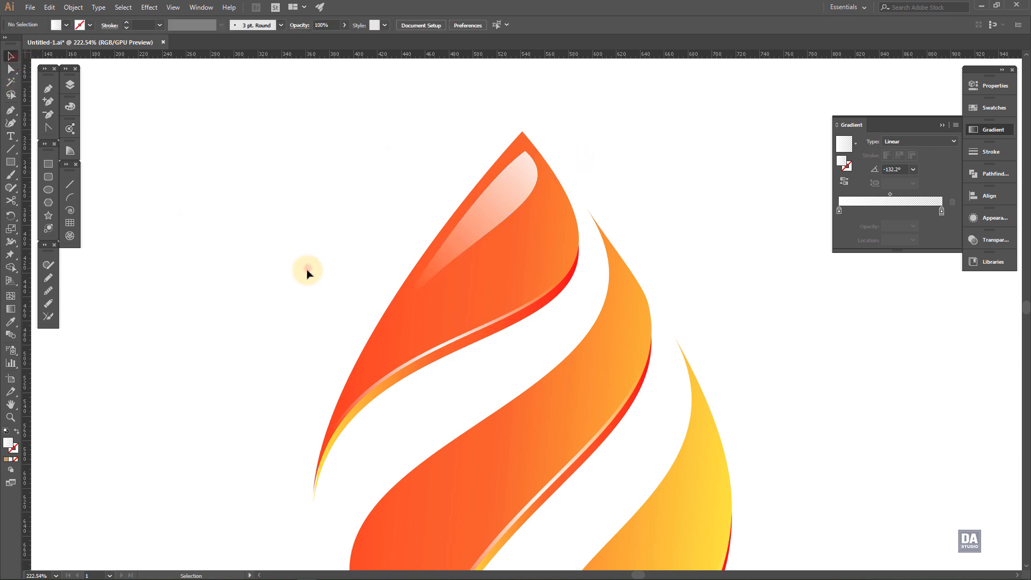
pyautogui.click(306, 268)
pyautogui.click(460, 250)
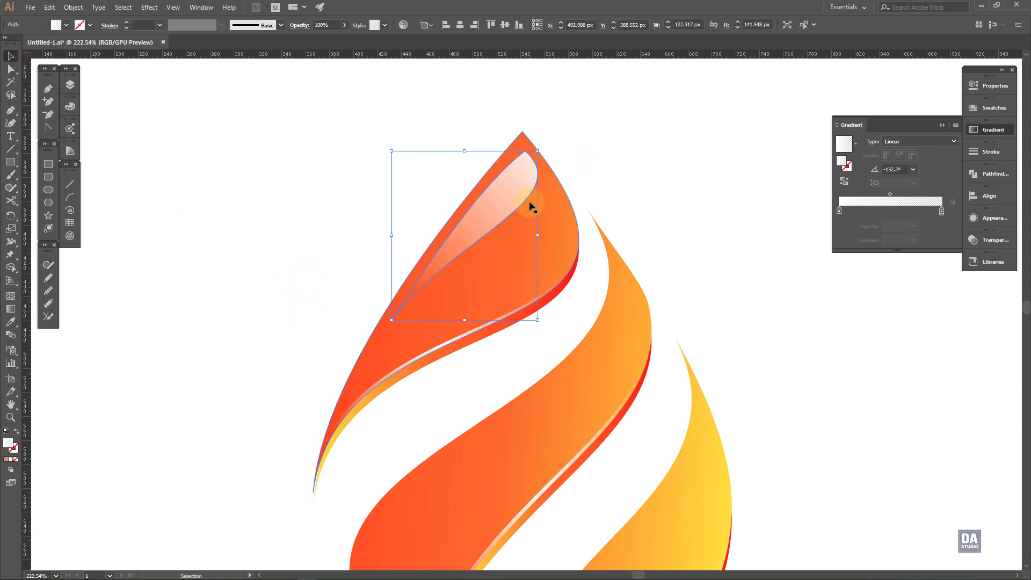
pyautogui.press('g')
pyautogui.moveTo(578, 170); pyautogui.dragTo(329, 441)
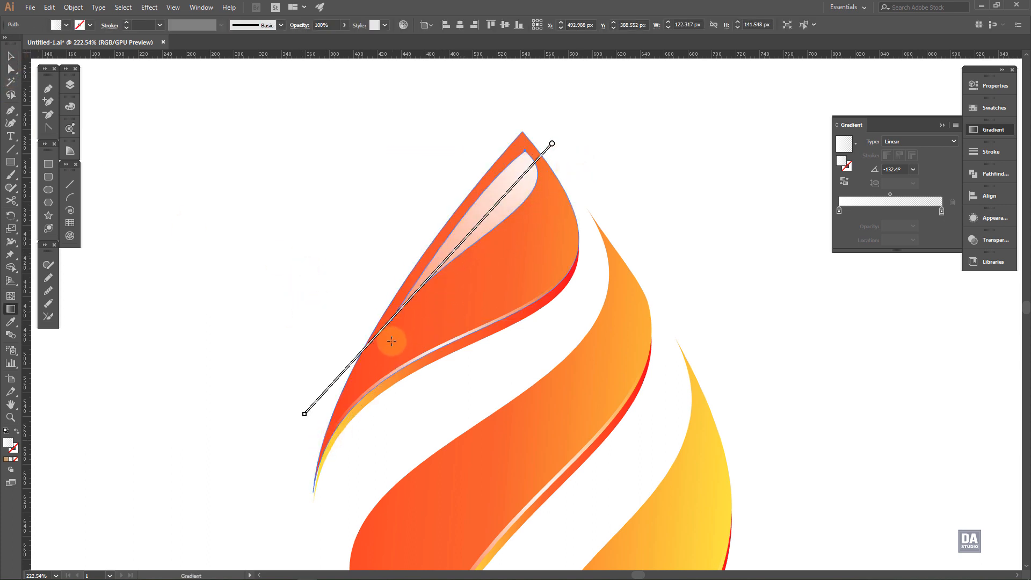
pyautogui.moveTo(392, 341); pyautogui.dragTo(370, 410)
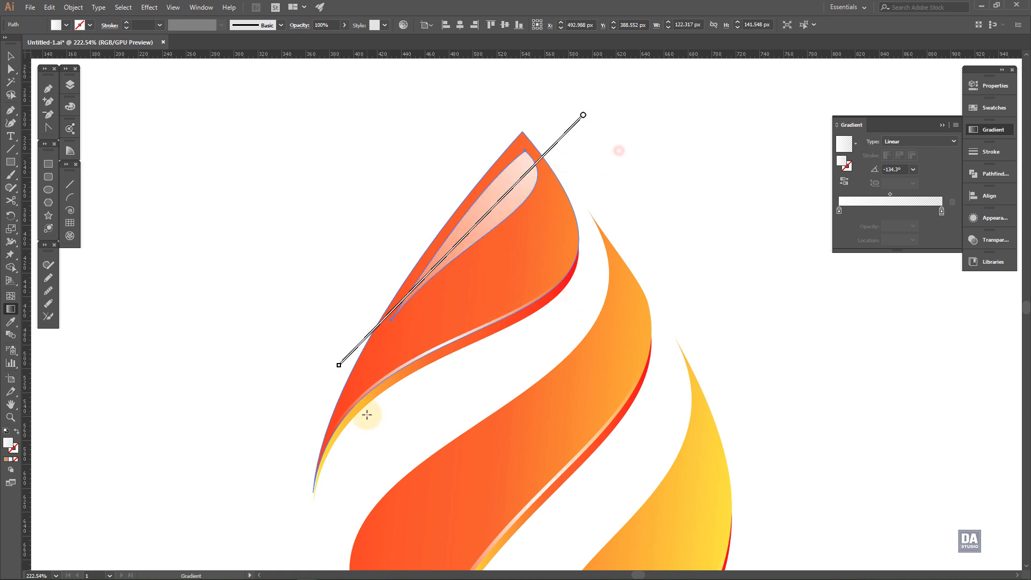
pyautogui.moveTo(432, 151); pyautogui.dragTo(385, 343)
pyautogui.click(10, 57)
pyautogui.click(232, 290)
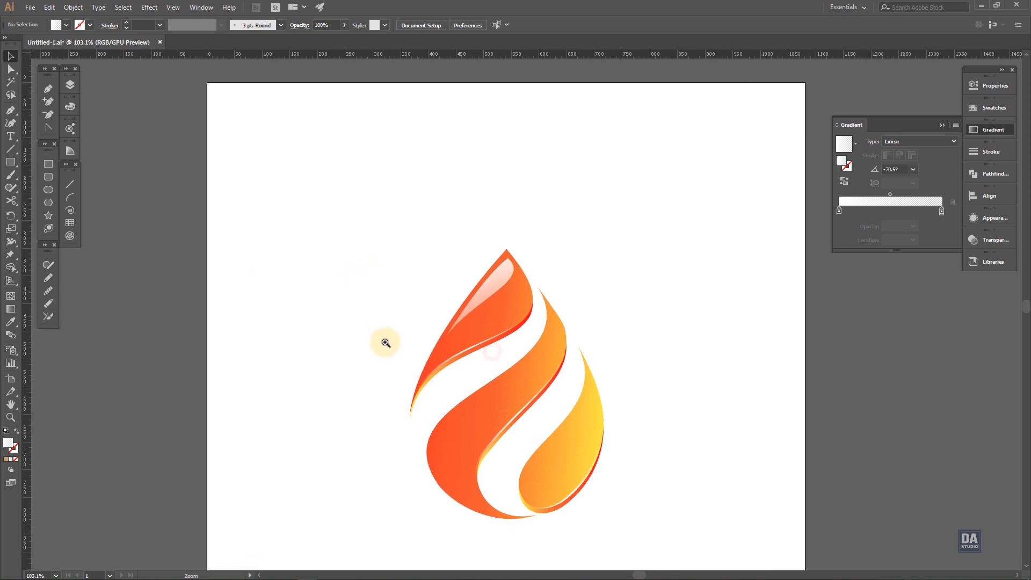
# - Draw a crescent highlight about 123 px tall inside the outer rounded edge of the middle shape with the Pen tool
pyautogui.moveTo(516, 486); pyautogui.dragTo(481, 423)
pyautogui.moveTo(416, 388); pyautogui.dragTo(486, 376)
pyautogui.moveTo(496, 444); pyautogui.dragTo(460, 413)
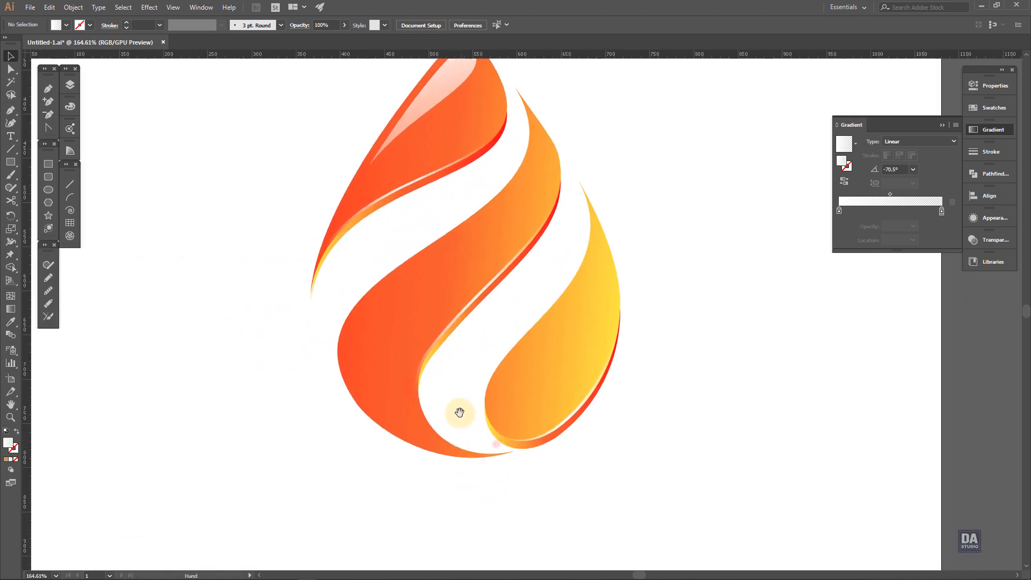
pyautogui.click(48, 89)
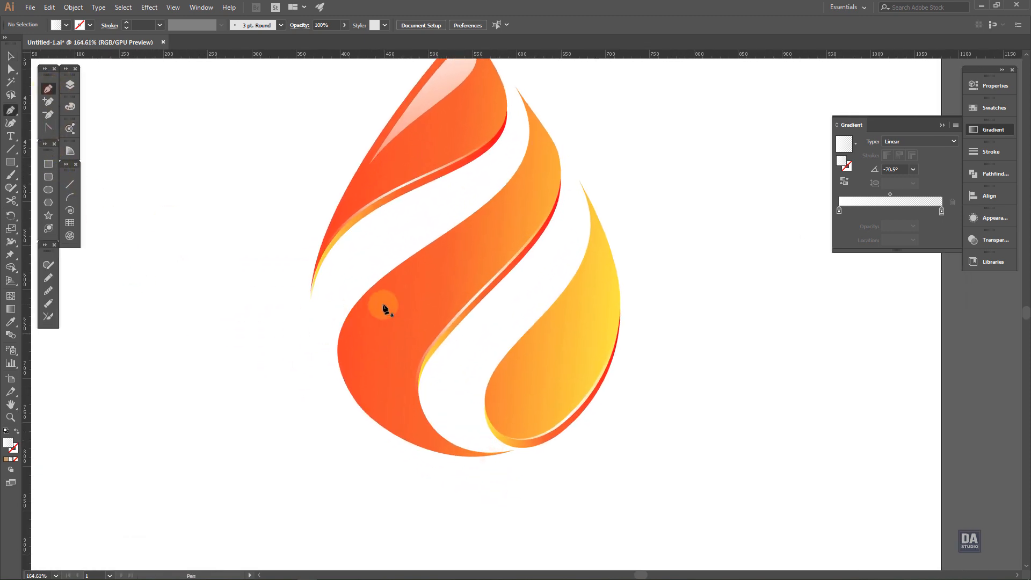
pyautogui.click(372, 302)
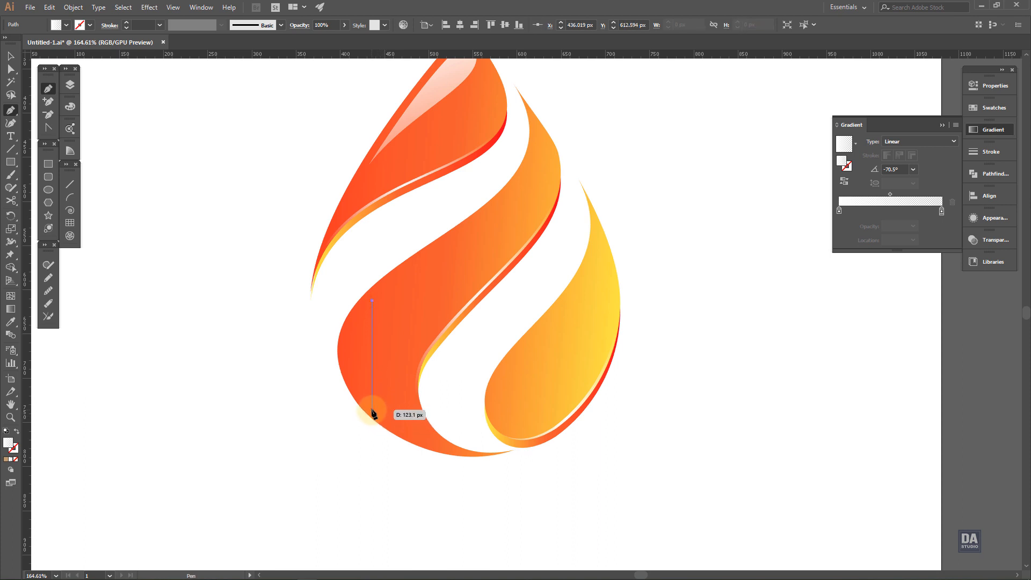
pyautogui.moveTo(372, 410); pyautogui.dragTo(422, 473)
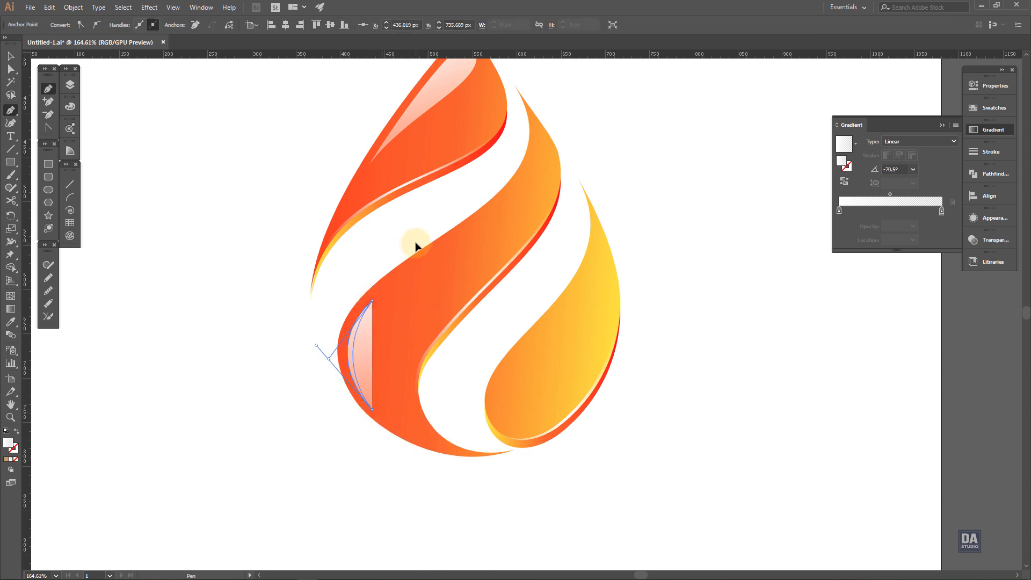
pyautogui.keyDown('ctrl'); pyautogui.click(305, 362); pyautogui.keyUp('ctrl')
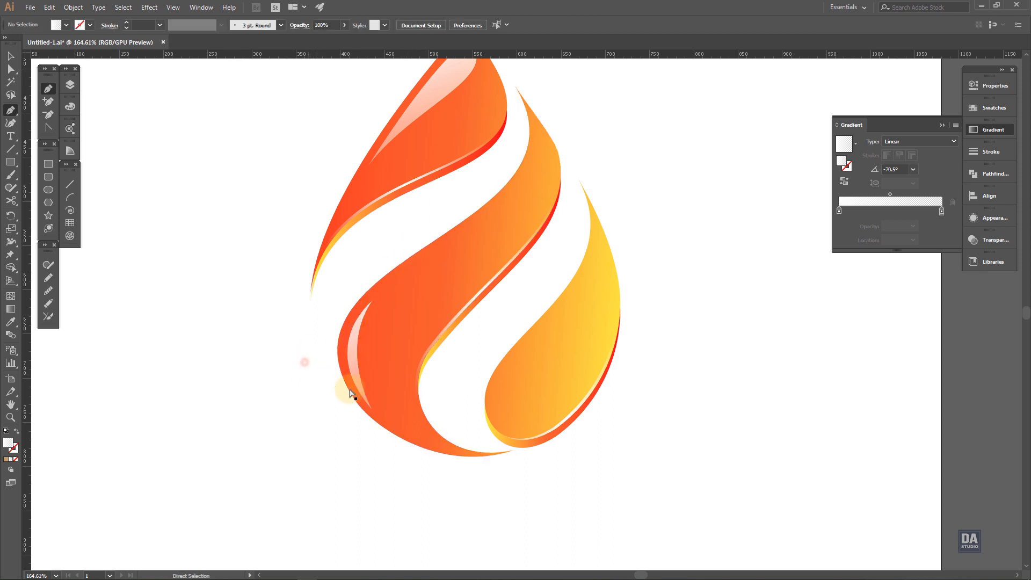
# - Draw a closed, curved highlight about 120 × 123 px along the lower curved edge of the yellow-orange shape with the Pen tool
pyautogui.click(506, 414)
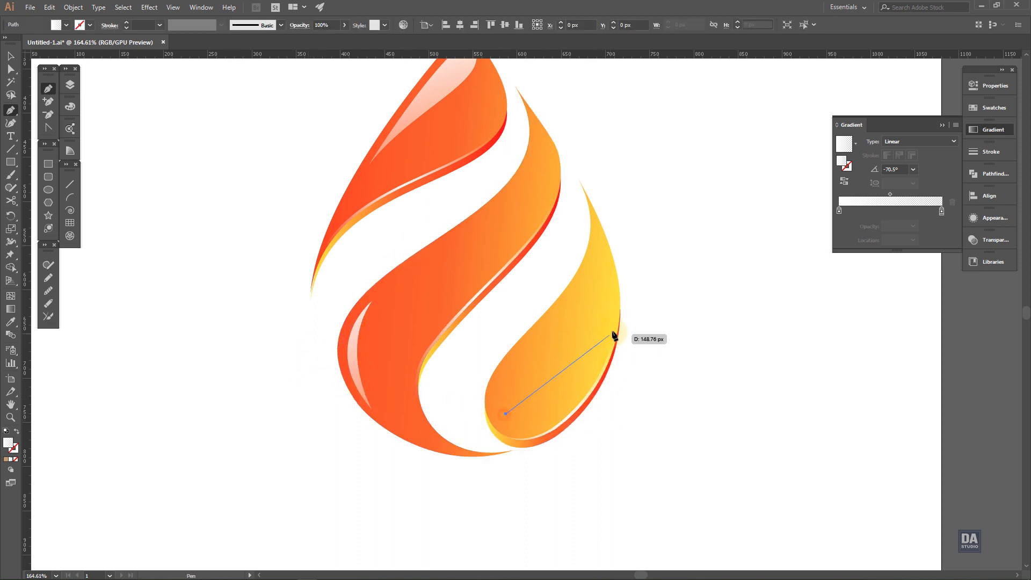
pyautogui.moveTo(612, 318); pyautogui.dragTo(638, 232)
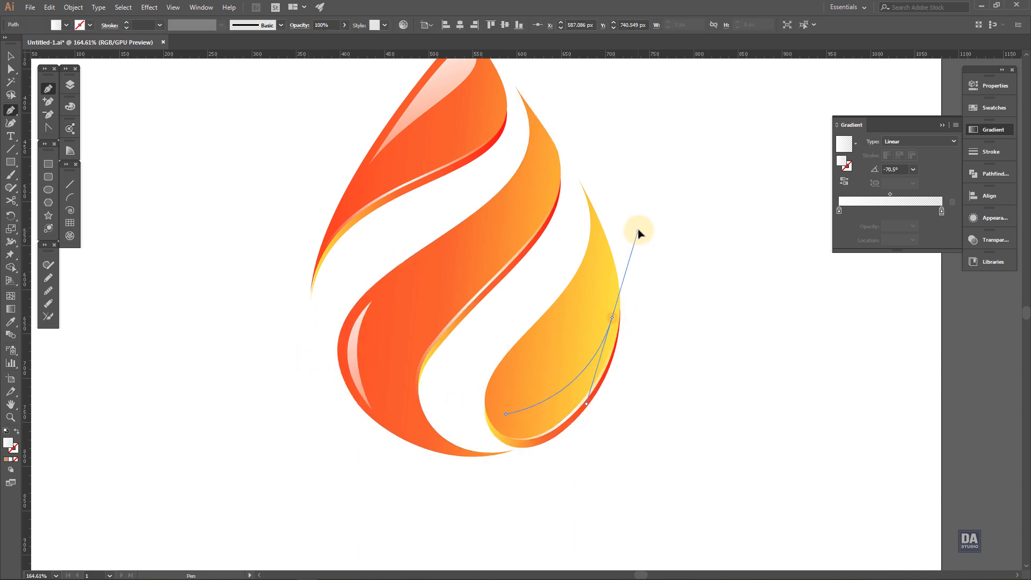
pyautogui.click(612, 318)
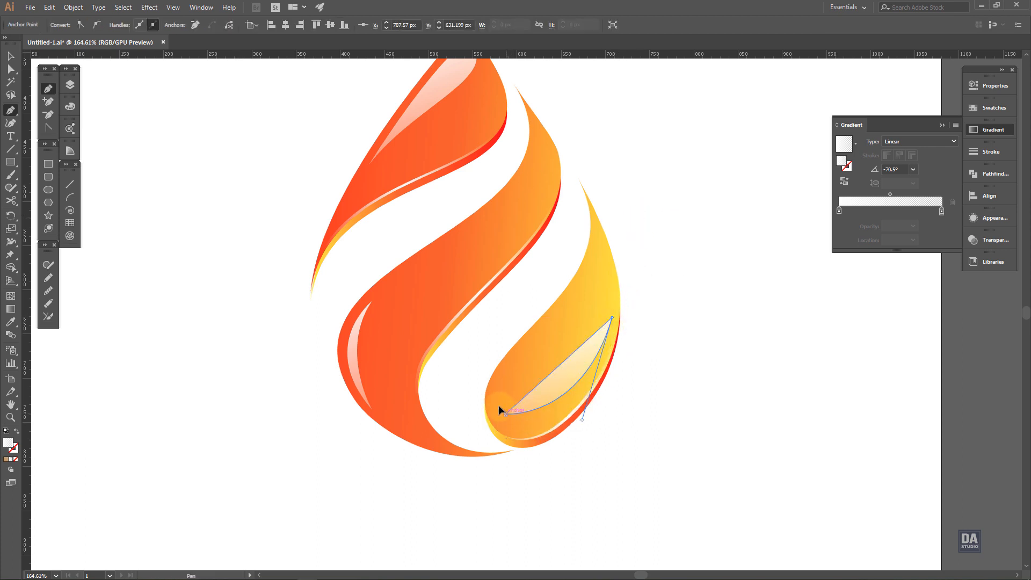
pyautogui.moveTo(506, 414); pyautogui.dragTo(485, 360)
# - Try reshaping the yellow-orange shape's highlight by adjusting its corner handles, and undo back to the closed path
pyautogui.press('alt')
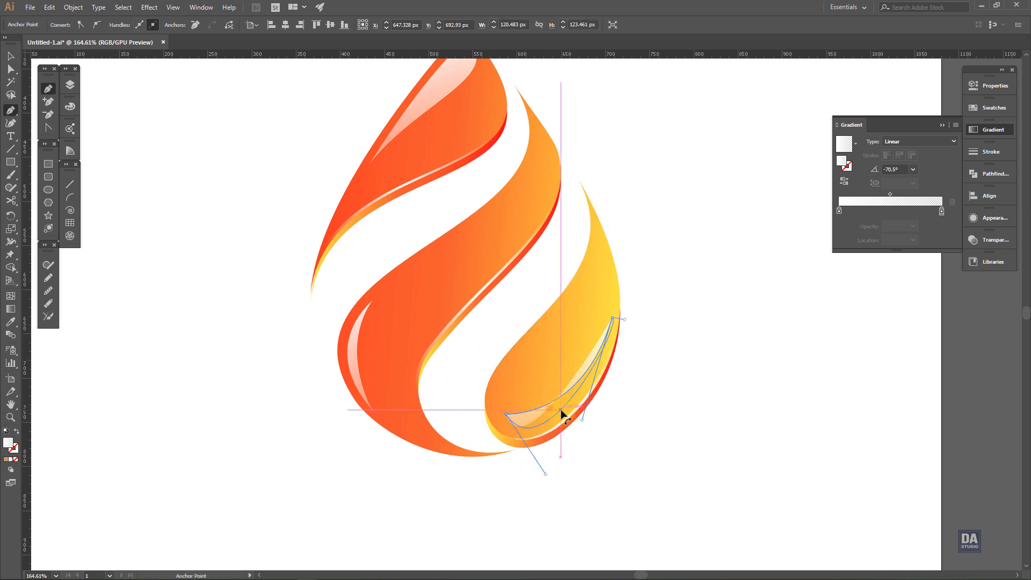
pyautogui.click(562, 413)
pyautogui.moveTo(623, 320); pyautogui.dragTo(620, 347)
pyautogui.moveTo(544, 476); pyautogui.dragTo(545, 464)
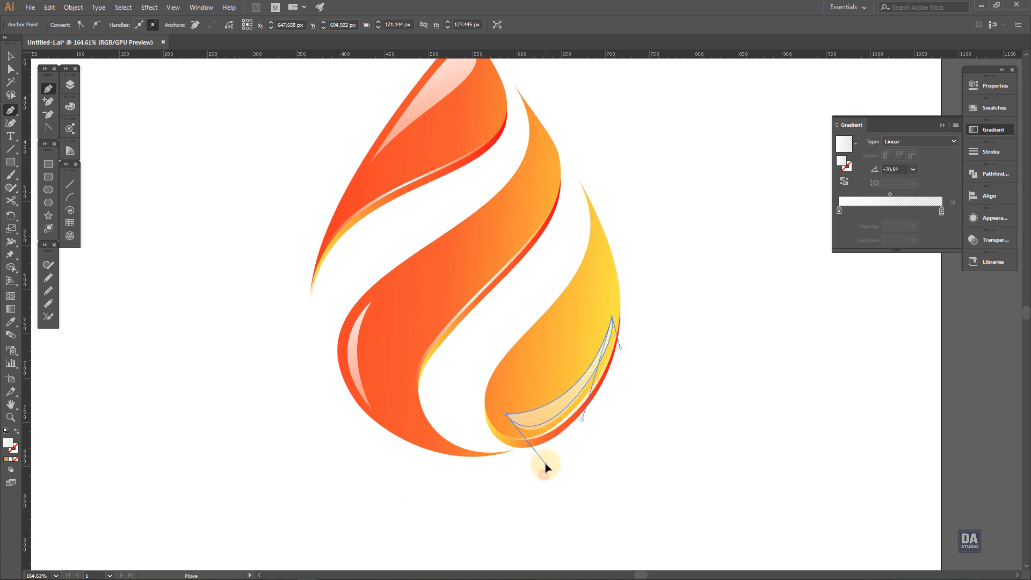
pyautogui.moveTo(585, 375); pyautogui.dragTo(617, 416)
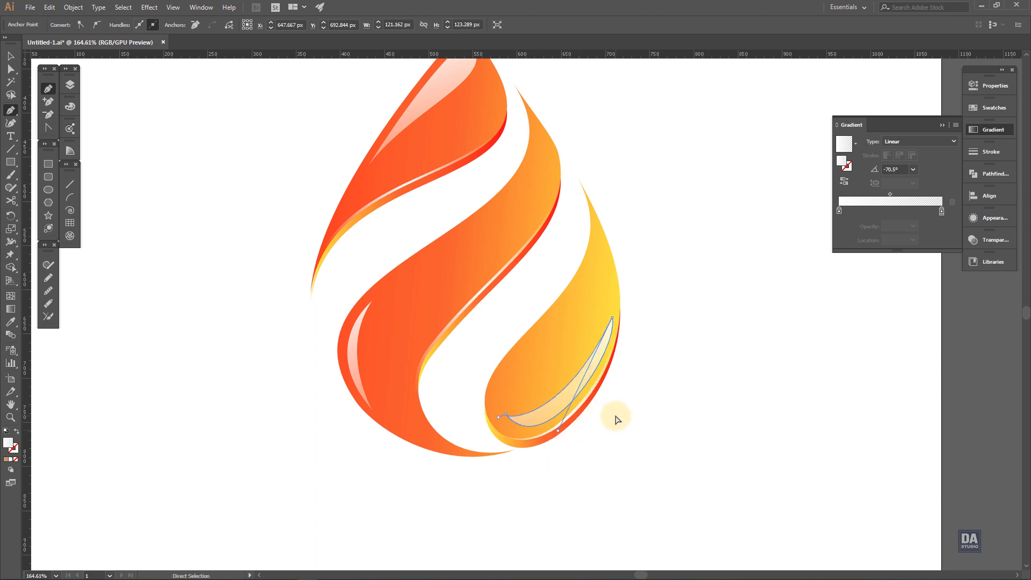
pyautogui.hotkey('ctrl', 'z')
pyautogui.hotkey('ctrl', 'z')
pyautogui.hotkey('ctrl', 'z')
pyautogui.hotkey('ctrl', 'z')
pyautogui.hotkey('ctrl', 'z')
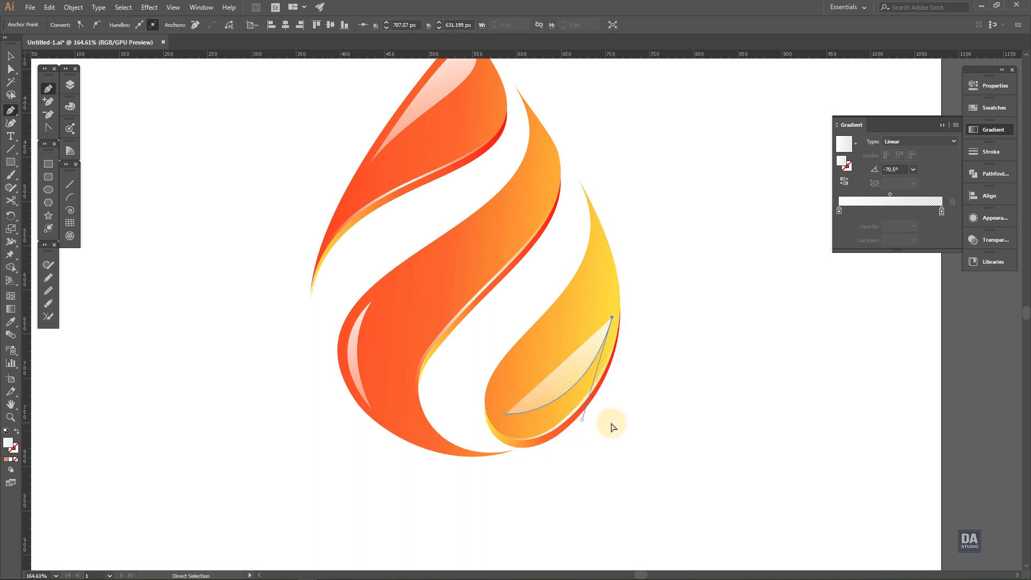
pyautogui.hotkey('ctrl', 'shift', 'z')
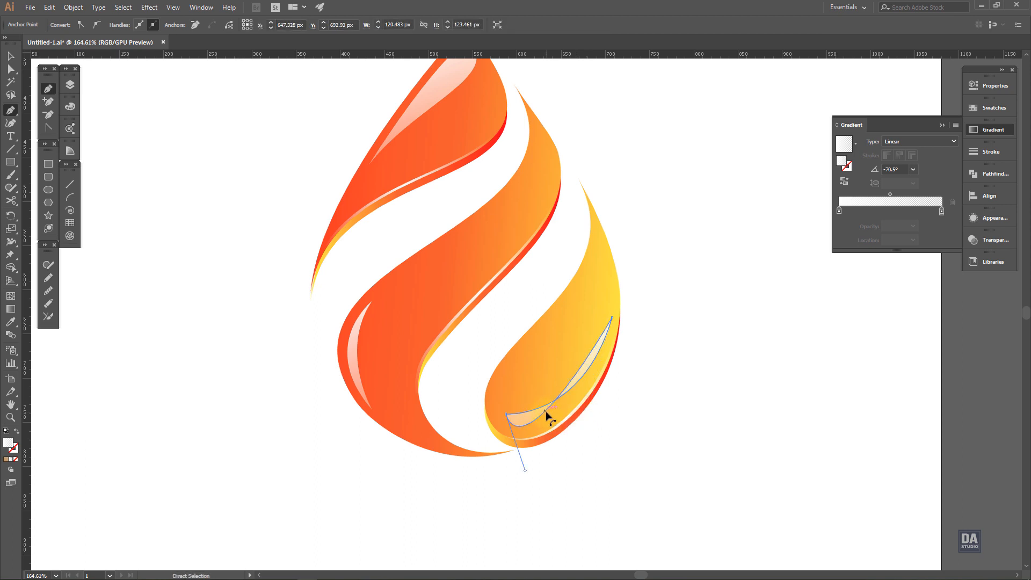
# - Bend the outer curve of the yellow-orange shape's highlight to follow the shape's edge, making it about 120 × 125 px
pyautogui.moveTo(546, 411); pyautogui.dragTo(603, 368)
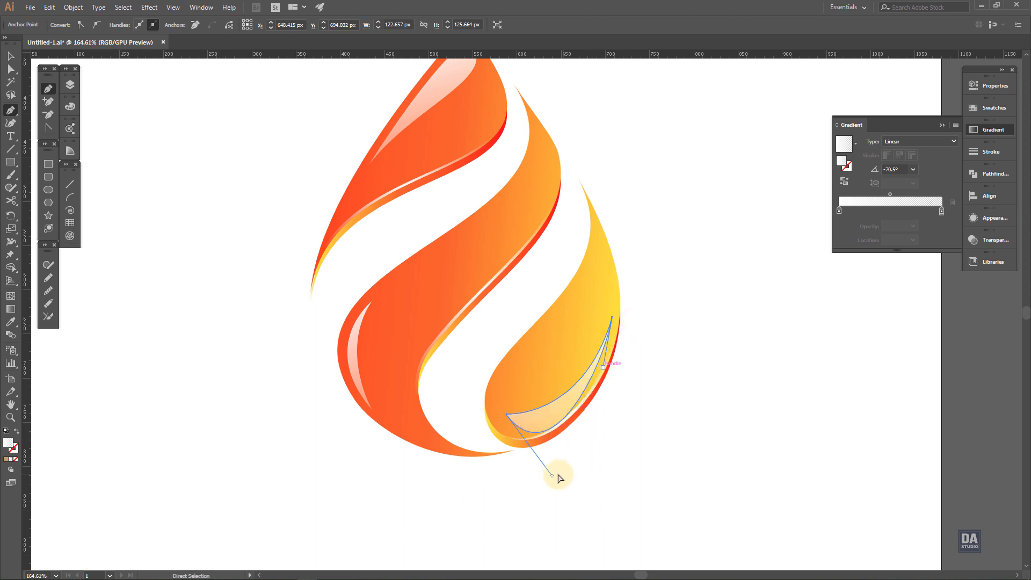
pyautogui.moveTo(552, 476)
pyautogui.mouseDown()
pyautogui.moveTo(530, 462)
pyautogui.moveTo(540, 464)
pyautogui.mouseUp()
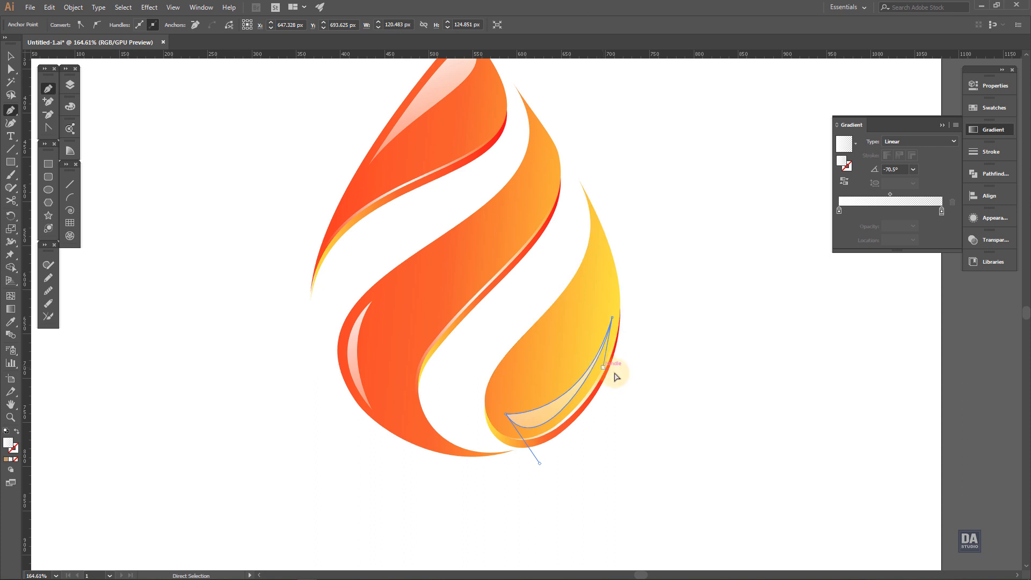
pyautogui.click(679, 398)
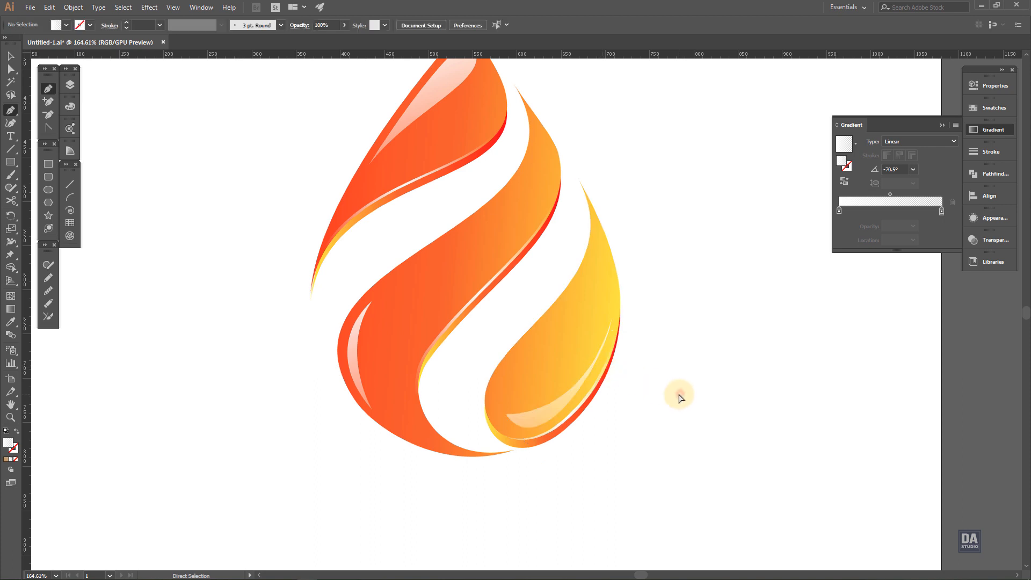
# - Adjust the inner curve's handles at both ends of the yellow-orange shape's highlight to make the crescent slimmer
pyautogui.click(527, 429)
pyautogui.click(513, 423)
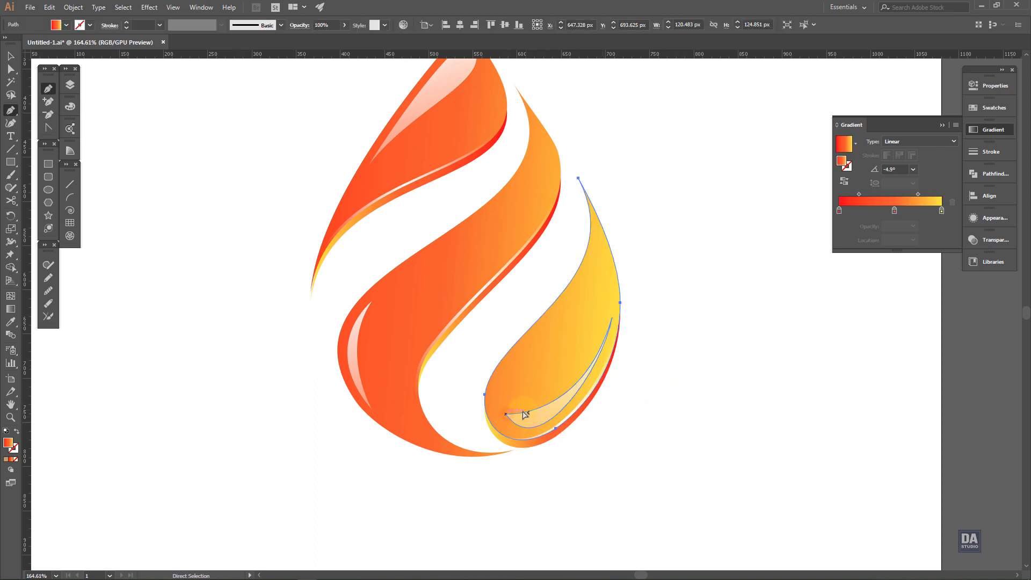
pyautogui.click(519, 420)
pyautogui.click(527, 424)
pyautogui.click(612, 446)
pyautogui.click(520, 422)
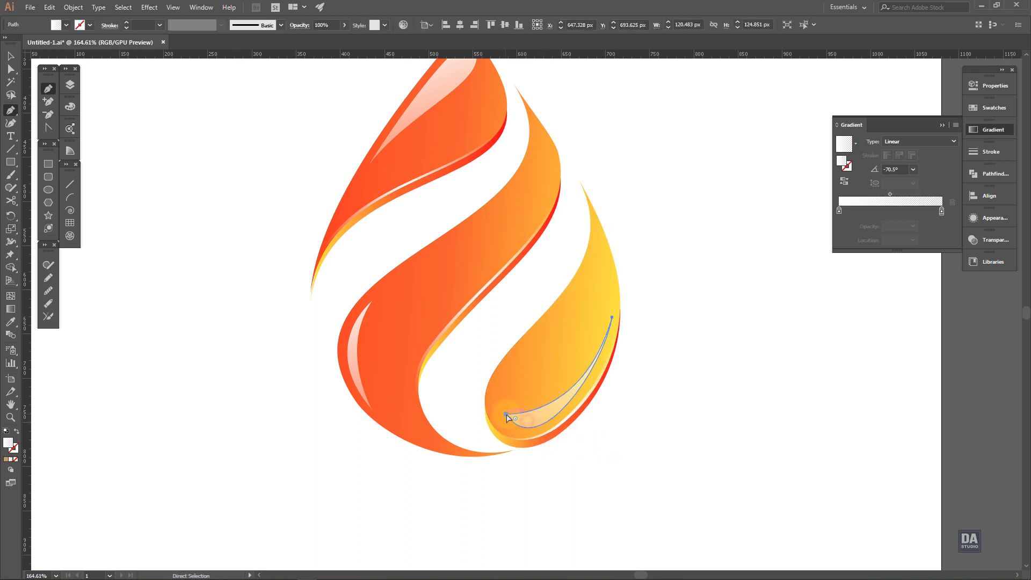
pyautogui.click(516, 422)
pyautogui.click(591, 451)
pyautogui.click(520, 423)
pyautogui.press('a')
pyautogui.click(531, 428)
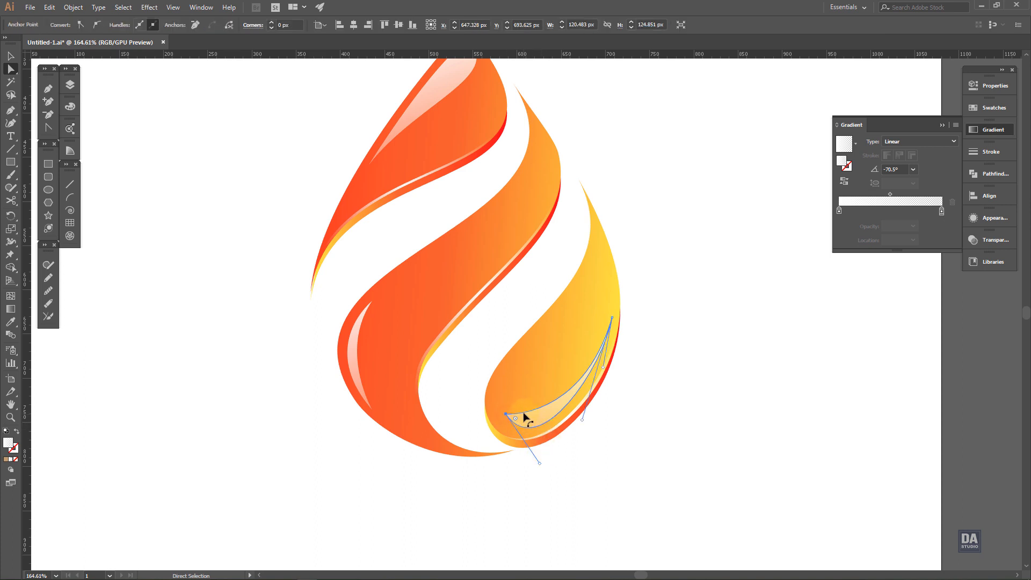
pyautogui.moveTo(530, 419); pyautogui.dragTo(773, 421)
pyautogui.hotkey('ctrl', 'z')
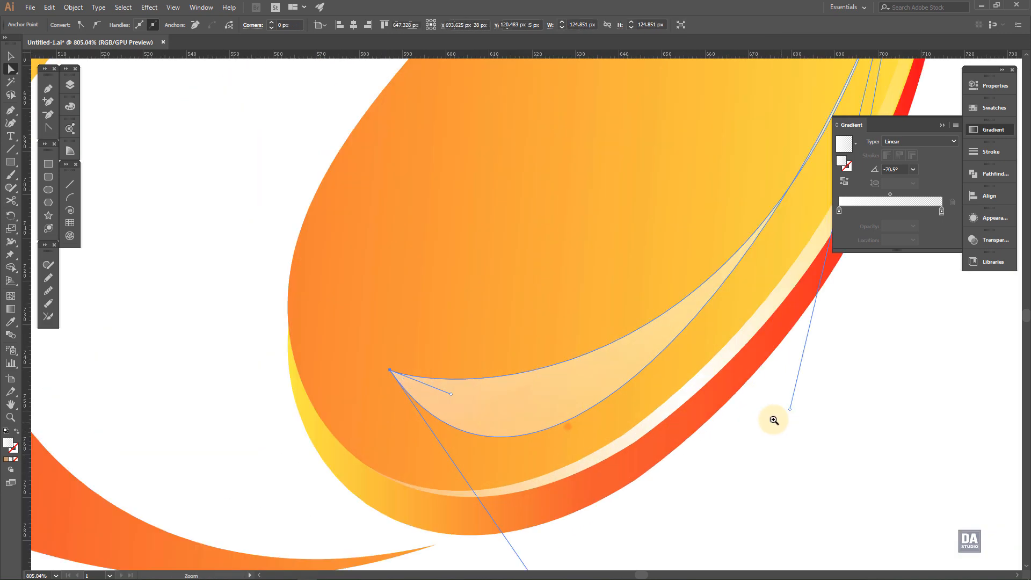
pyautogui.moveTo(451, 395); pyautogui.dragTo(449, 442)
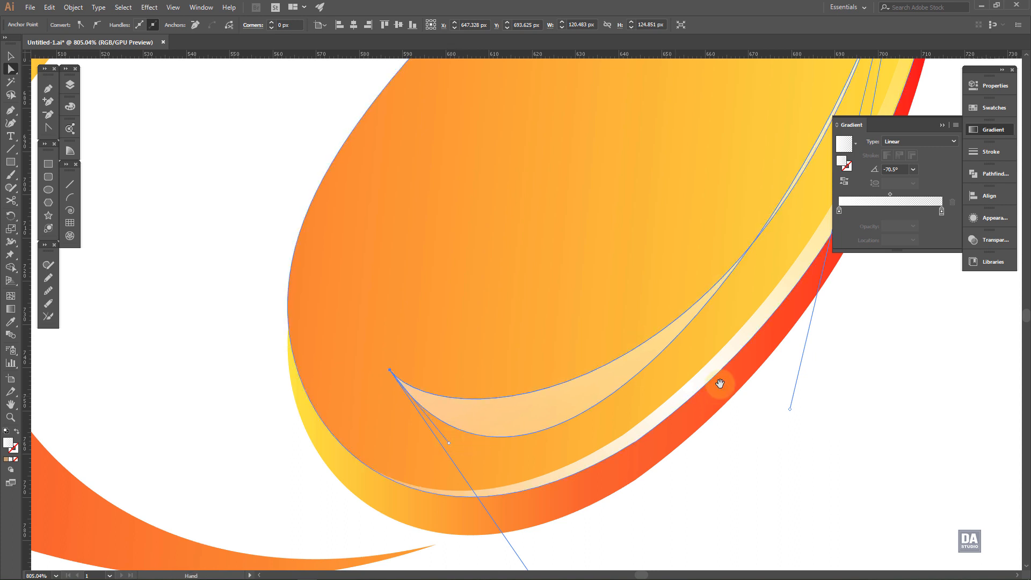
pyautogui.moveTo(717, 386); pyautogui.dragTo(613, 462)
pyautogui.moveTo(684, 484); pyautogui.dragTo(649, 474)
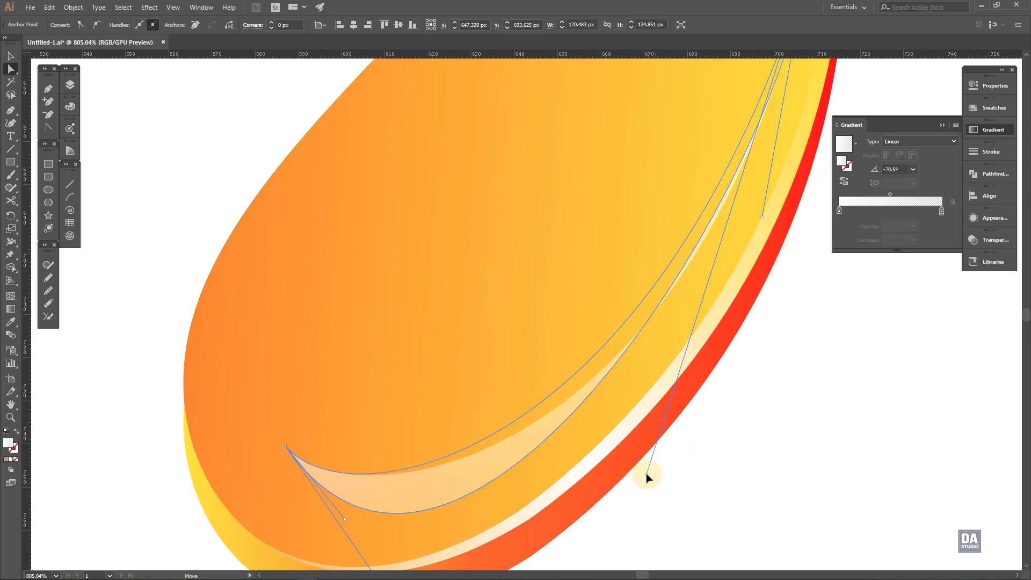
pyautogui.click(768, 453)
# - Set the blending mode of the tip highlight and the middle shape's crescent highlight to Overlay
pyautogui.moveTo(576, 432); pyautogui.dragTo(287, 308)
pyautogui.moveTo(553, 310); pyautogui.dragTo(511, 311)
pyautogui.click(451, 196)
pyautogui.keyDown('shift'); pyautogui.click(382, 400); pyautogui.keyUp('shift')
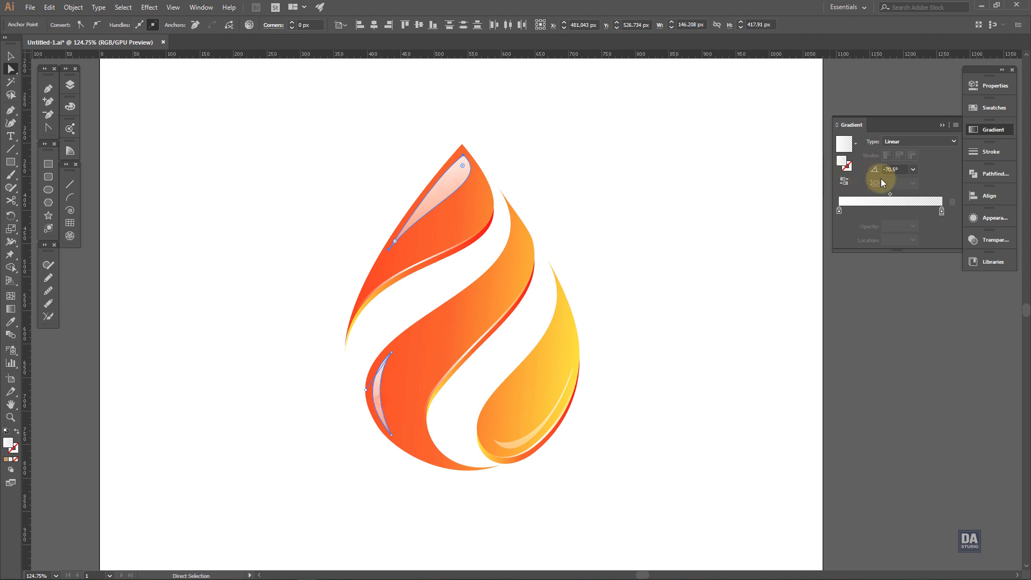
pyautogui.click(993, 240)
pyautogui.click(875, 252)
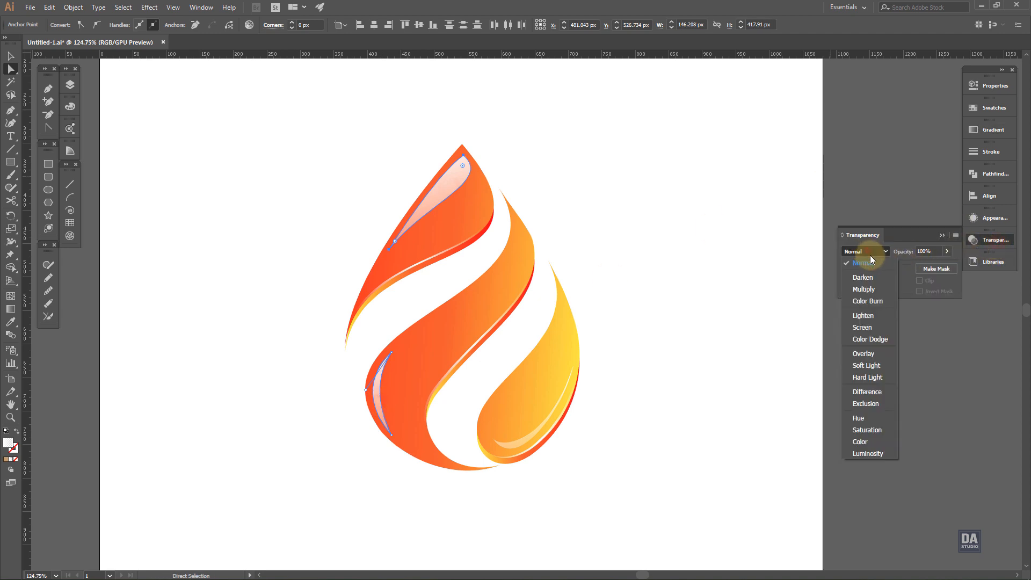
pyautogui.click(860, 355)
pyautogui.click(677, 369)
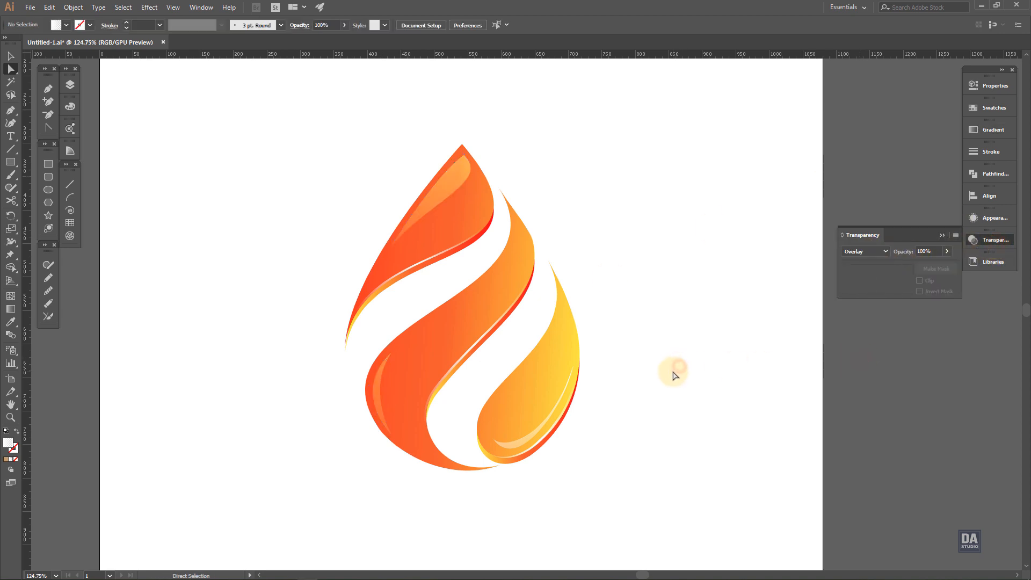
# - Apply a Gaussian Blur with a 25.8-pixel radius to the tip highlight and the middle shape's crescent highlight
pyautogui.hotkey('ctrl', 'space')
pyautogui.moveTo(551, 387); pyautogui.dragTo(483, 364)
pyautogui.click(475, 271)
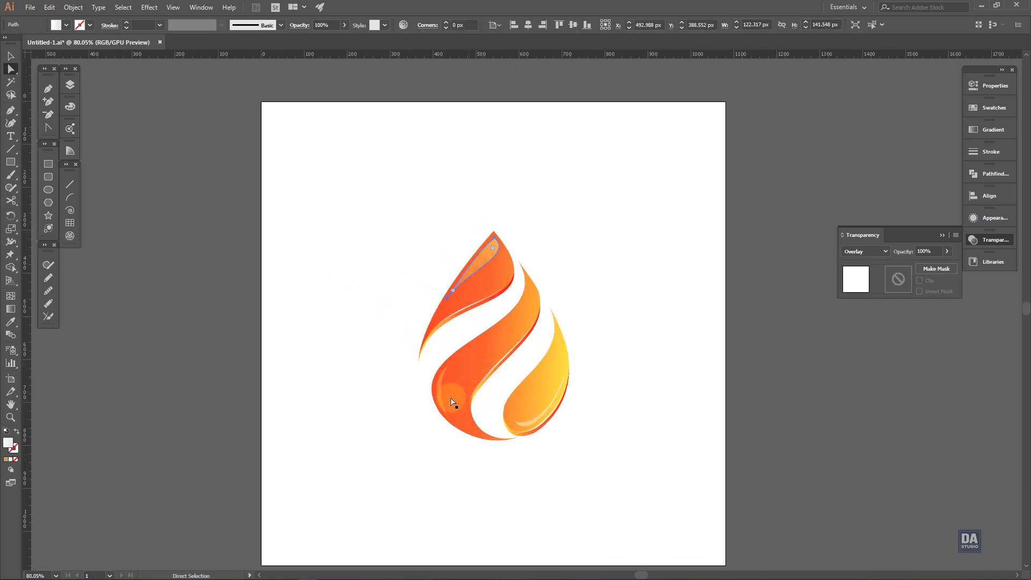
pyautogui.keyDown('shift'); pyautogui.click(437, 409); pyautogui.keyUp('shift')
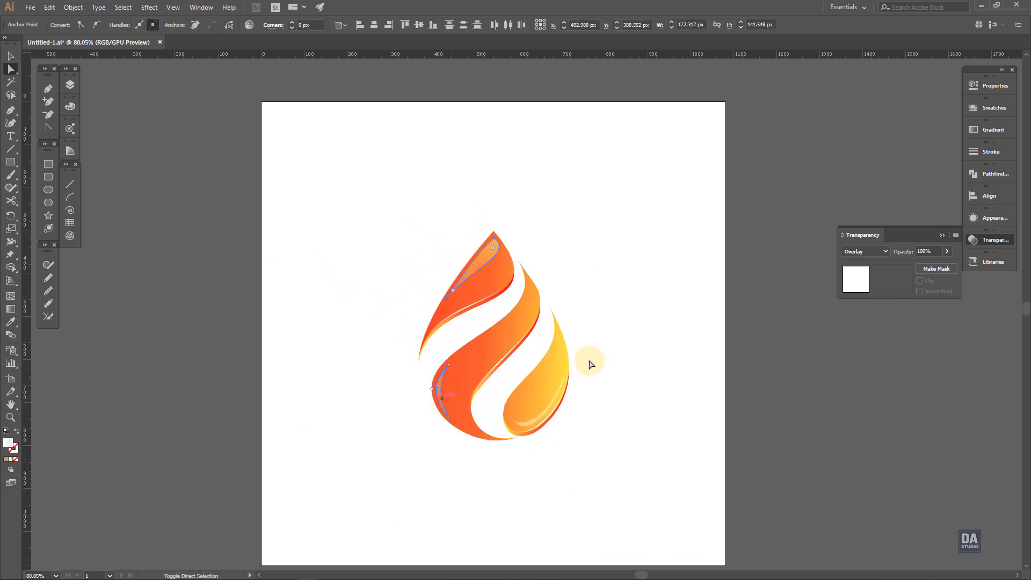
pyautogui.click(994, 219)
pyautogui.click(870, 291)
pyautogui.moveTo(902, 474)
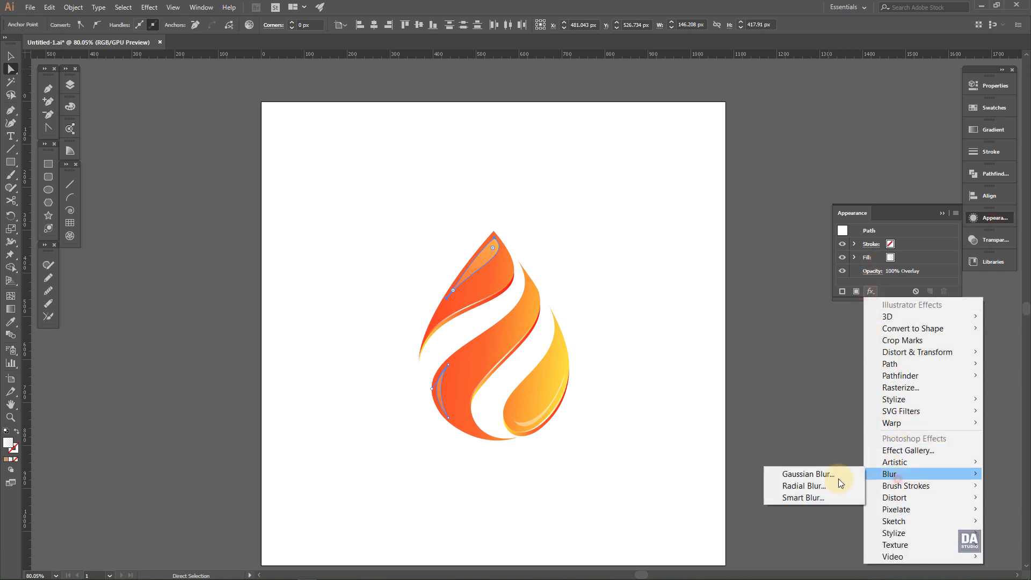
pyautogui.click(838, 478)
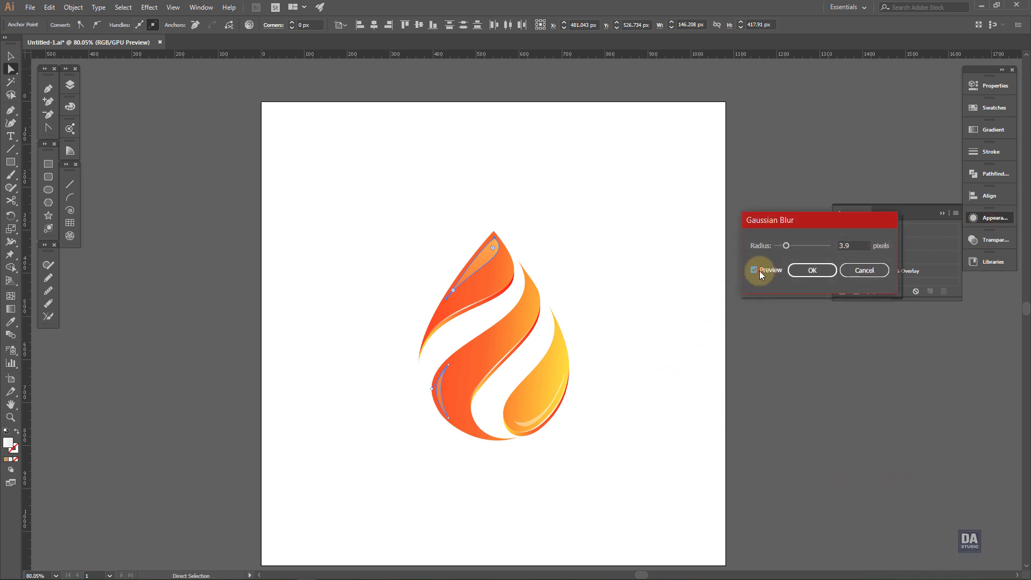
pyautogui.moveTo(800, 245); pyautogui.dragTo(805, 246)
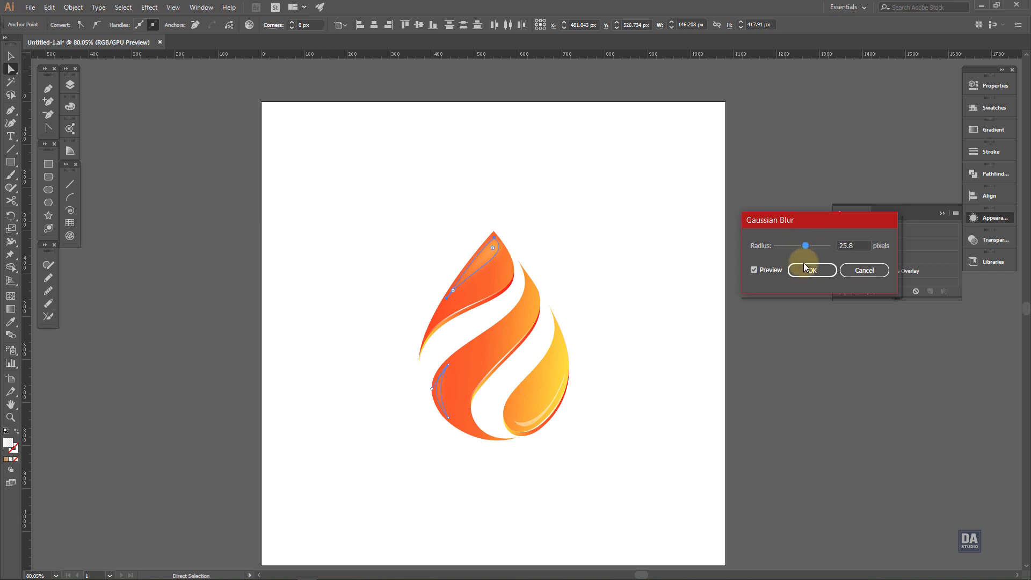
pyautogui.click(811, 271)
# - Set the two blurred highlights to Normal blending mode and 70% opacity
pyautogui.click(990, 240)
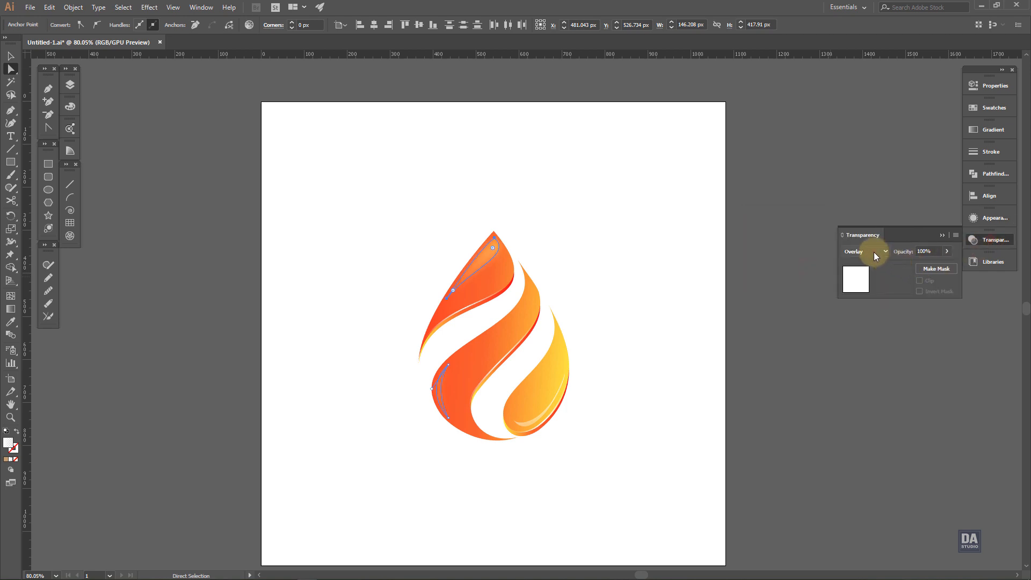
pyautogui.click(874, 252)
pyautogui.click(875, 262)
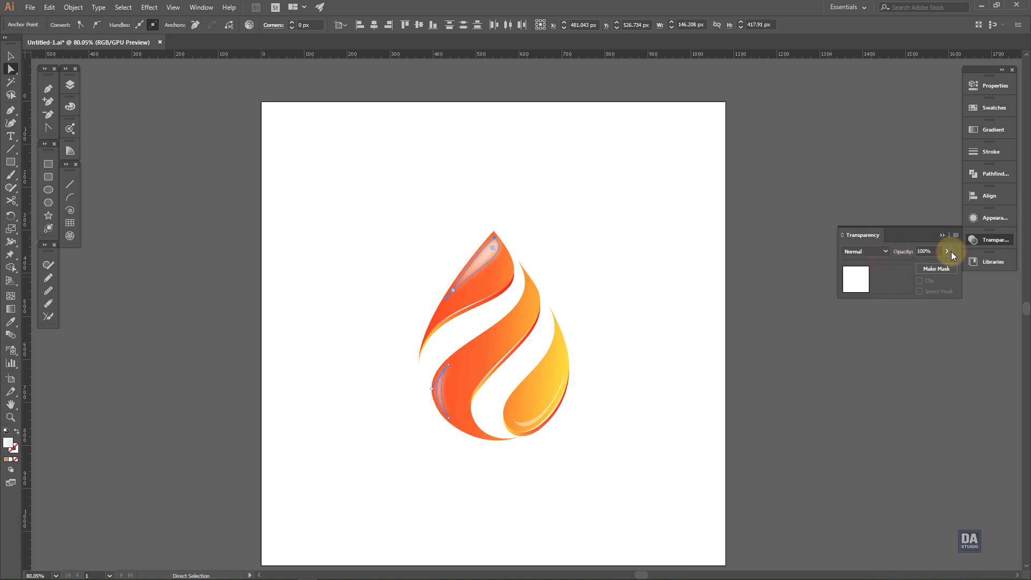
pyautogui.moveTo(947, 265)
pyautogui.mouseDown()
pyautogui.moveTo(925, 267)
pyautogui.moveTo(934, 264)
pyautogui.mouseUp()
pyautogui.click(705, 340)
pyautogui.click(691, 347)
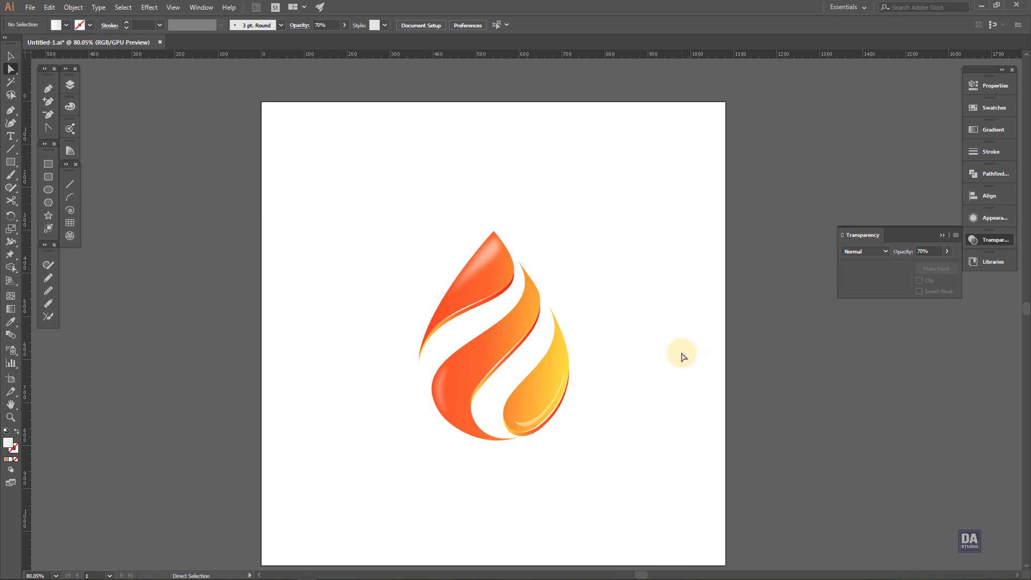
pyautogui.click(485, 268)
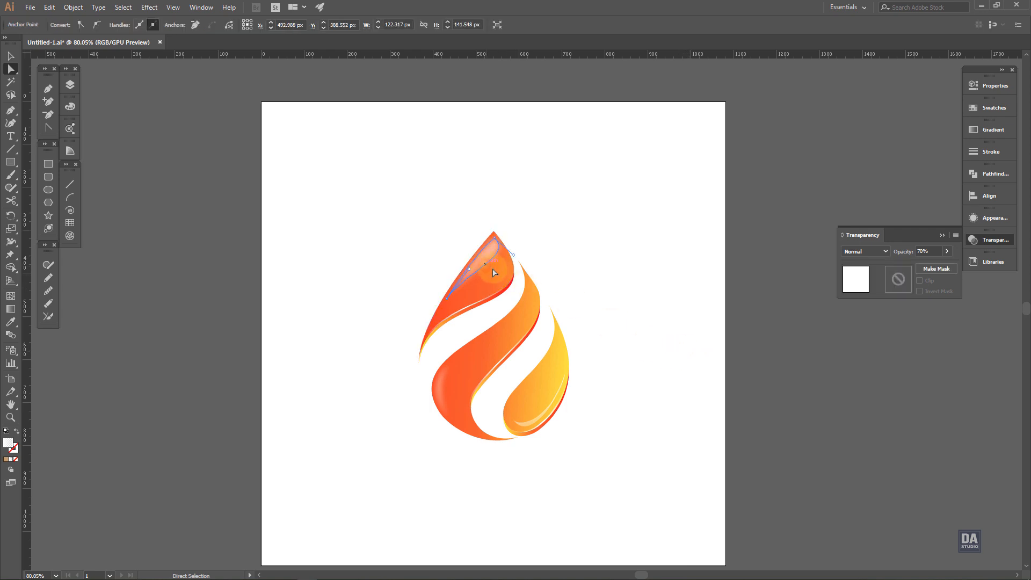
pyautogui.click(329, 328)
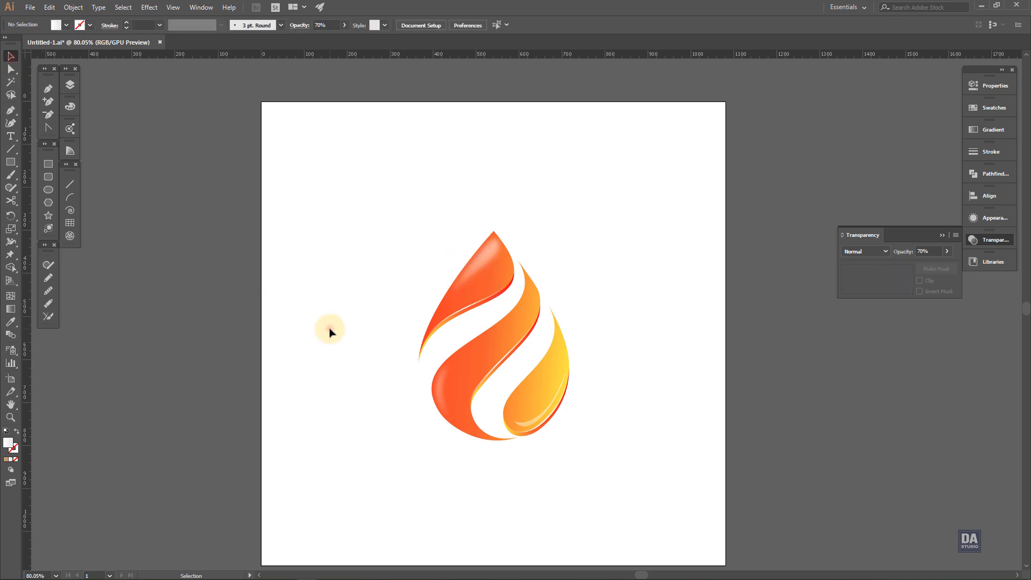
# - Change the tip highlight's blending mode to Overlay and its opacity to 33%
pyautogui.hotkey('ctrl', 'space')
pyautogui.moveTo(511, 357); pyautogui.dragTo(569, 322)
pyautogui.click(483, 224)
pyautogui.click(870, 252)
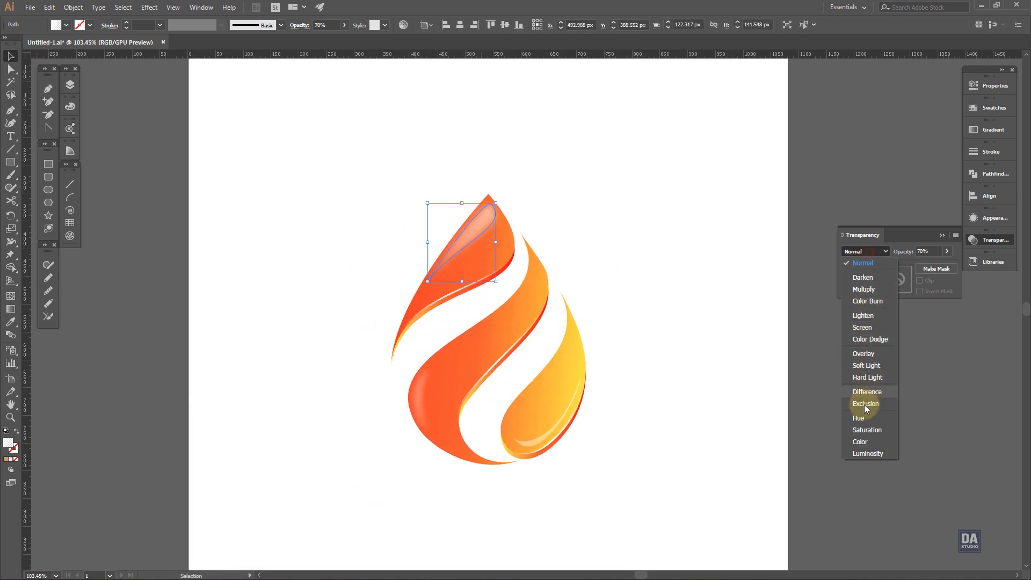
pyautogui.click(863, 328)
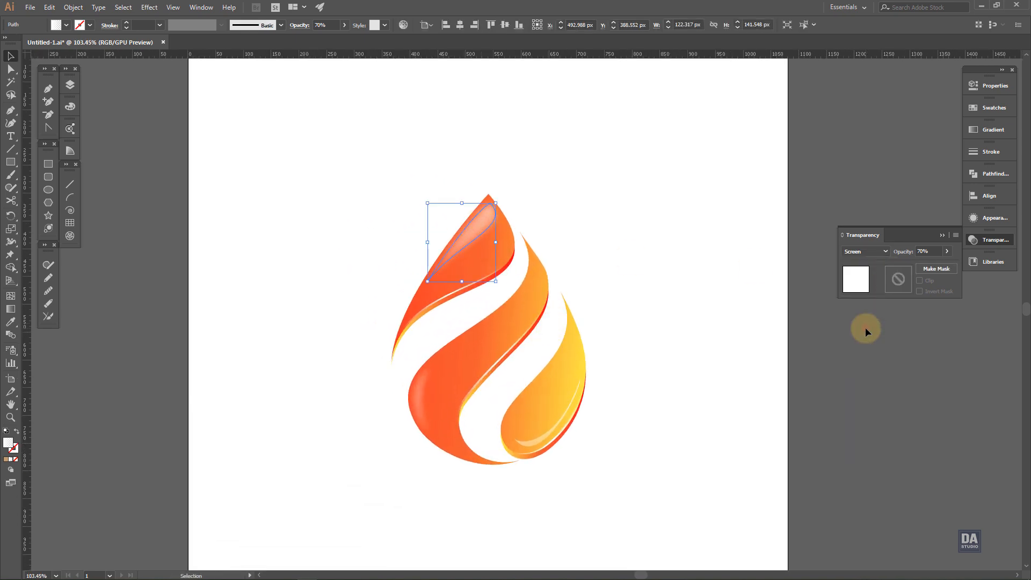
pyautogui.click(880, 251)
pyautogui.click(872, 350)
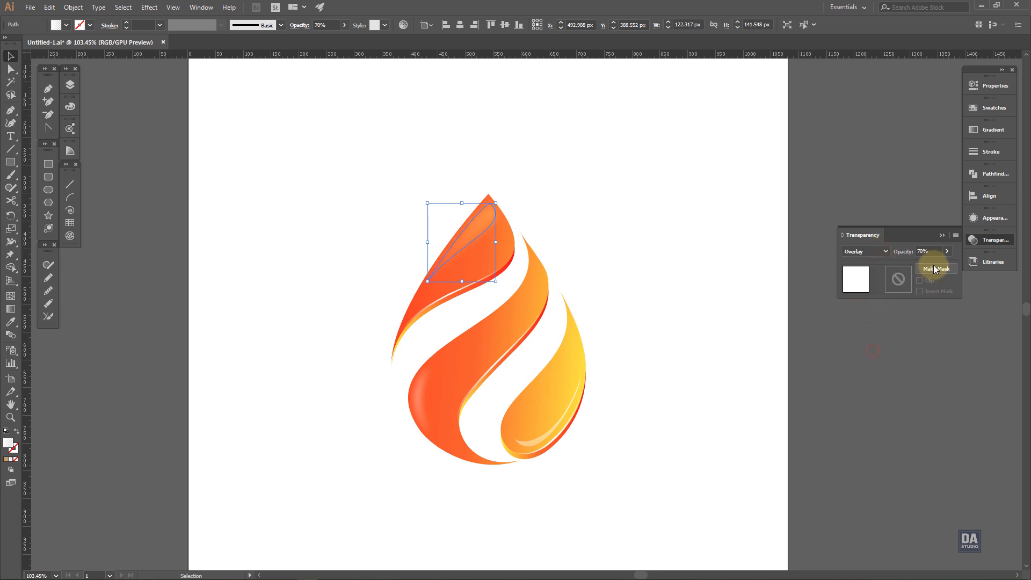
pyautogui.click(665, 328)
pyautogui.moveTo(588, 312); pyautogui.dragTo(552, 303)
pyautogui.keyDown('ctrl'); pyautogui.click(500, 255); pyautogui.keyUp('ctrl')
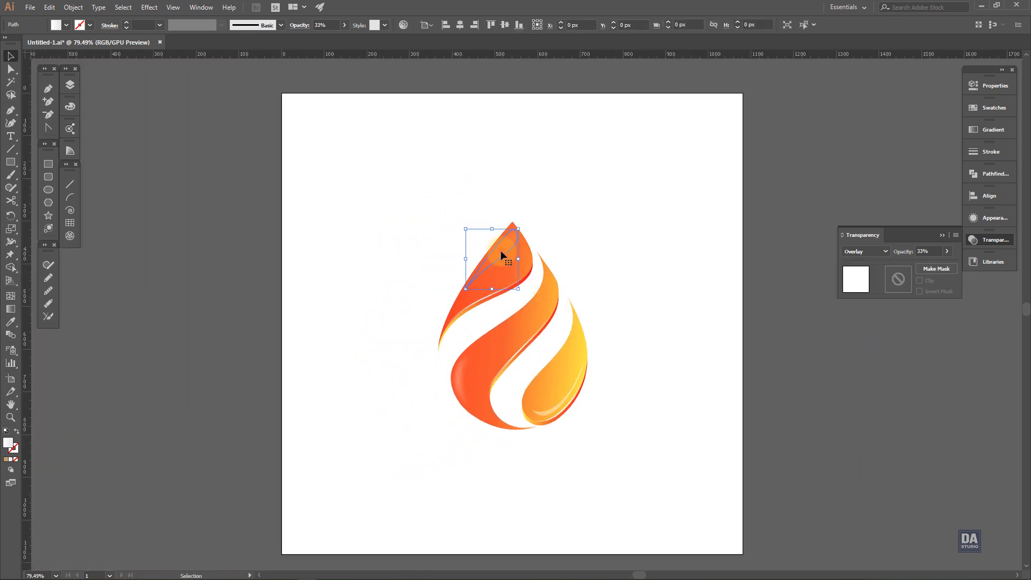
pyautogui.click(607, 283)
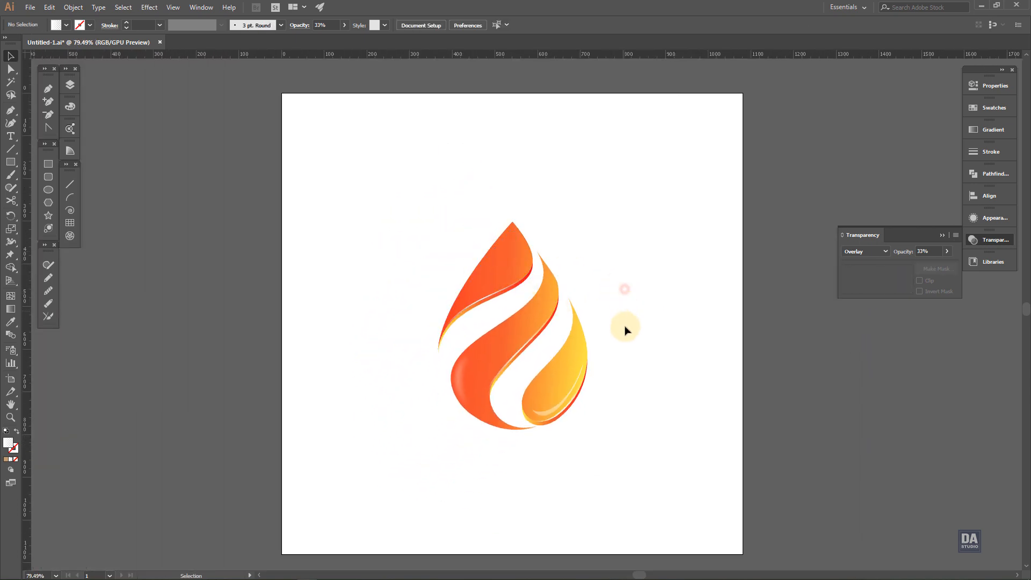
pyautogui.moveTo(605, 378); pyautogui.dragTo(611, 383)
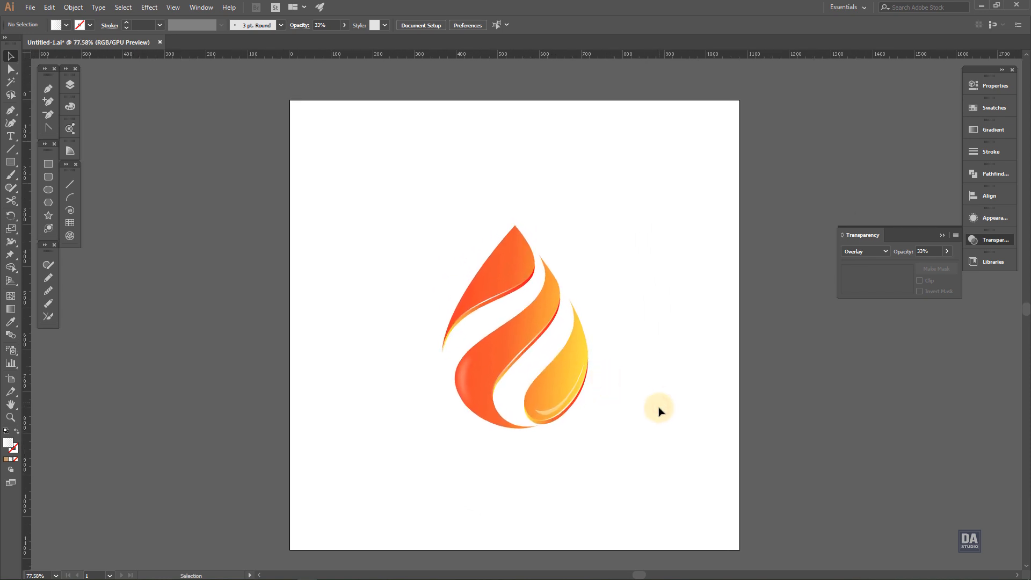
# - Draw a circle about 691 px in diameter around the drop logo and center it horizontally and vertically on the artboard
pyautogui.moveTo(623, 167); pyautogui.dragTo(425, 472)
pyautogui.click(489, 462)
pyautogui.click(48, 189)
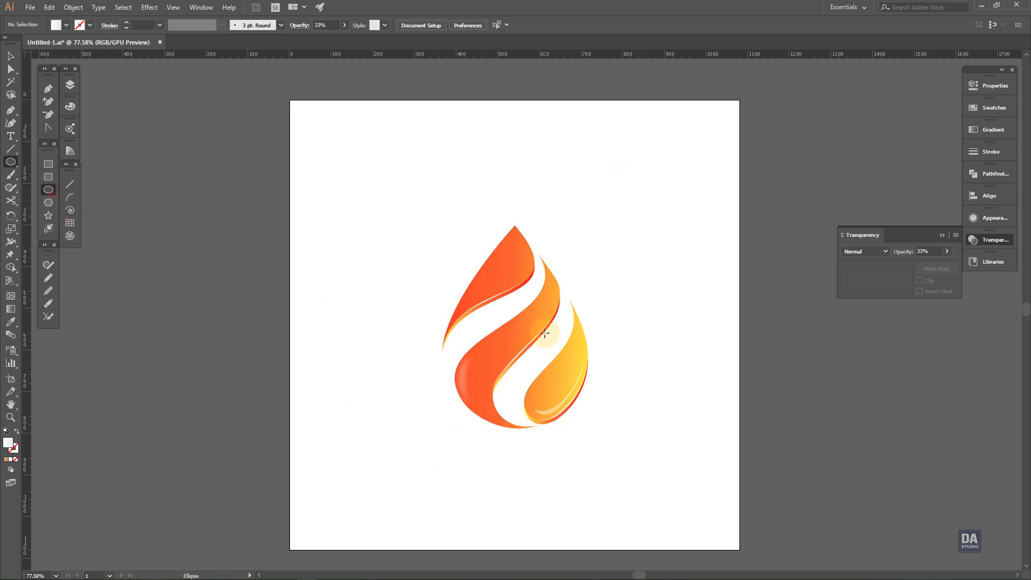
pyautogui.moveTo(517, 335); pyautogui.dragTo(658, 428)
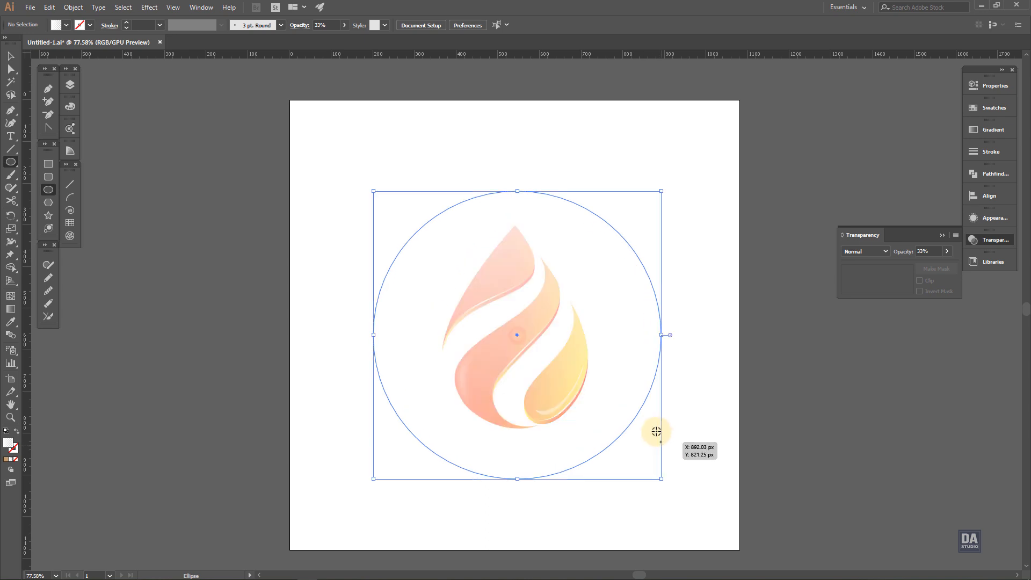
pyautogui.click(459, 27)
pyautogui.click(504, 25)
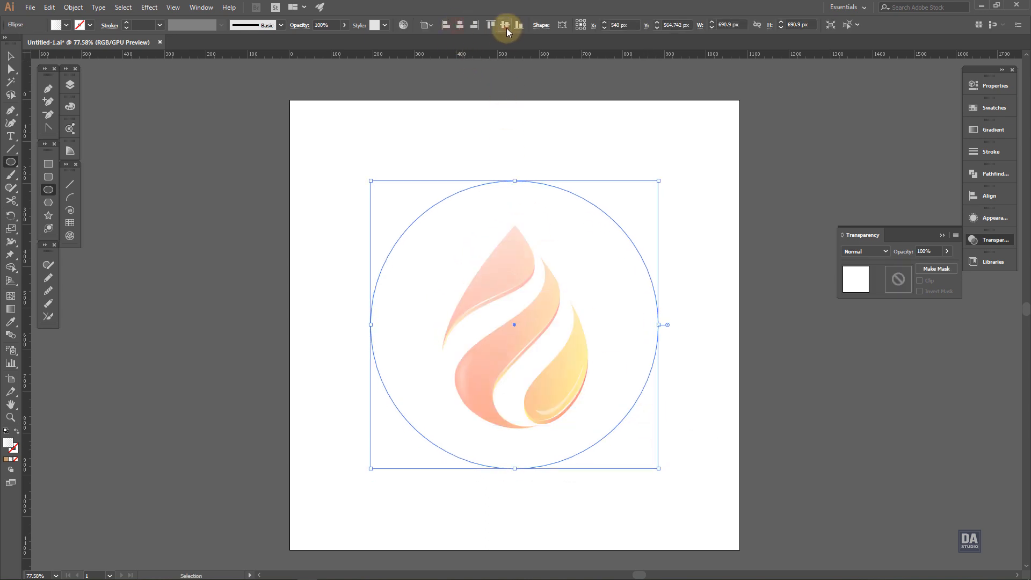
# - Fill the circle with white and move it beneath the logo group in the stacking order
pyautogui.click(994, 108)
pyautogui.click(852, 138)
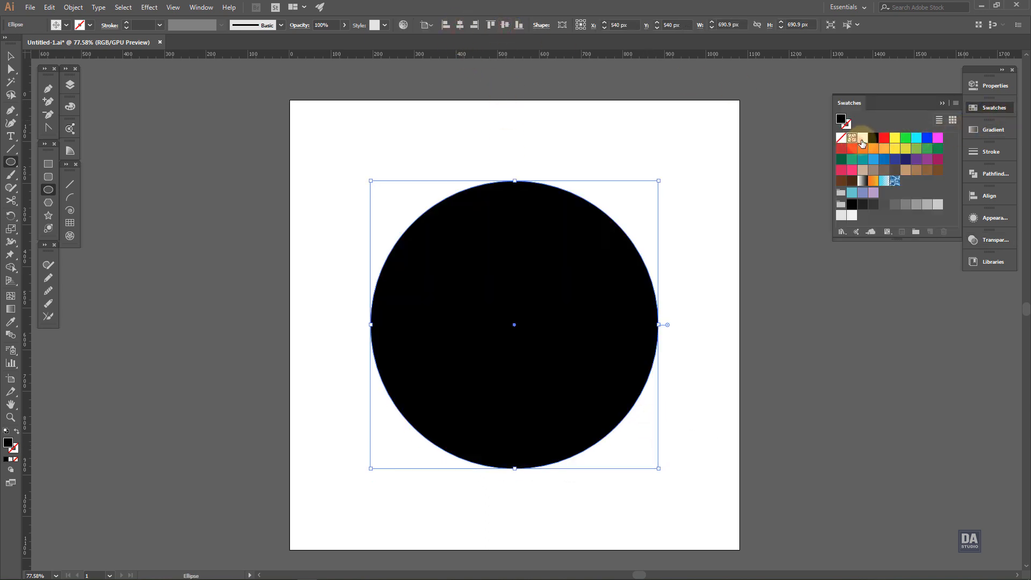
pyautogui.click(862, 139)
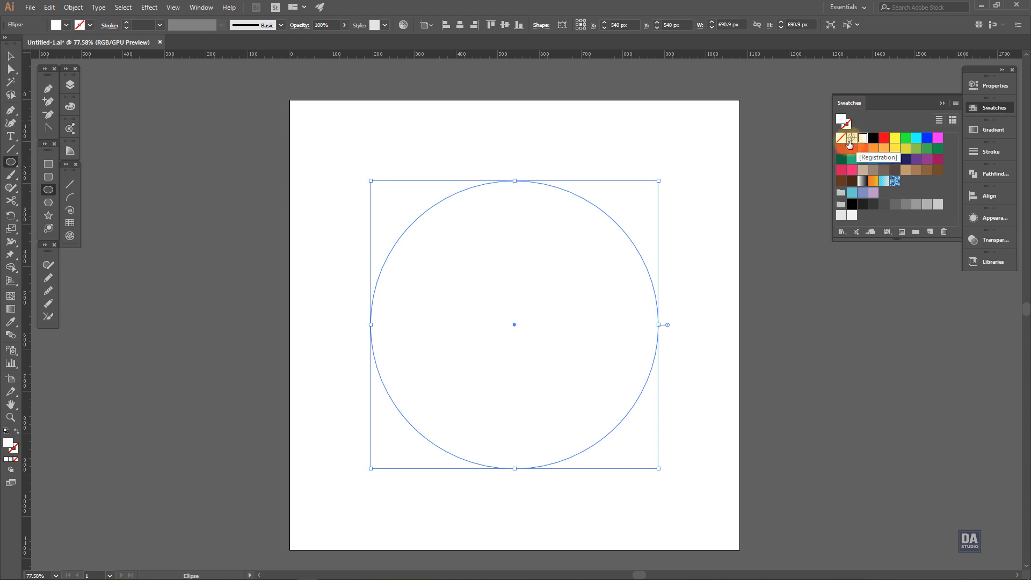
pyautogui.click(70, 84)
pyautogui.moveTo(149, 108); pyautogui.dragTo(156, 148)
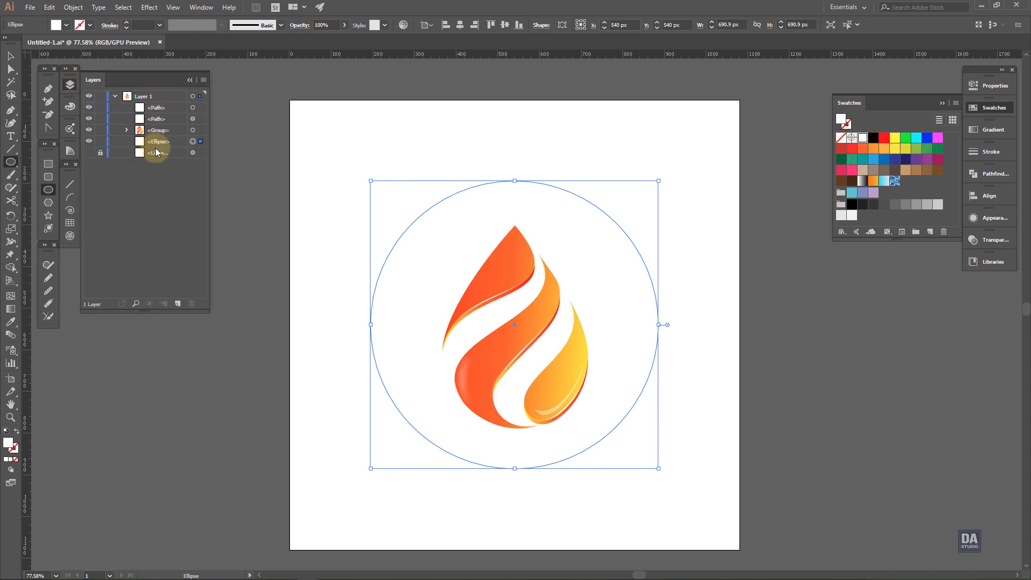
# - Draw a 1080 × 1080 px rectangle covering the whole artboard and fill it with dark gray
pyautogui.click(47, 164)
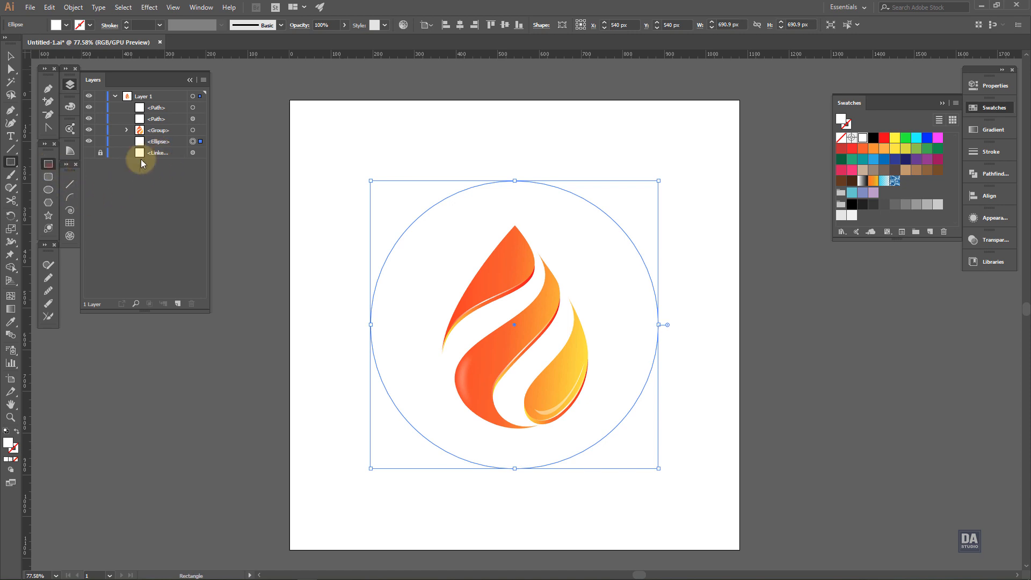
pyautogui.moveTo(291, 100); pyautogui.dragTo(739, 549)
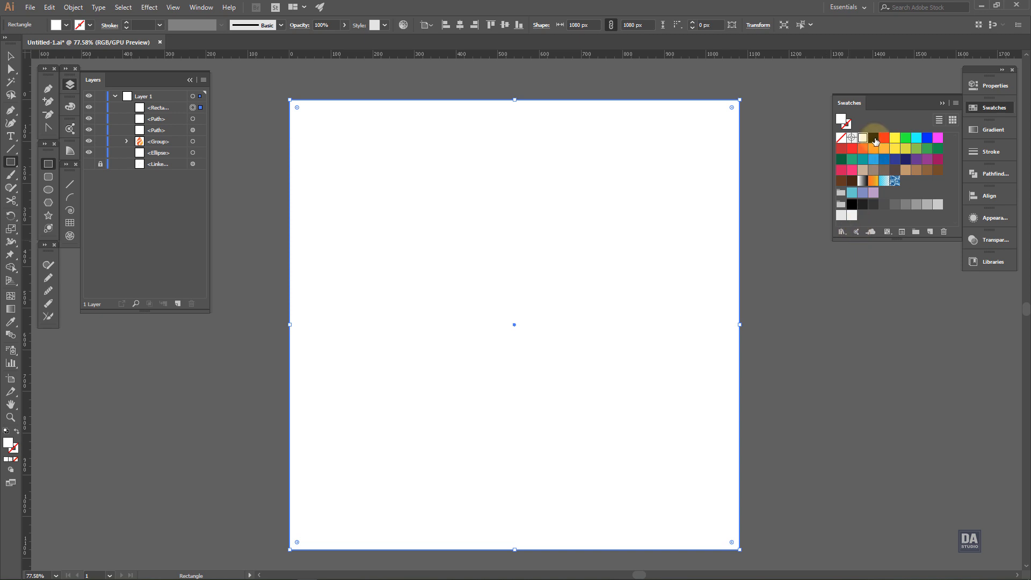
pyautogui.click(873, 138)
pyautogui.click(873, 205)
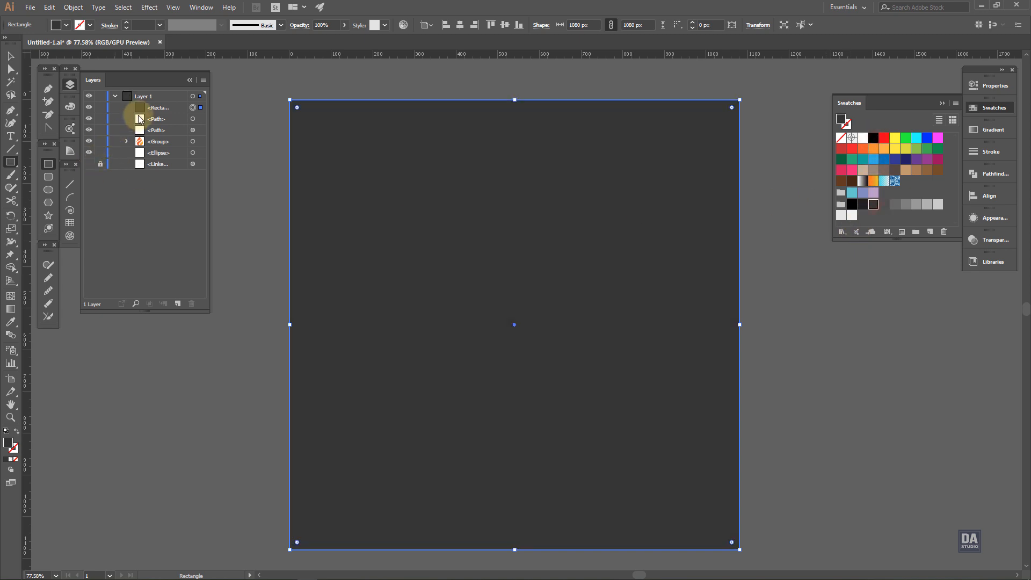
# - Move the dark gray rectangle beneath the white circle in the stacking order and deselect it
pyautogui.moveTo(139, 118); pyautogui.dragTo(153, 157)
pyautogui.click(11, 59)
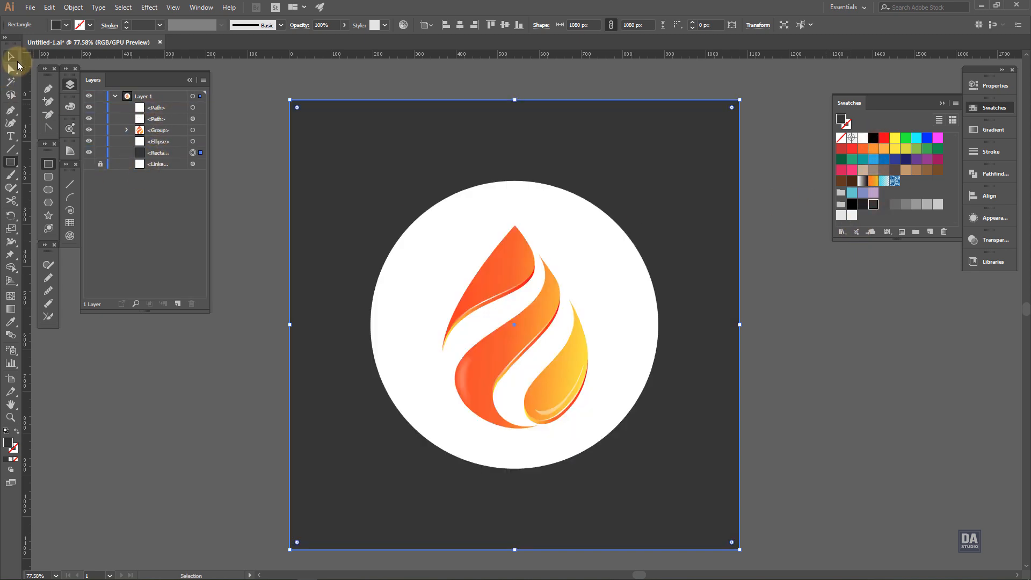
pyautogui.click(266, 231)
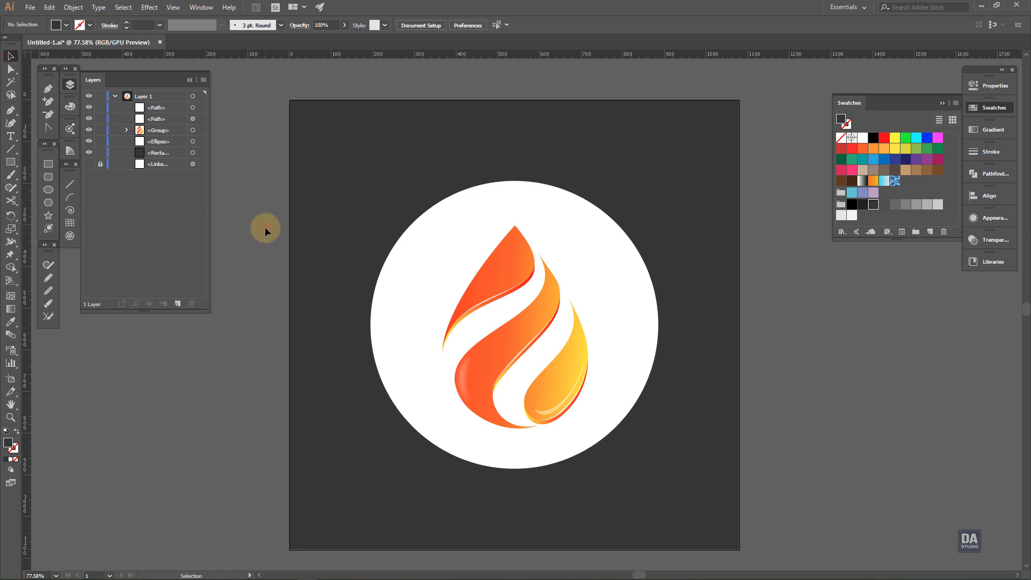